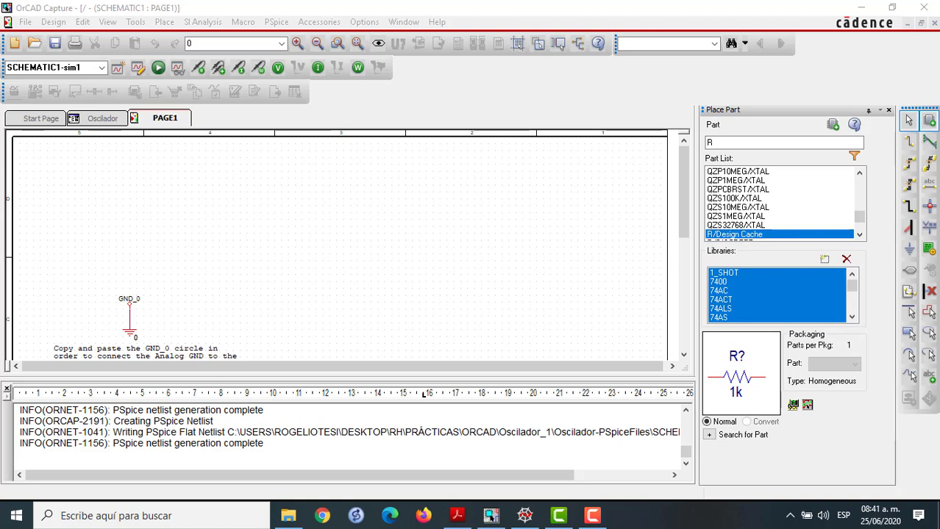
- Find the Q2N3904 transistor in the part list and place one on the upper middle part of the schematic
left_click(737, 143)
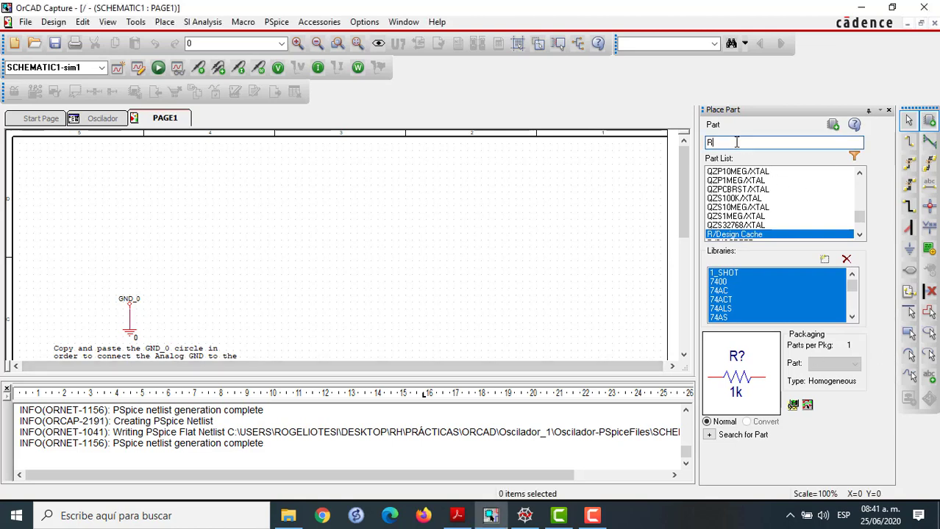
key("BackSpace")
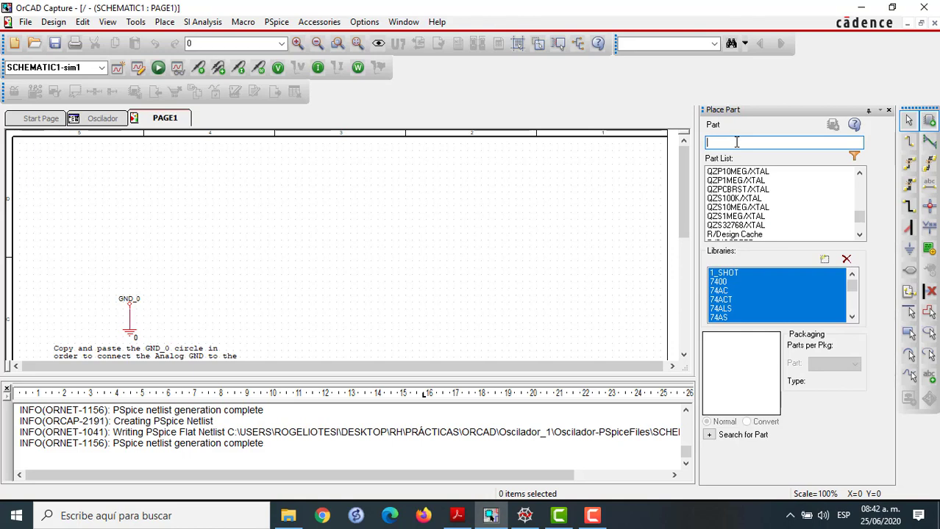
type("r")
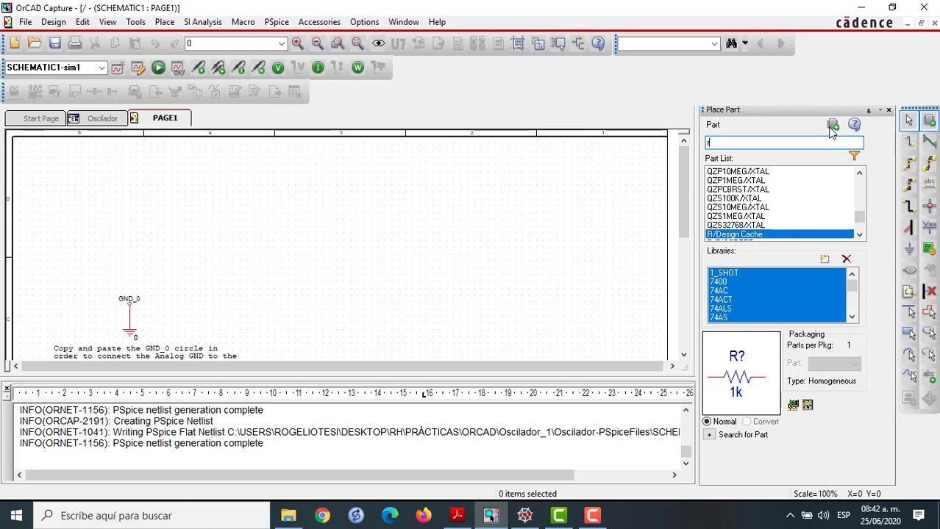
key("BackSpace")
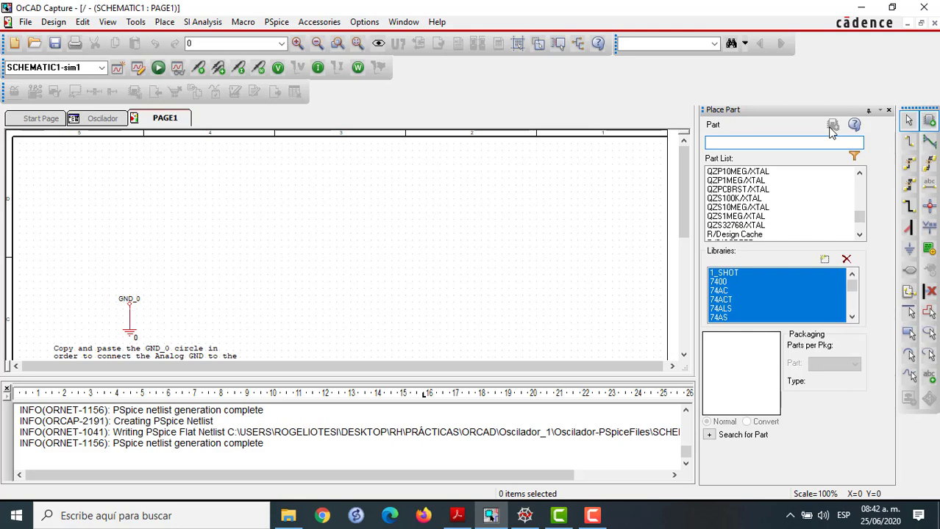
type("q")
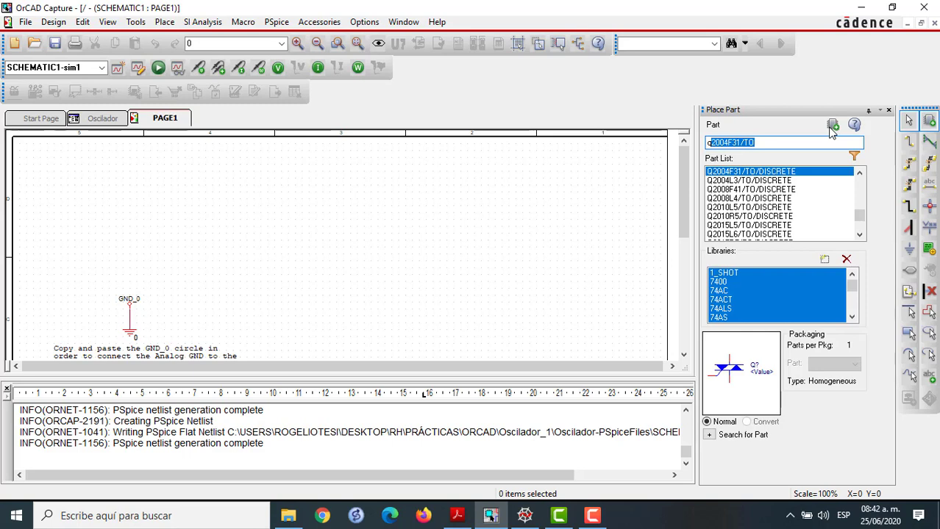
type("2n")
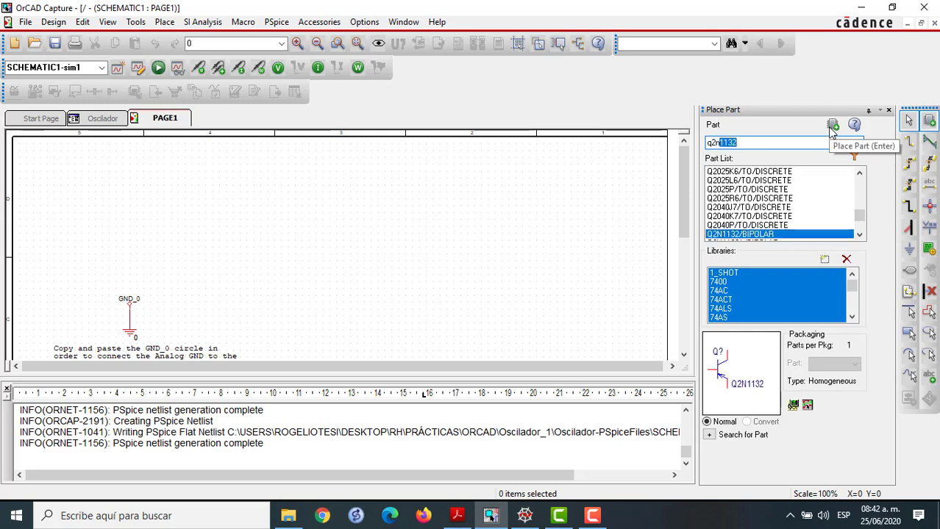
type("3904")
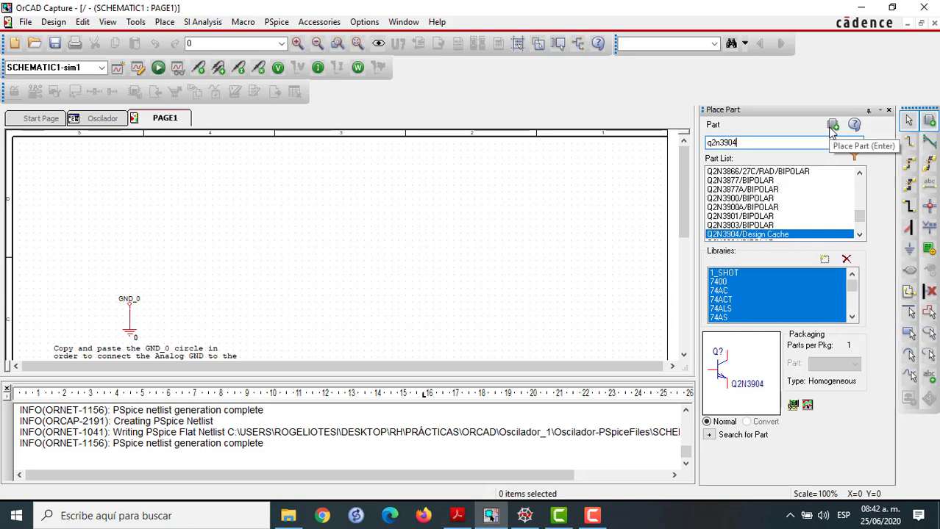
left_click(832, 127)
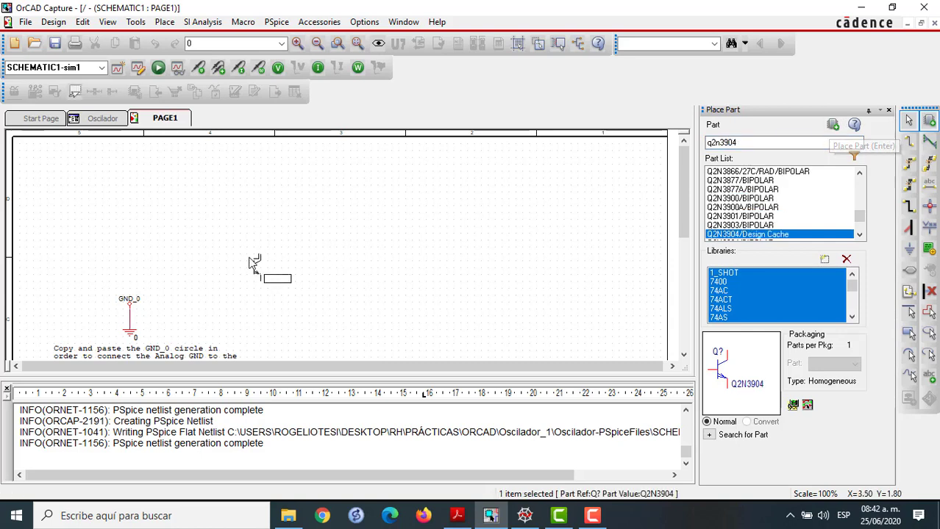
left_click(390, 223)
key("Escape")
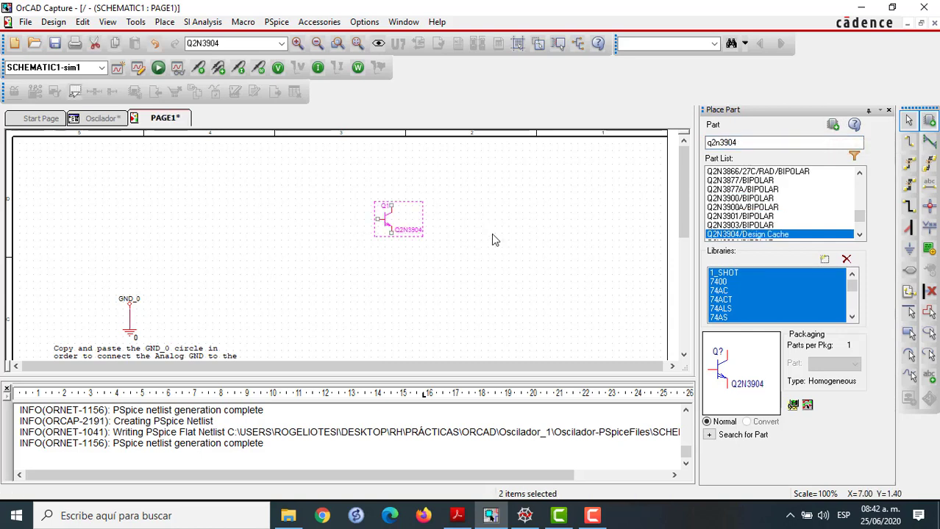
left_click(494, 235)
- Place two vertical R resistors from the Design Cache, one above the other, to the left of the transistor
left_click(745, 142)
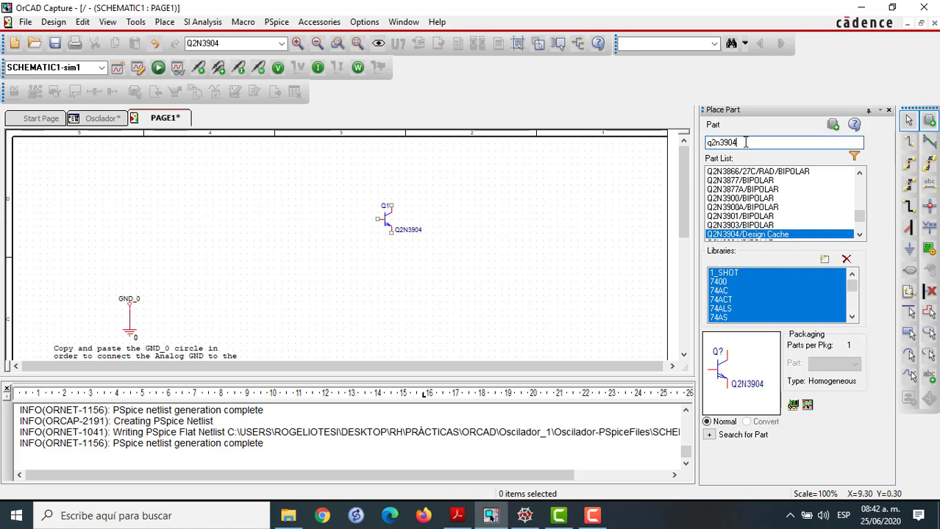
key("BackSpace")
key("BackSpace")
key("BackSpace")
key("BackSpace")
key("BackSpace")
key("BackSpace")
key("BackSpace")
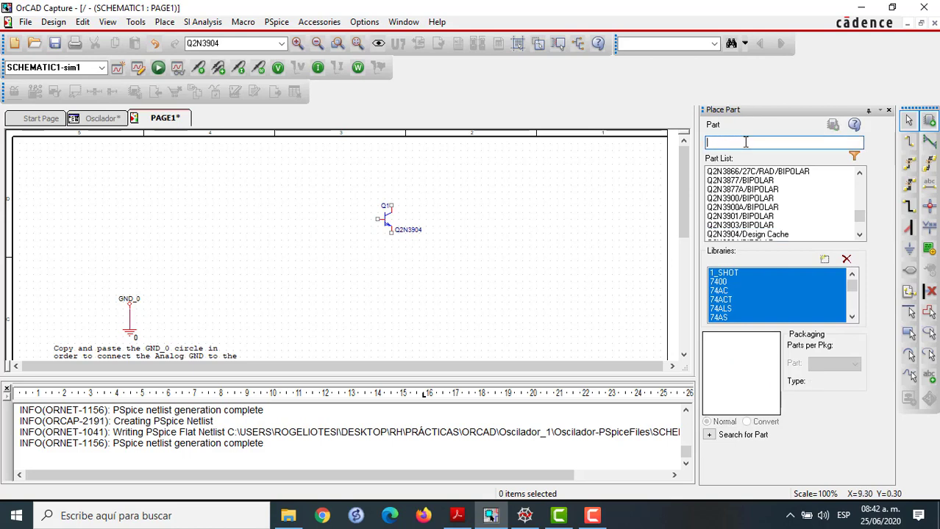
type("R")
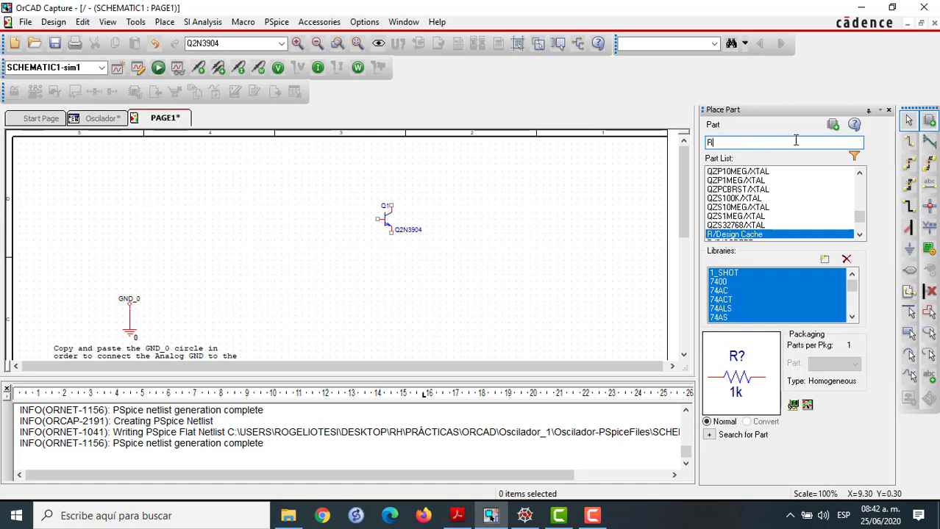
left_click(833, 125)
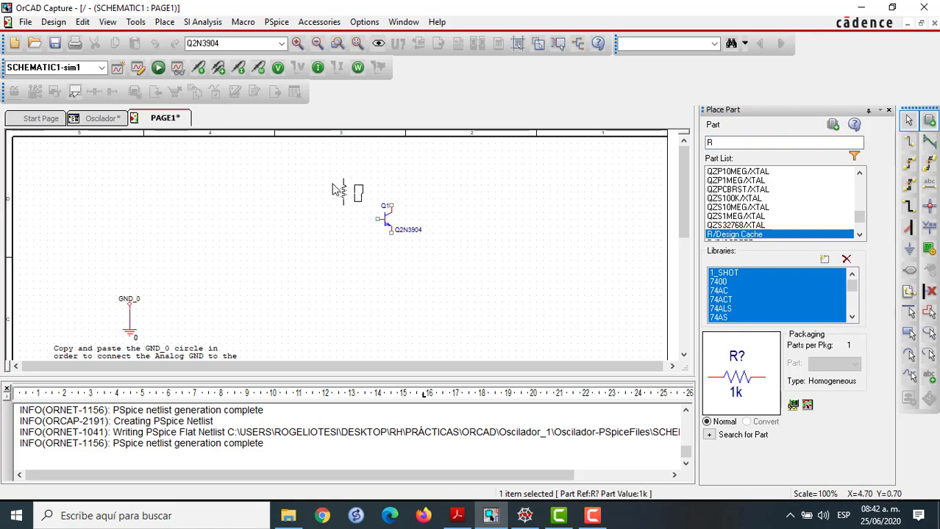
left_click(337, 188)
key("Escape")
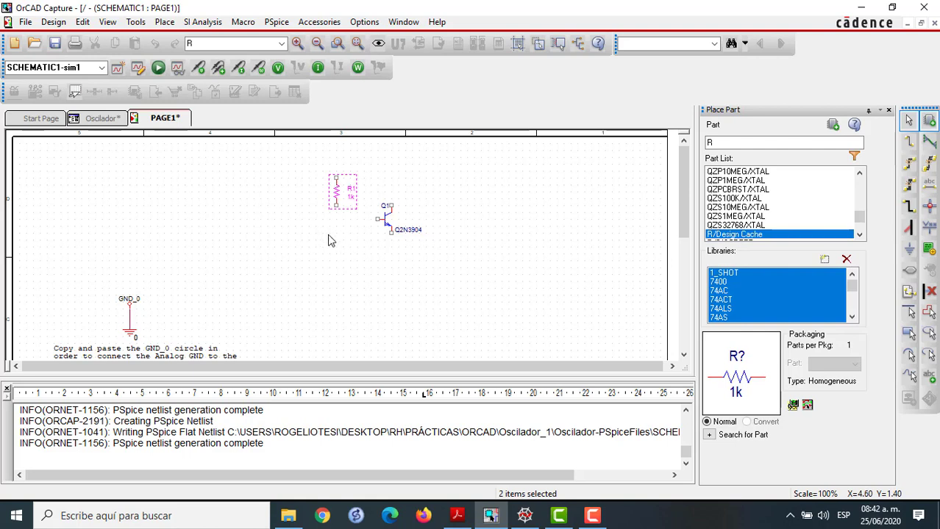
left_click(330, 241)
key("Escape")
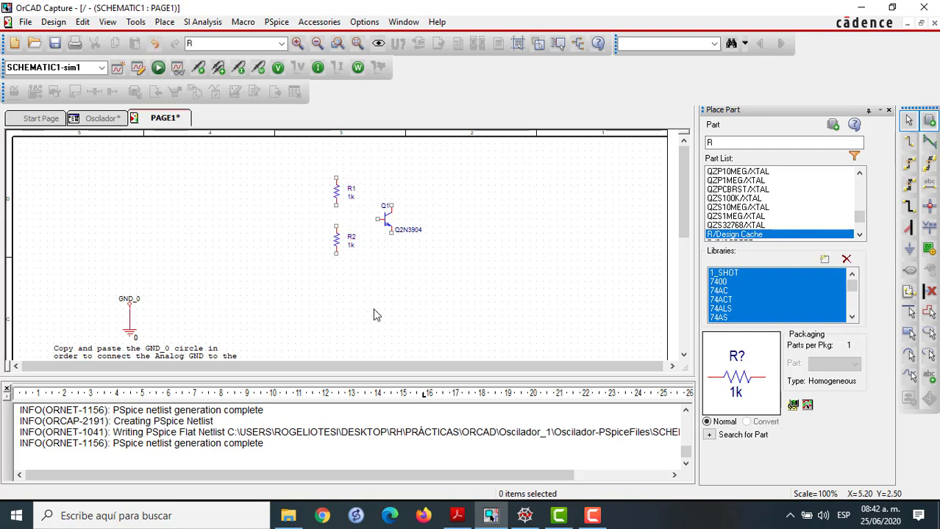
- Wire the two stacked resistors in series and connect their junction to the transistor's base
key("w")
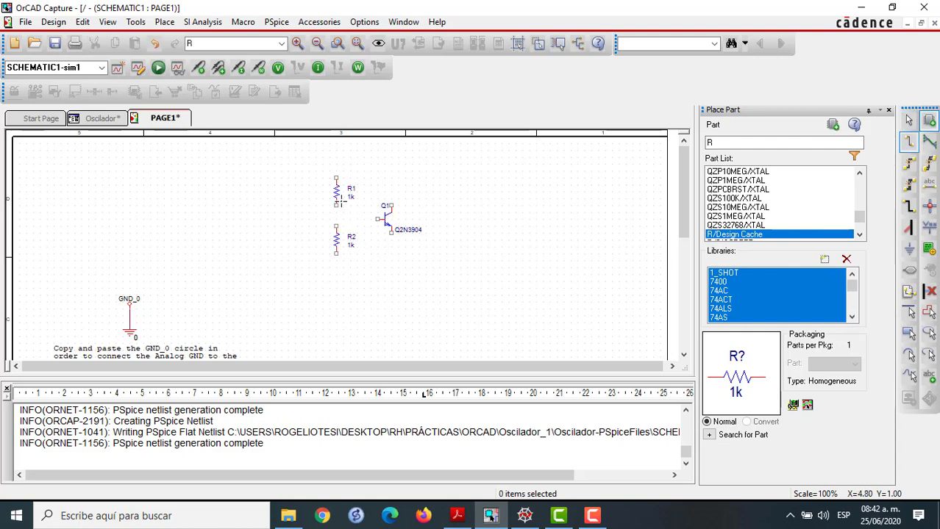
left_click(336, 204)
left_click(336, 225)
left_click(336, 224)
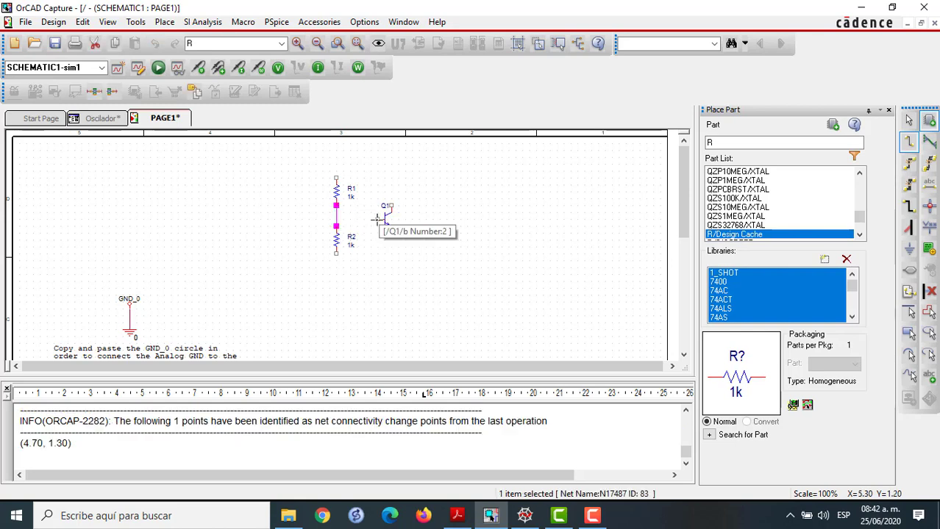
left_click(336, 219)
left_click(377, 219)
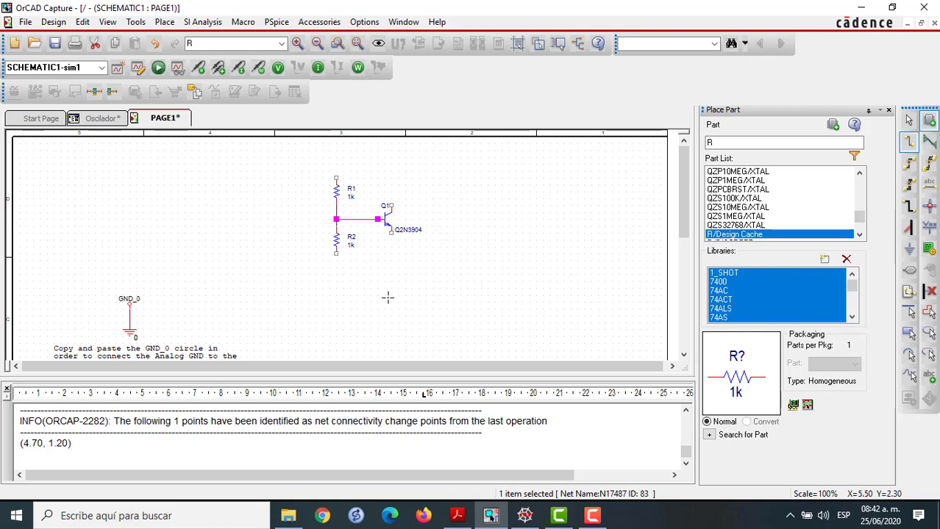
key("Escape")
left_click(391, 304)
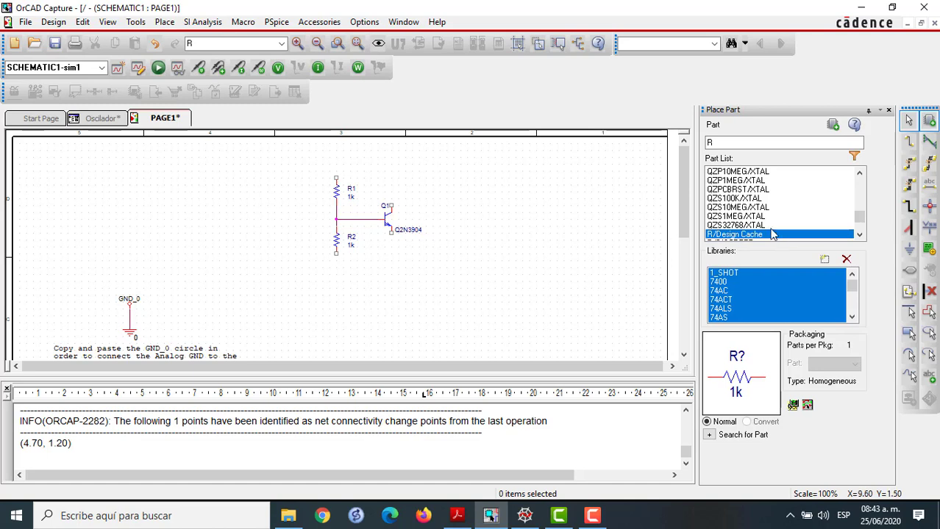
- Place a third R resistor vertically, just below the transistor's emitter
left_click(832, 124)
key("r")
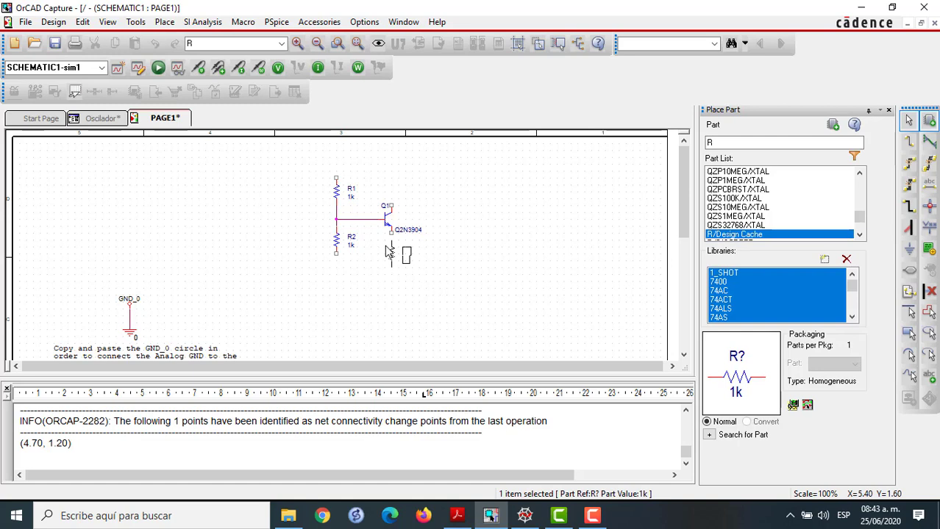
left_click(390, 254)
key("Escape")
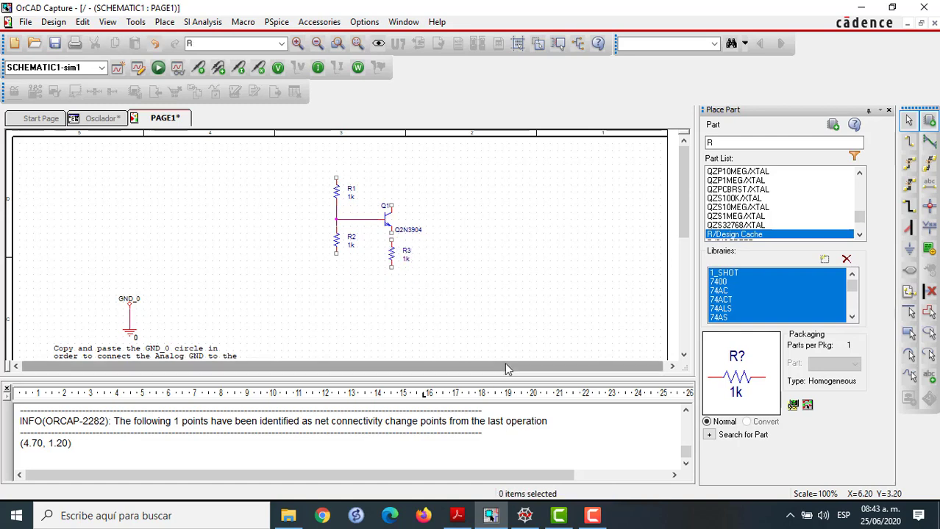
- Wire the emitter to the resistor below it and join the lower ends of that resistor and the lower divider resistor
key("w")
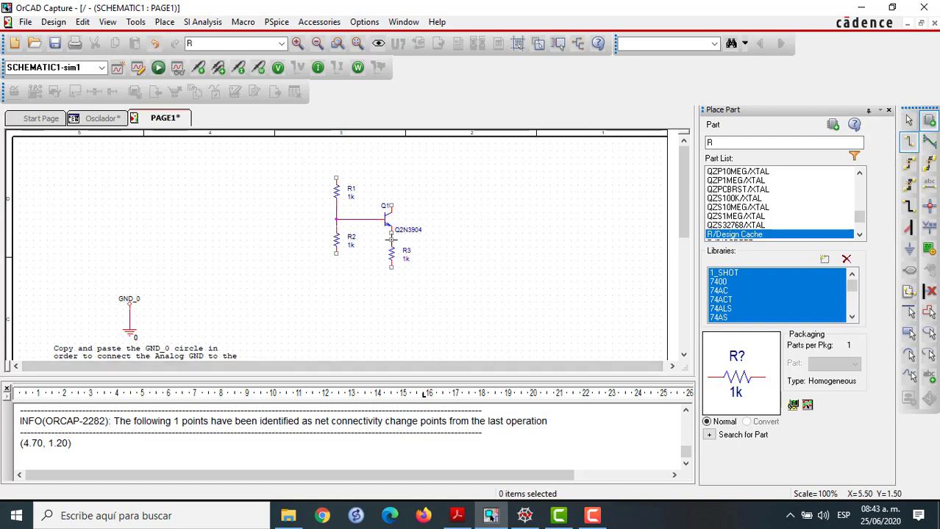
left_click(391, 245)
left_click(391, 230)
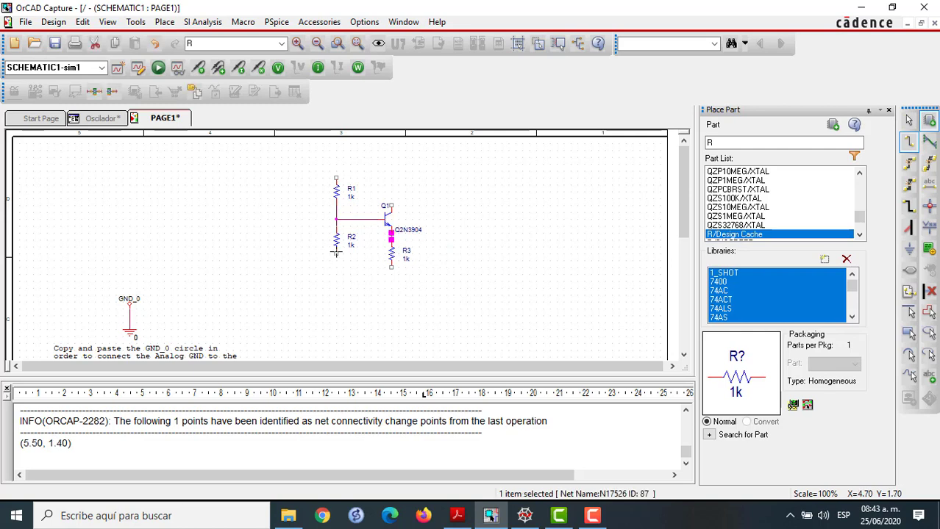
left_click(336, 254)
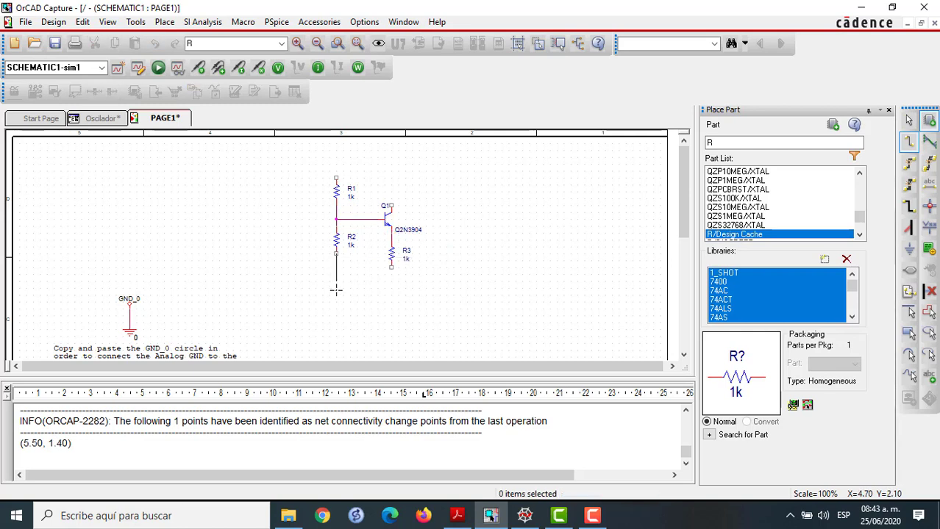
left_click(391, 281)
key("Escape")
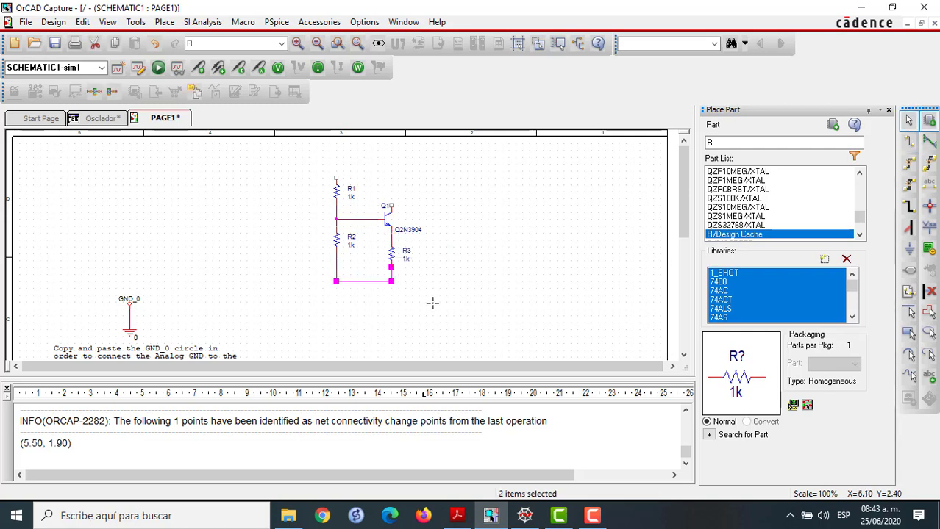
left_click(439, 308)
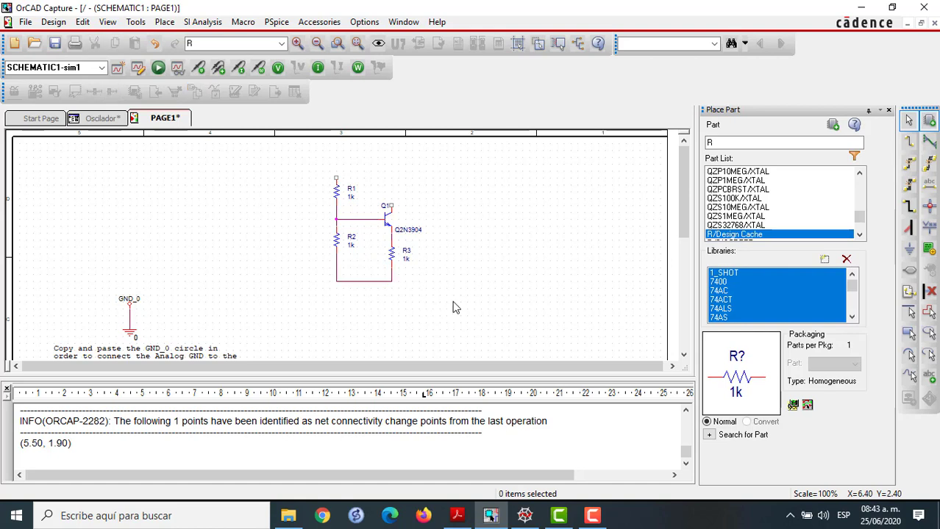
- Move the lower divider resistor, the emitter resistor and their bottom wire down, keeping both resistors at the same height
left_click(334, 247)
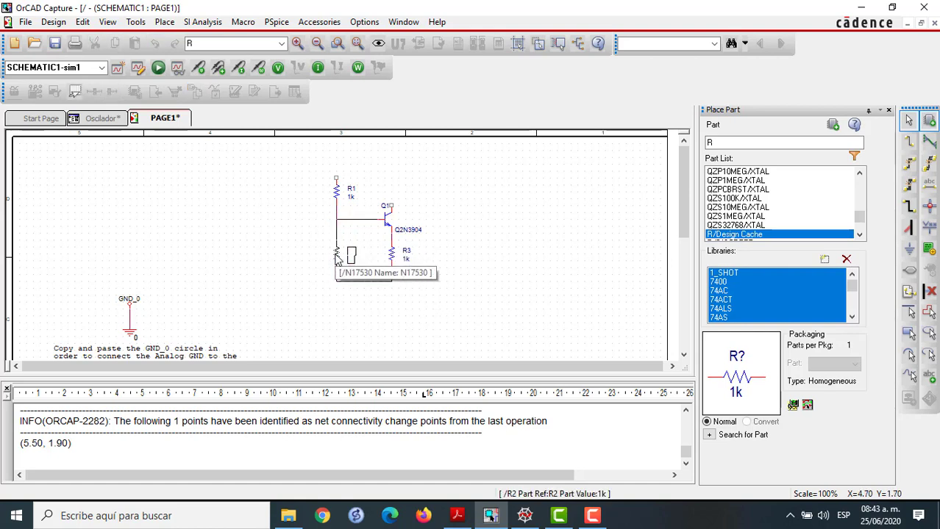
left_click_drag(447, 301, 294, 241)
left_click_drag(392, 256, 391, 264)
- Delete the slanted base wire and redraw it as a straight horizontal wire from the base to the divider line
left_click(359, 223)
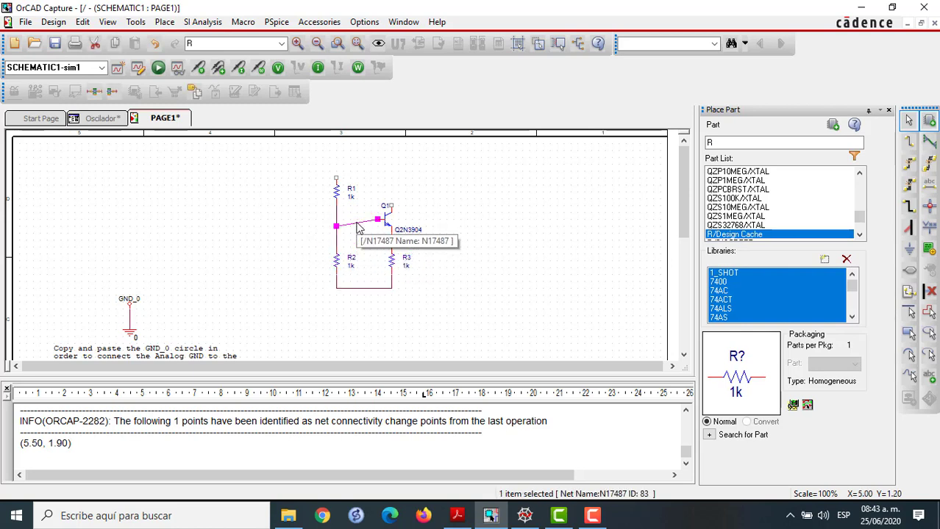
key("Delete")
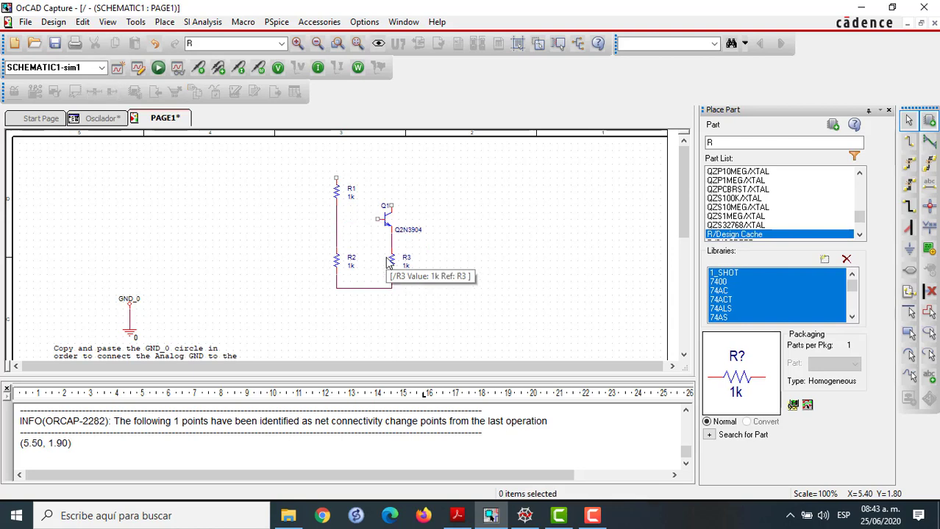
key("w")
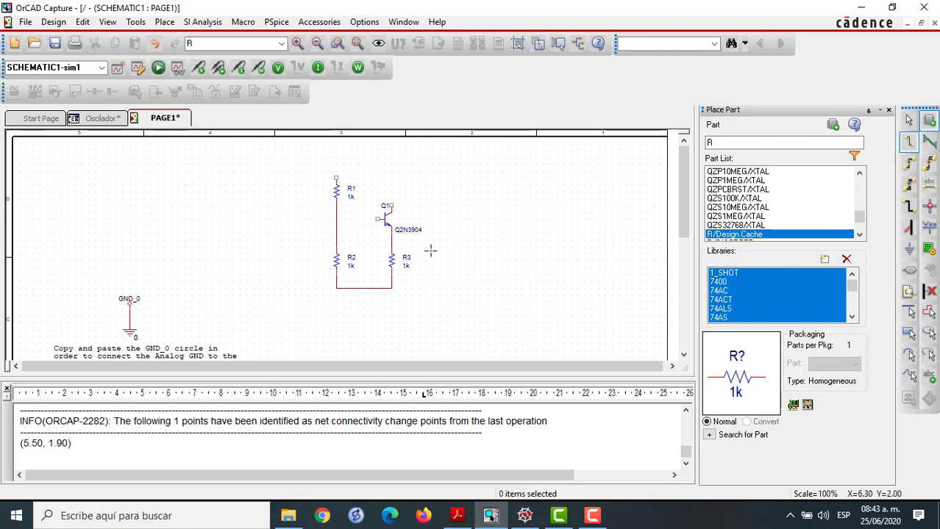
left_click(378, 219)
left_click(336, 219)
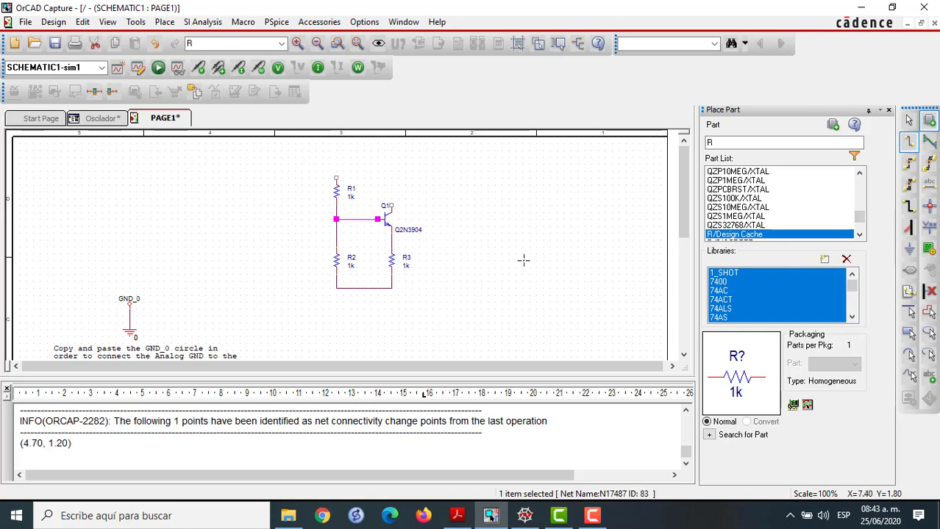
key("Escape")
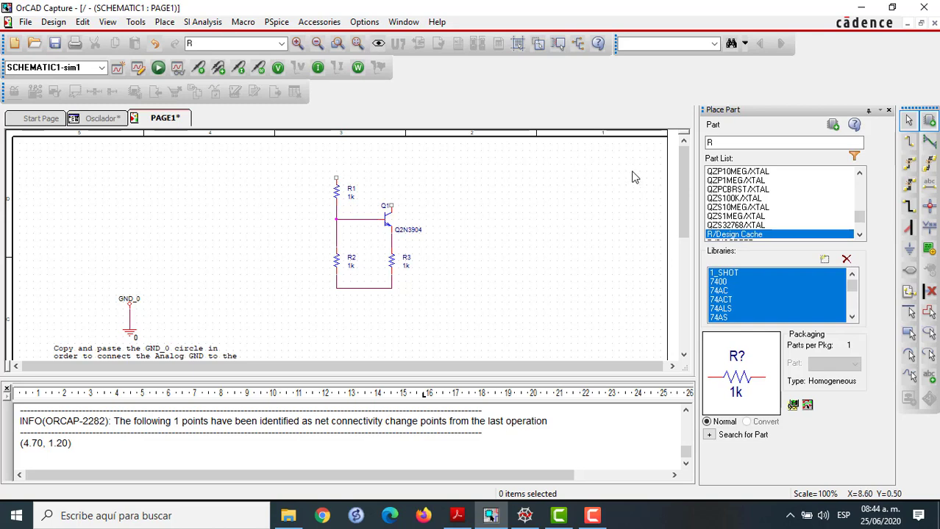
- Place an L inductor from the ANALOG library vertically above the transistor's collector and shift it slightly up
left_click(715, 142)
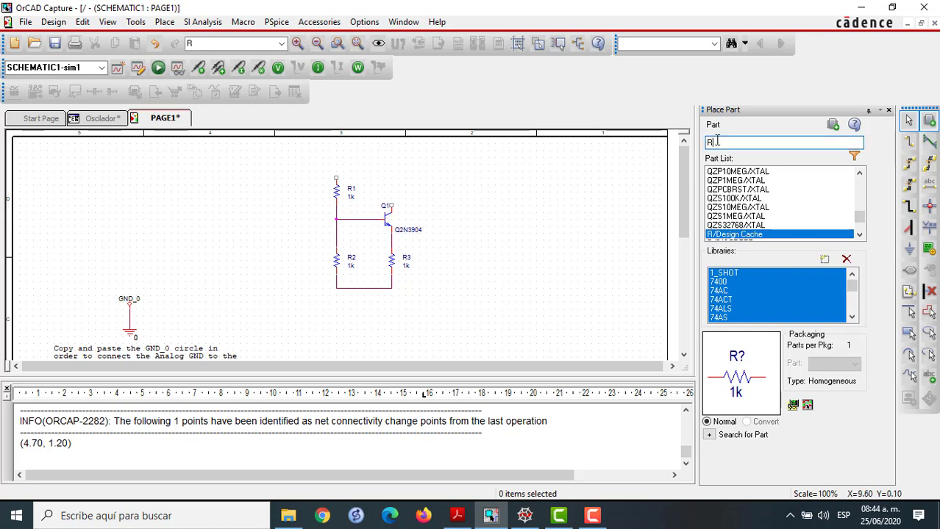
key("BackSpace")
type("L")
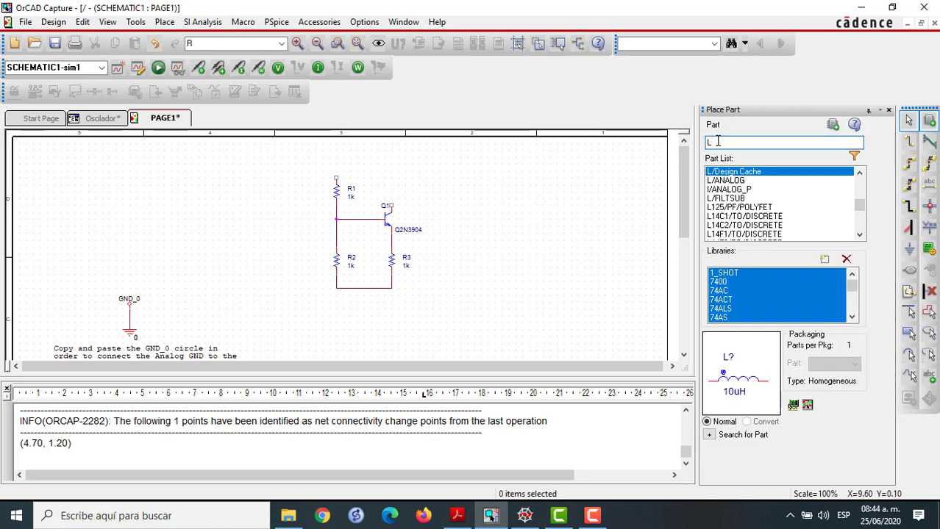
left_click(740, 181)
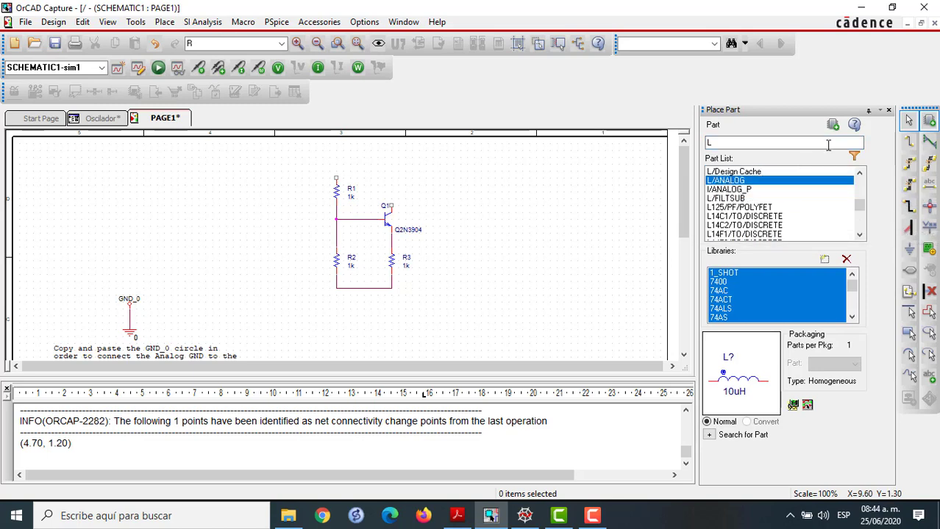
left_click(832, 125)
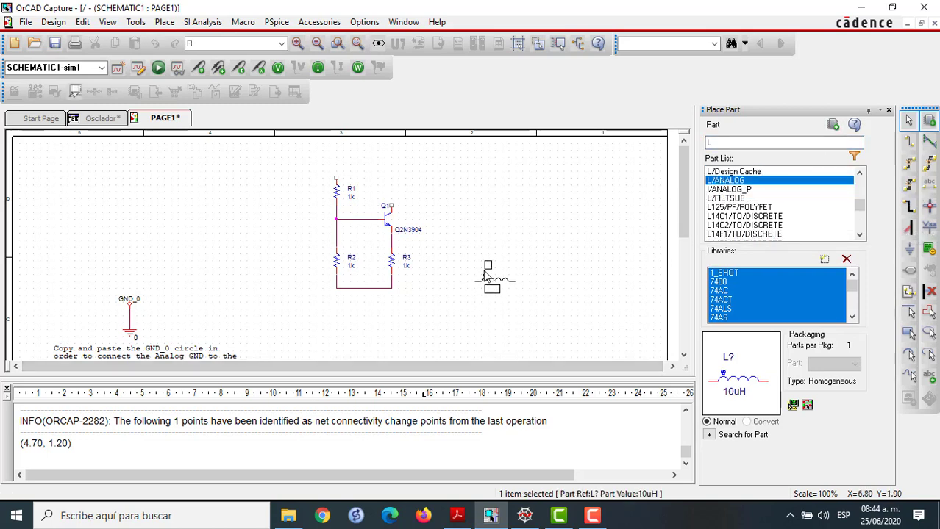
key("r")
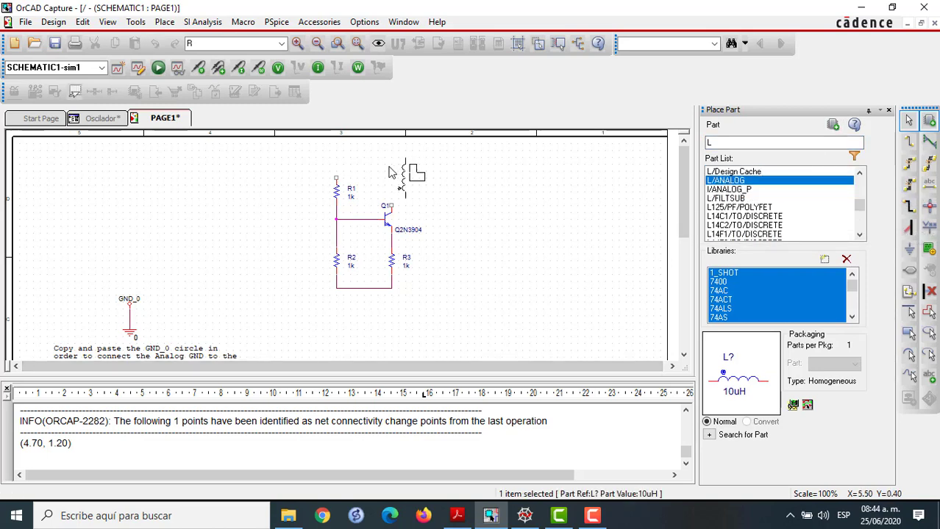
left_click(379, 169)
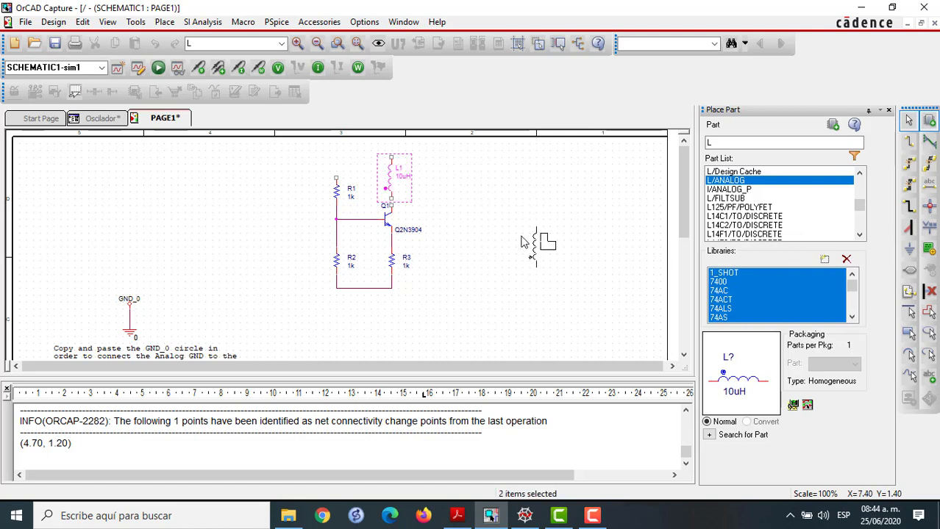
key("Escape")
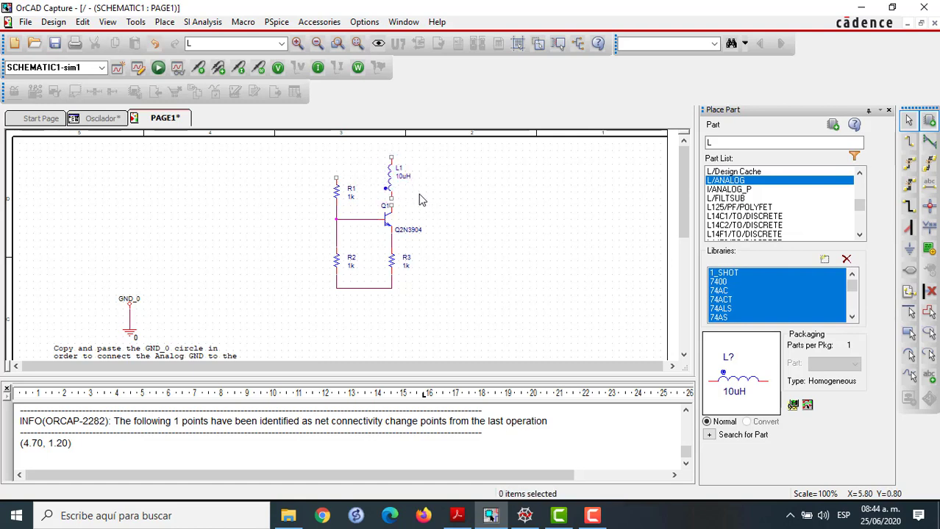
left_click_drag(433, 199, 382, 176)
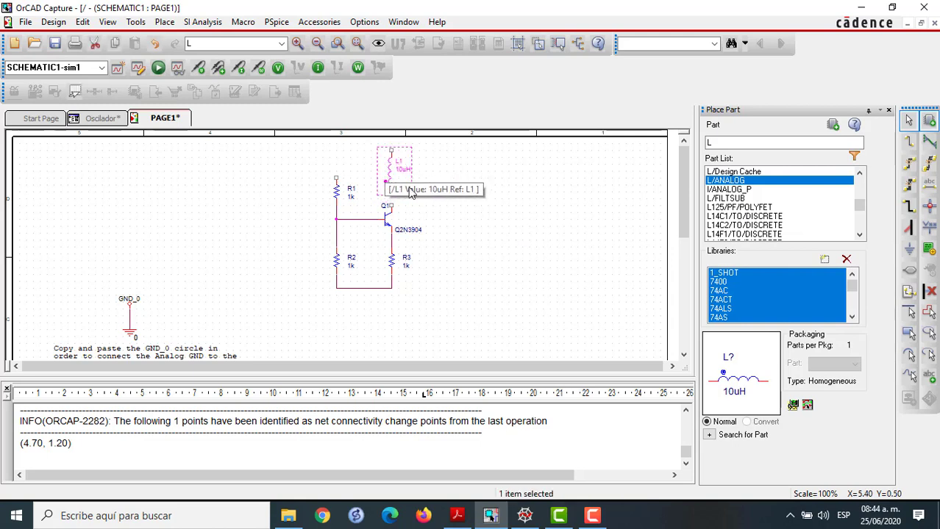
left_click(450, 214)
- Wire the inductor's lower end to the collector and its upper end to the top of the upper divider resistor
key("w")
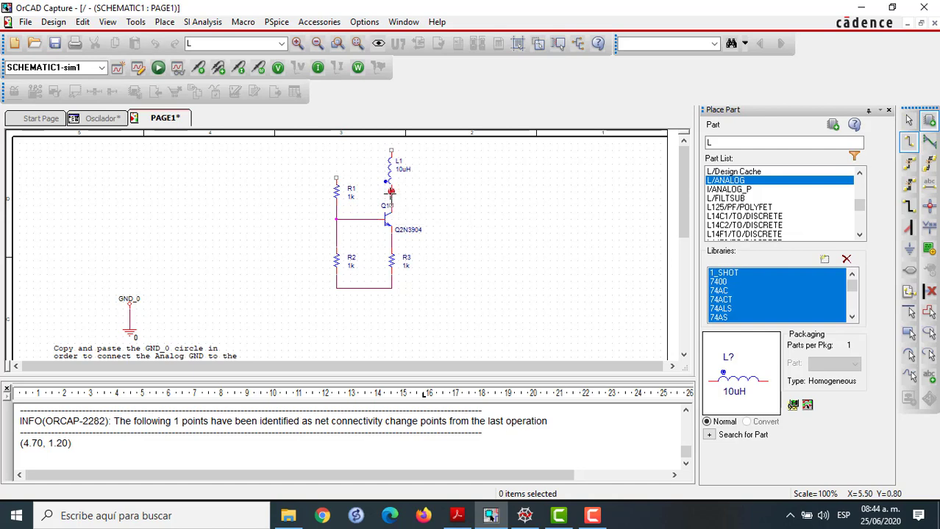
left_click(391, 192)
left_click(336, 147)
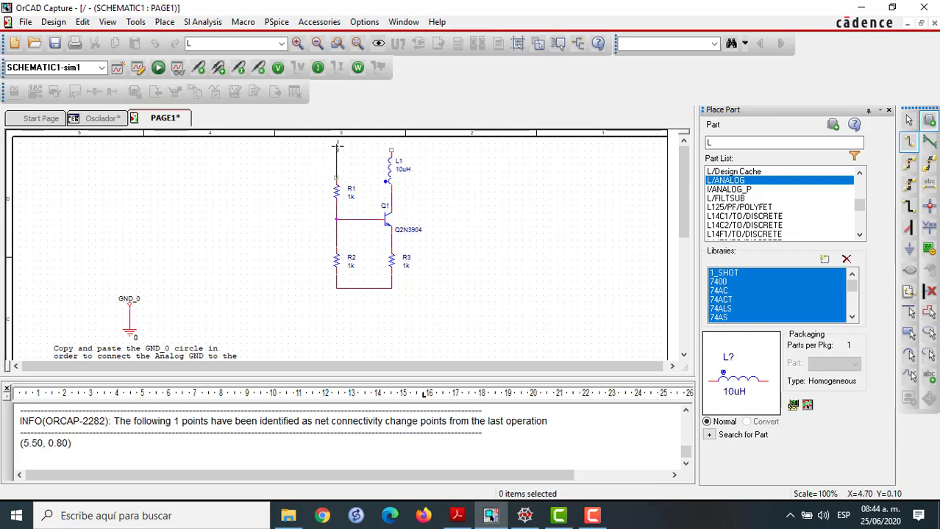
left_click(391, 151)
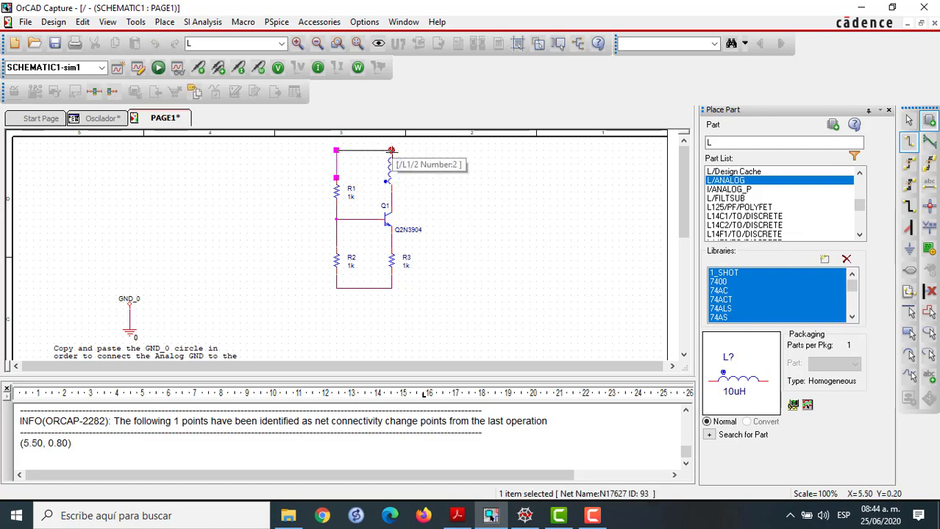
key("Escape")
left_click(463, 204)
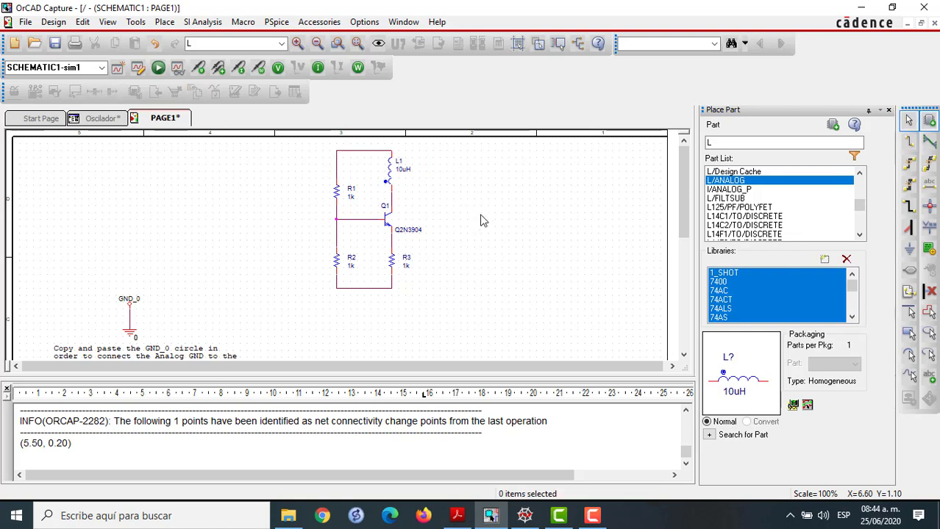
- Place a VDC source upright to the left of the upper divider resistor, near the height of the inductor
left_click(712, 146)
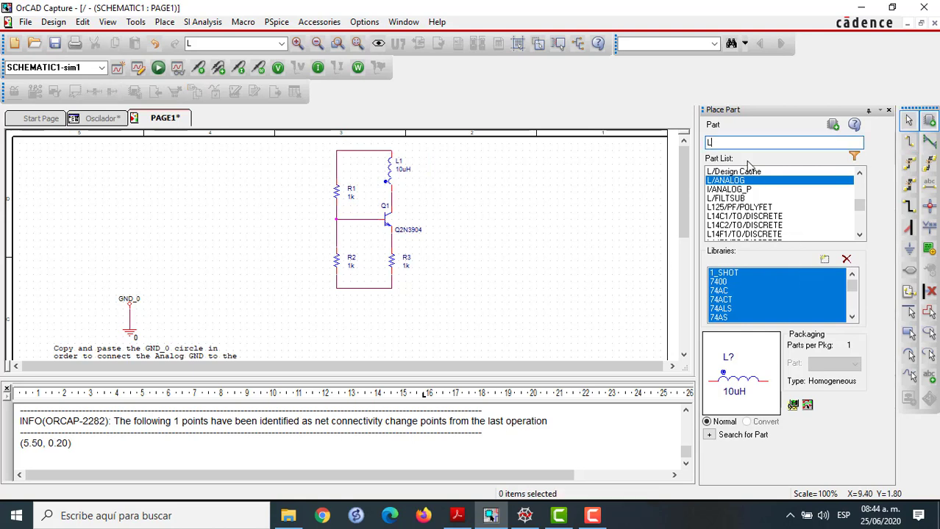
key("BackSpace")
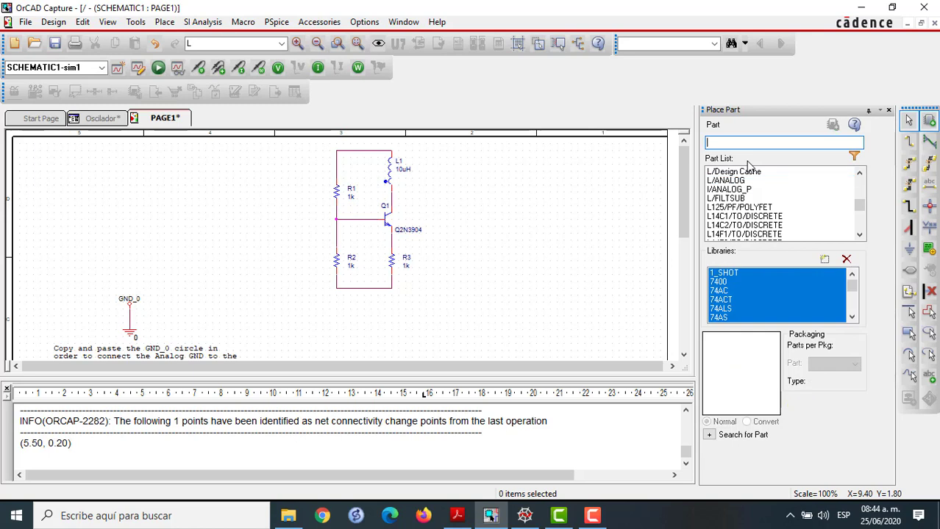
type("Vdc")
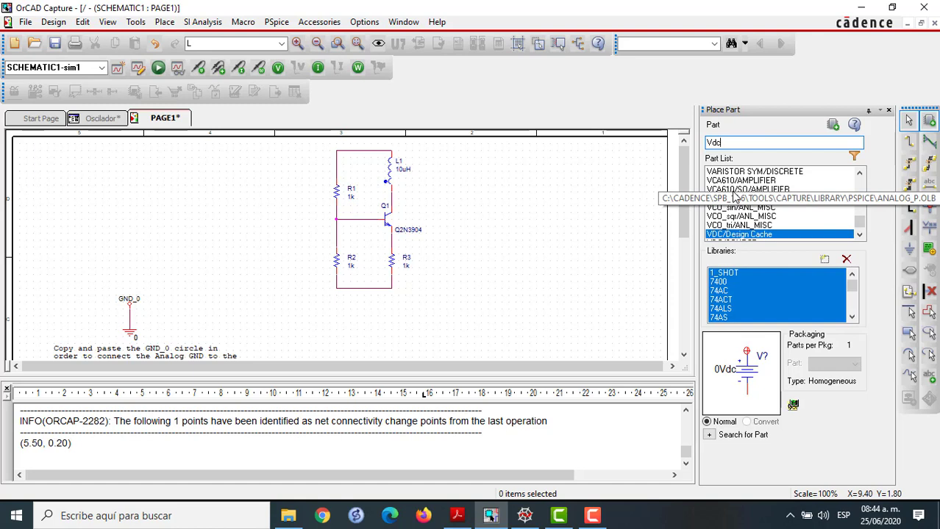
left_click(832, 124)
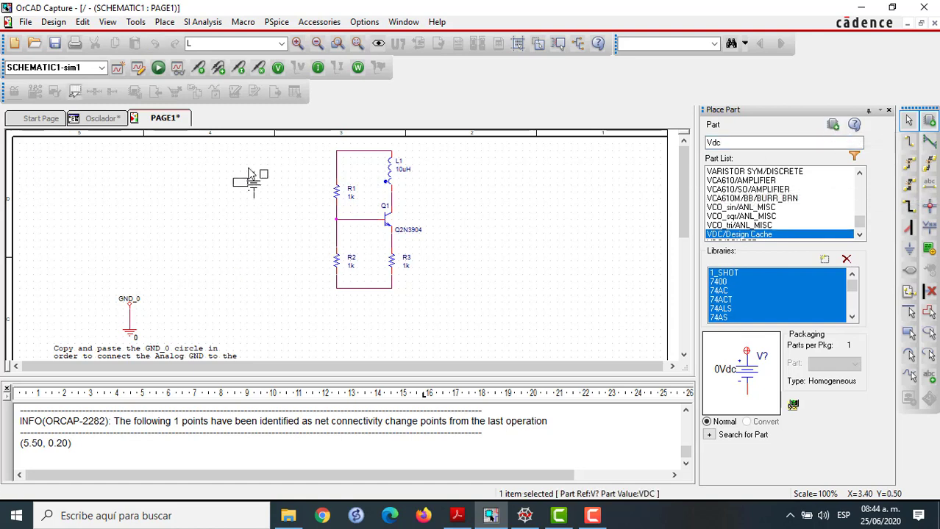
left_click(274, 162)
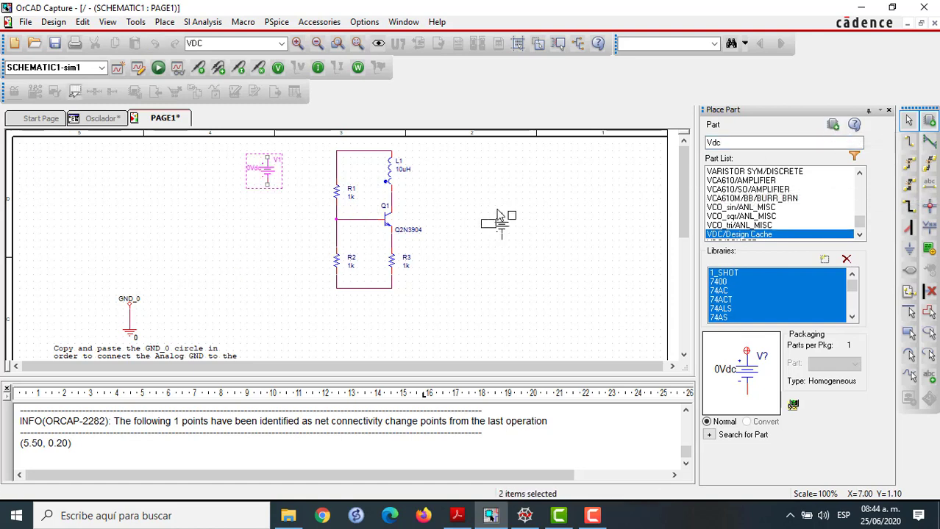
key("Escape")
key("Escape")
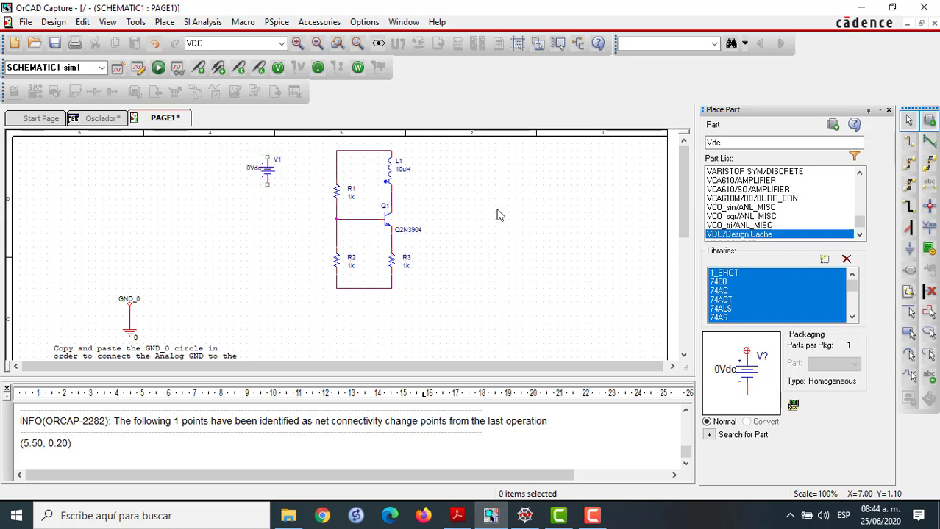
- Wire the positive terminal of the DC source to the top wire at the upper divider resistor's corner
key("w")
left_click(267, 156)
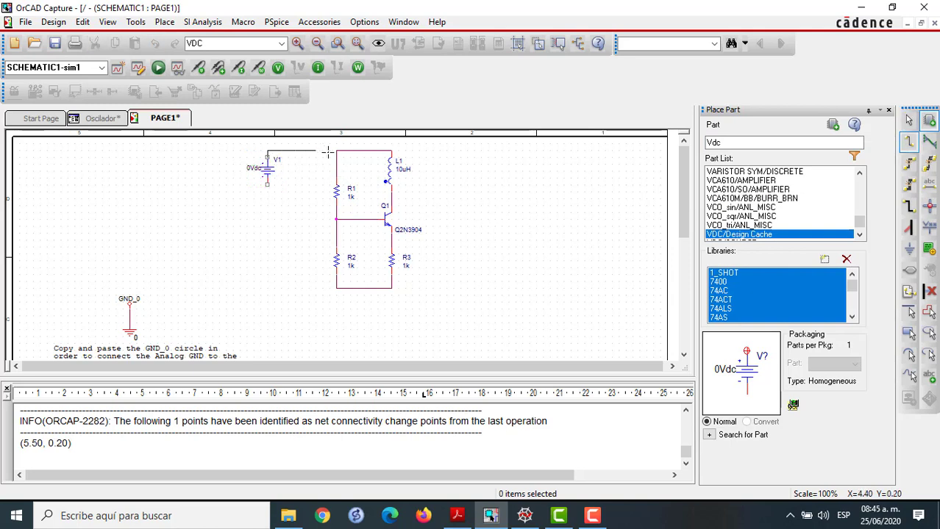
left_click(336, 151)
key("Escape")
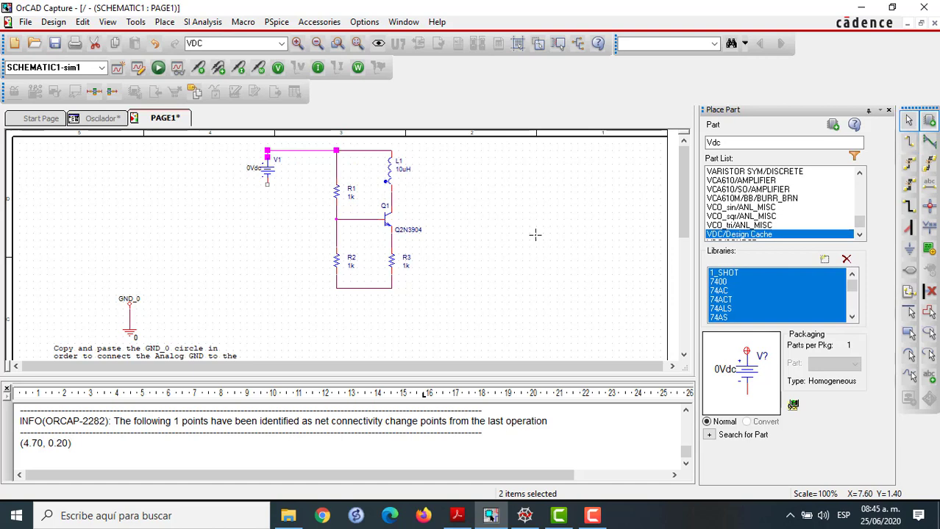
left_click(535, 234)
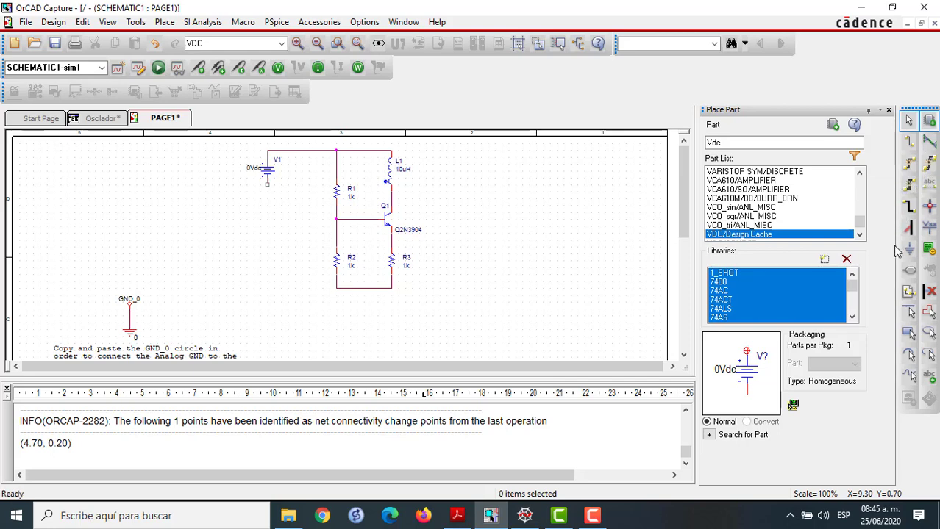
- Place a 0/CAPSYM ground symbol directly below the DC source's negative terminal
key("g")
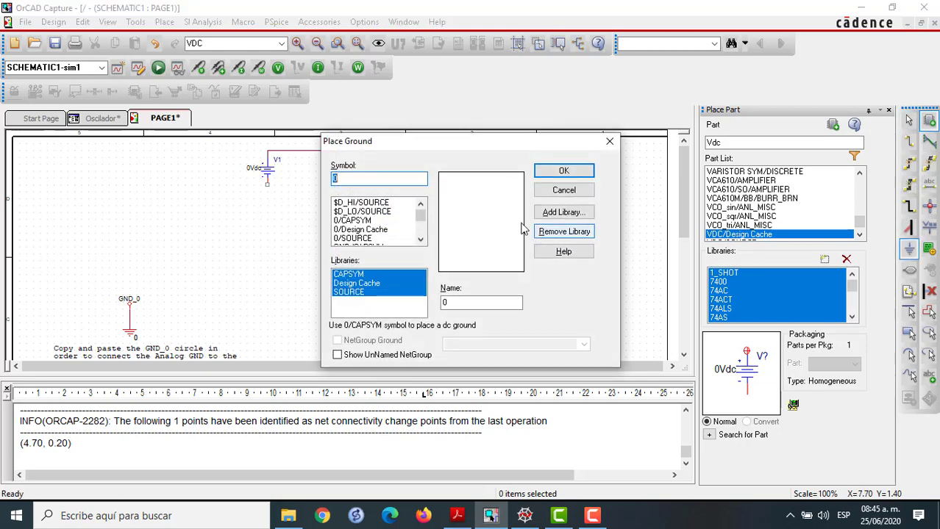
left_click(368, 221)
left_click(563, 172)
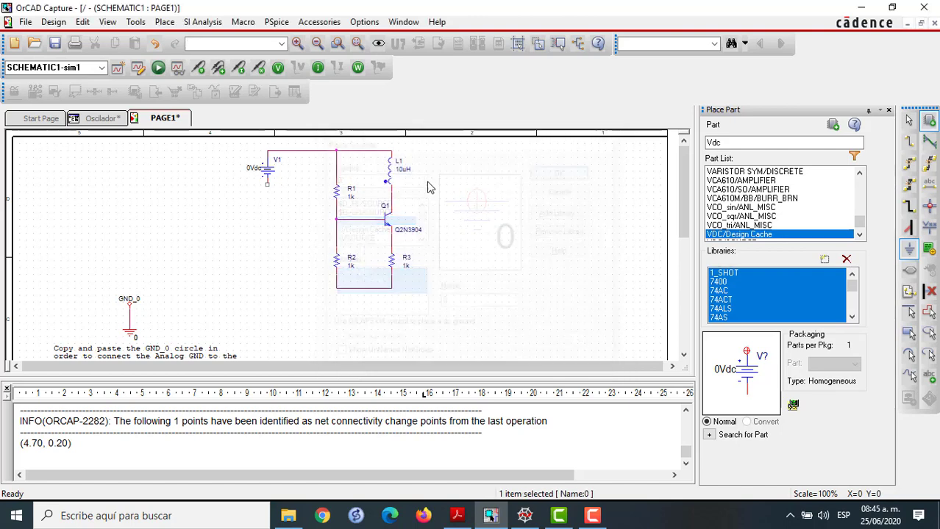
left_click(269, 200)
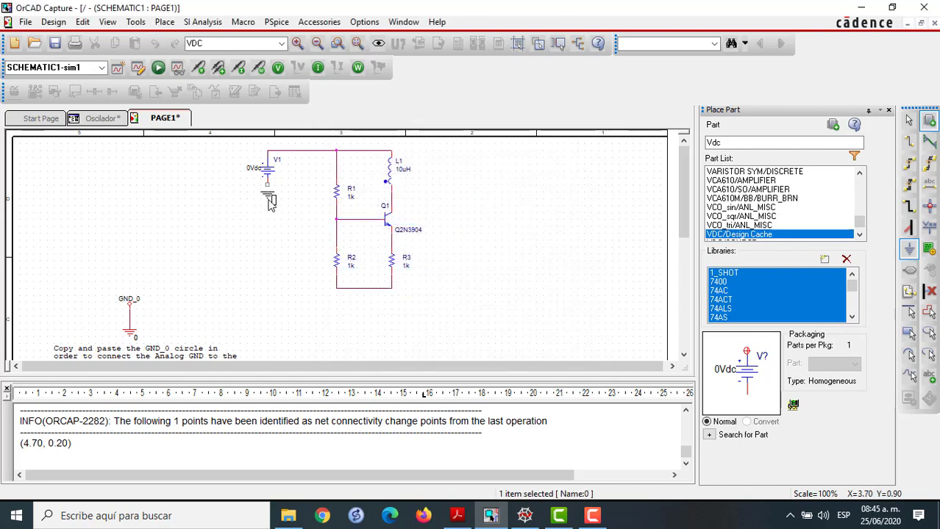
key("Escape")
left_click(586, 222)
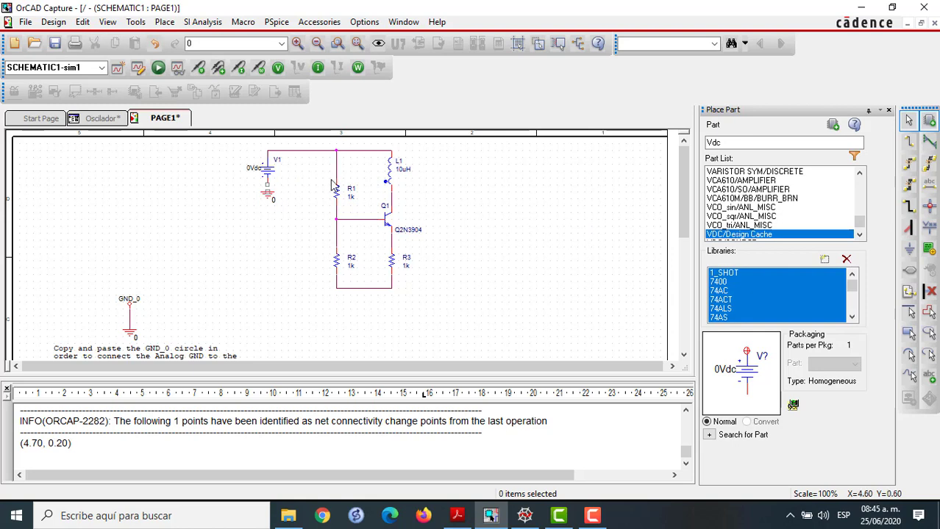
- Wire the ground symbol below the DC source to the source's negative terminal
key("w")
left_click(267, 190)
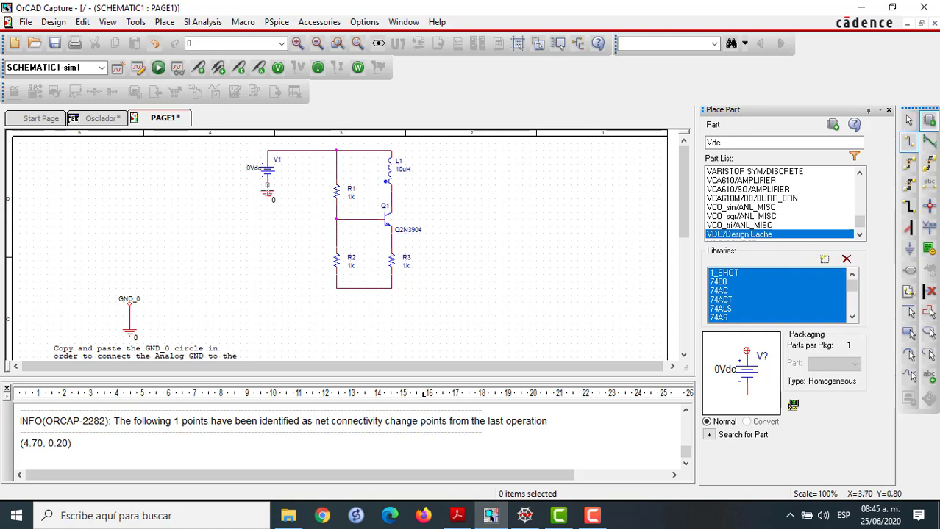
left_click(267, 181)
key("Escape")
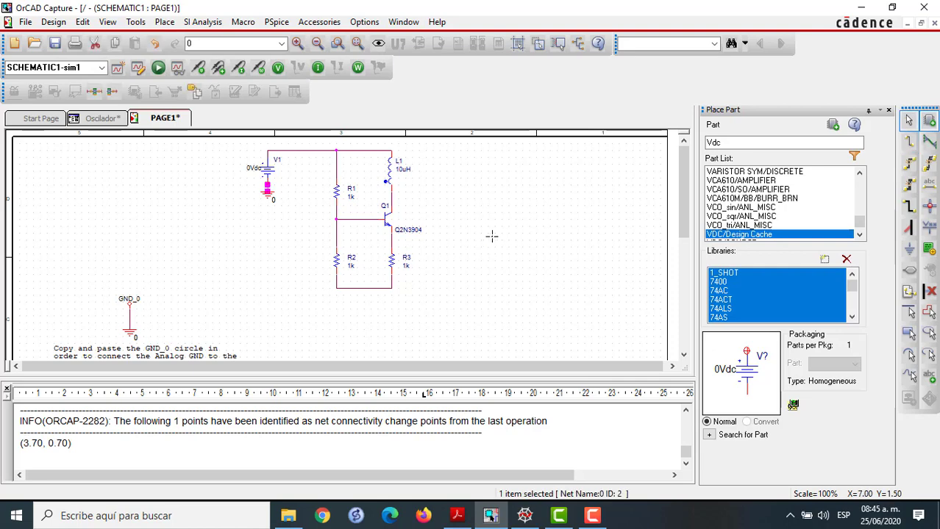
left_click(493, 250)
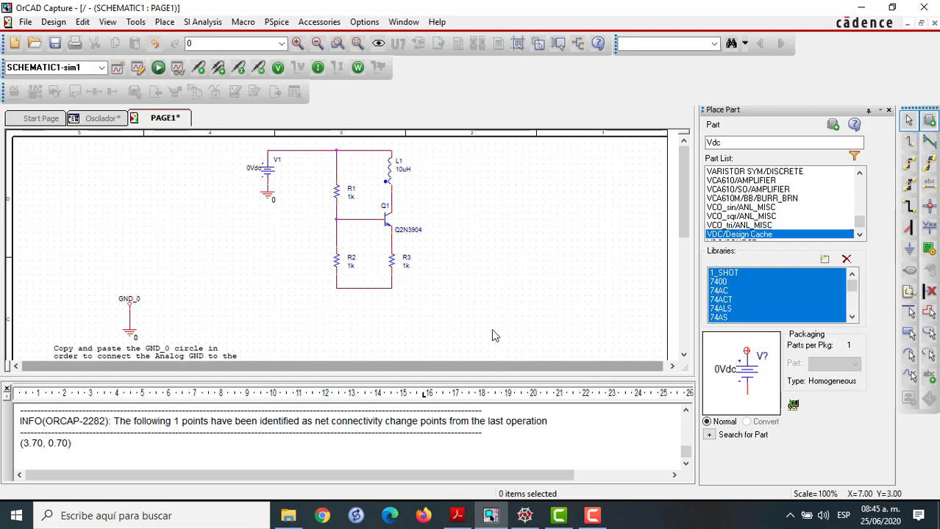
- Place a second 0/CAPSYM ground symbol just below the middle of the wire joining the two lower resistors
key("g")
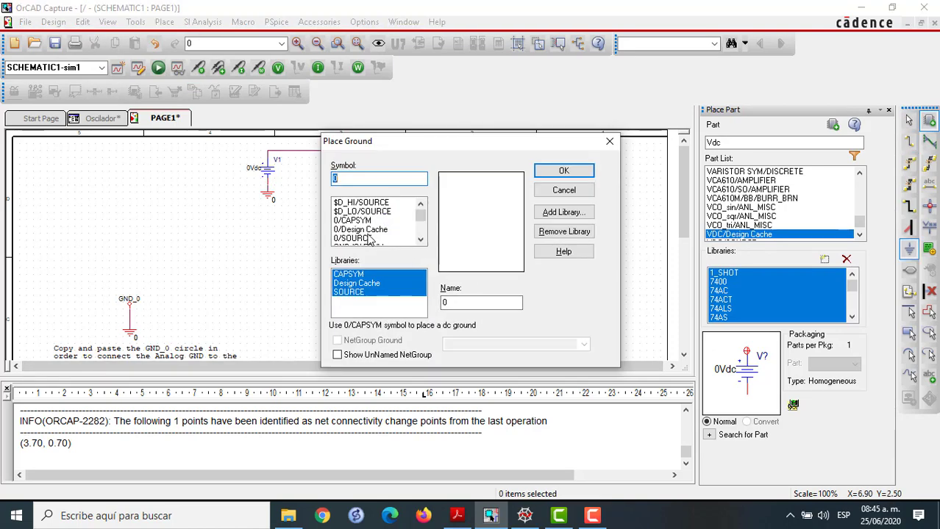
left_click(361, 221)
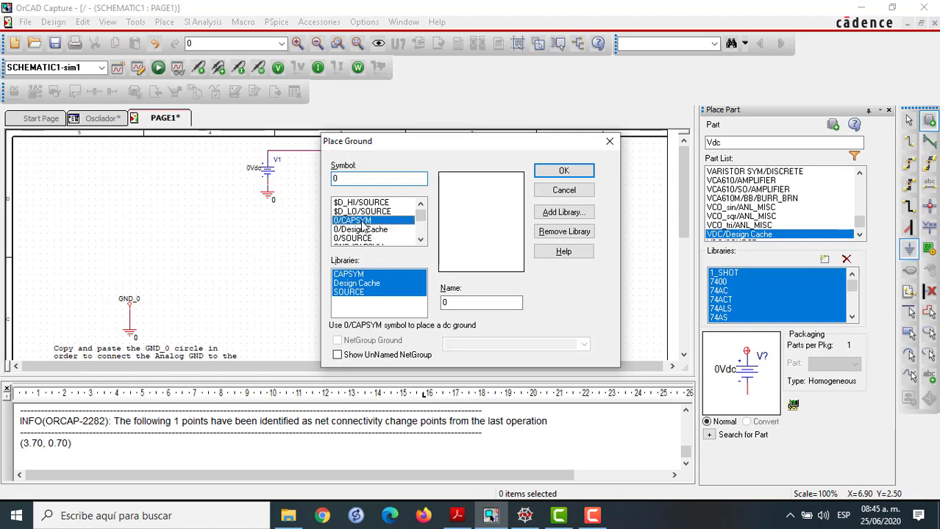
left_click(564, 170)
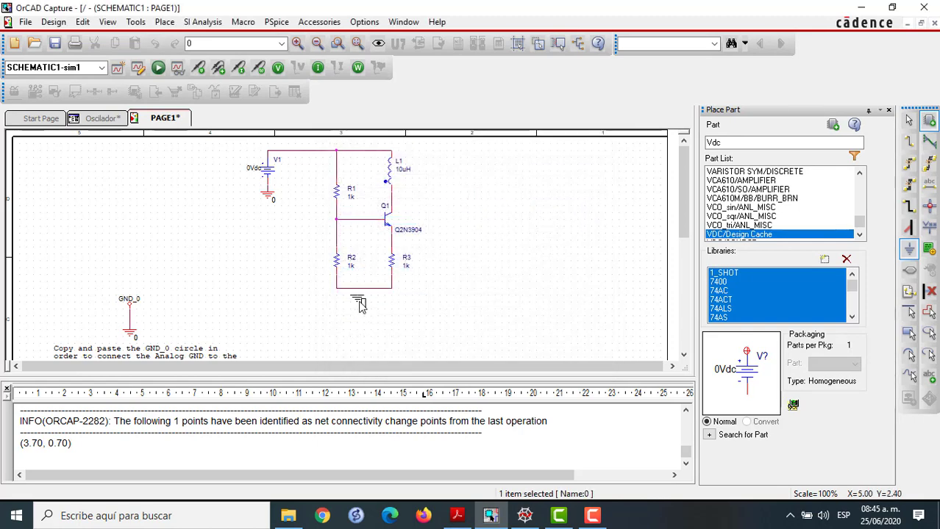
left_click(364, 300)
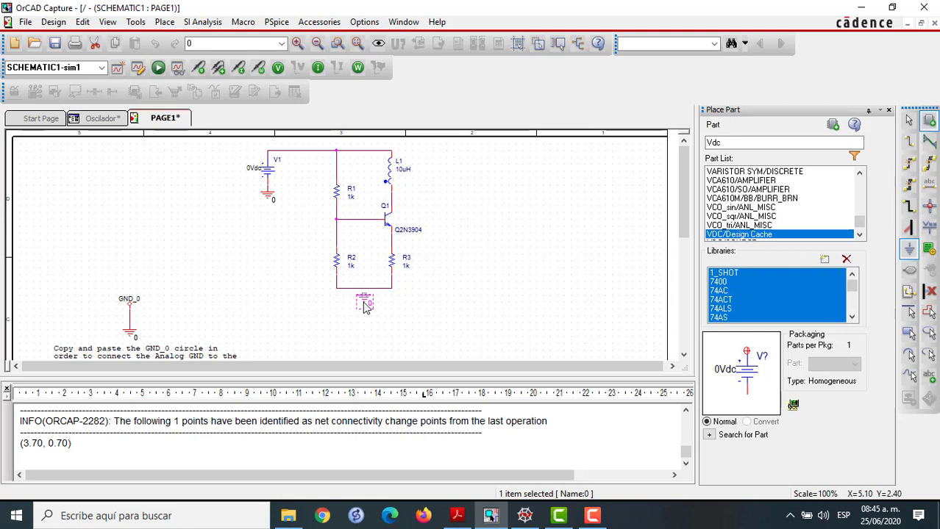
key("Escape")
left_click(506, 278)
- Wire the second ground symbol to the bottom wire between the lower divider resistor and the emitter resistor
key("w")
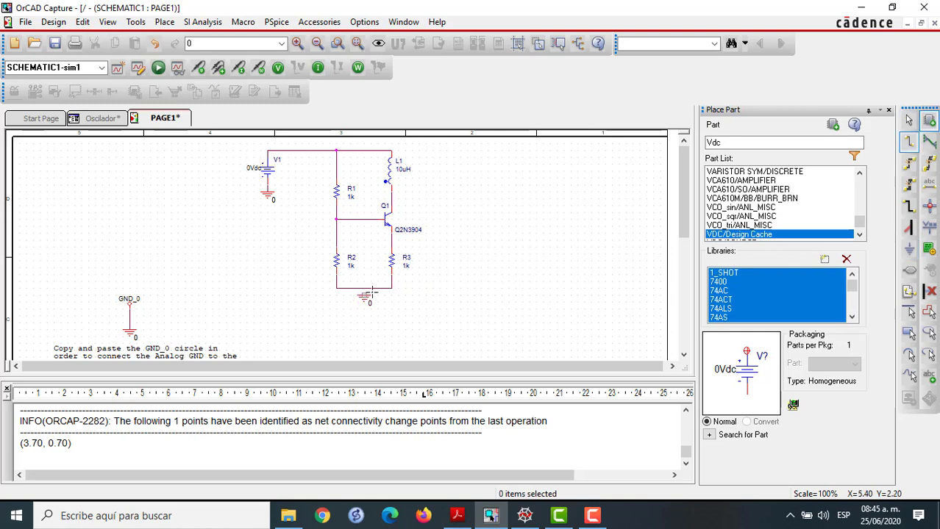
double_click(364, 288)
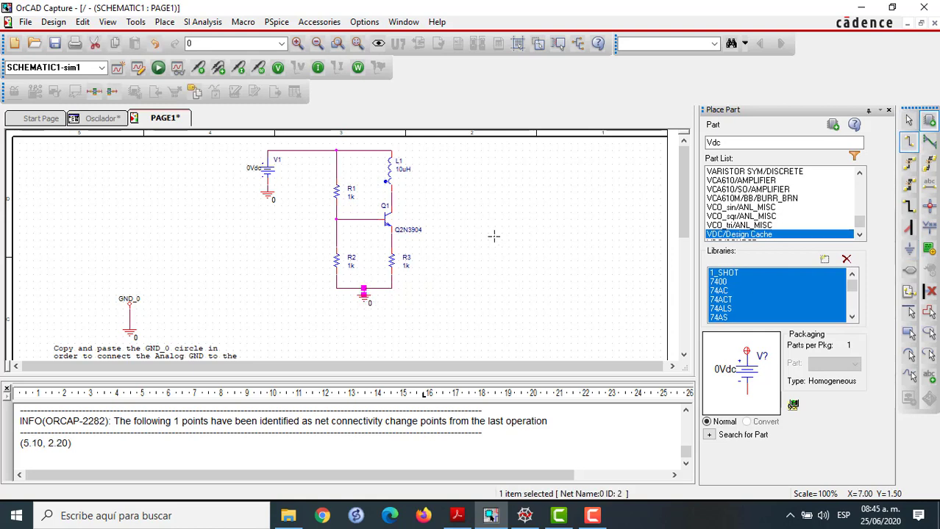
key("Escape")
left_click(495, 237)
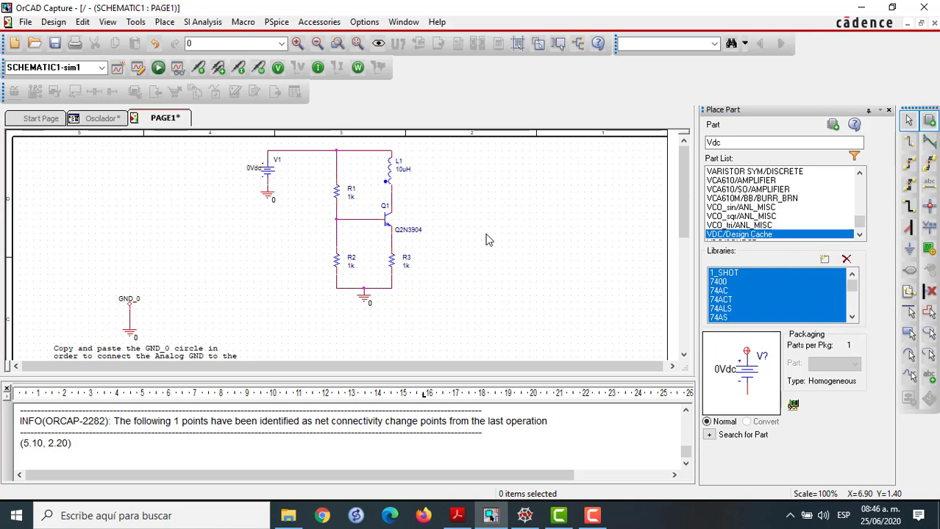
- Place a horizontal C/ANALOG capacitor to the left of the transistor's base node, between the two divider resistors' levels
left_click(773, 144)
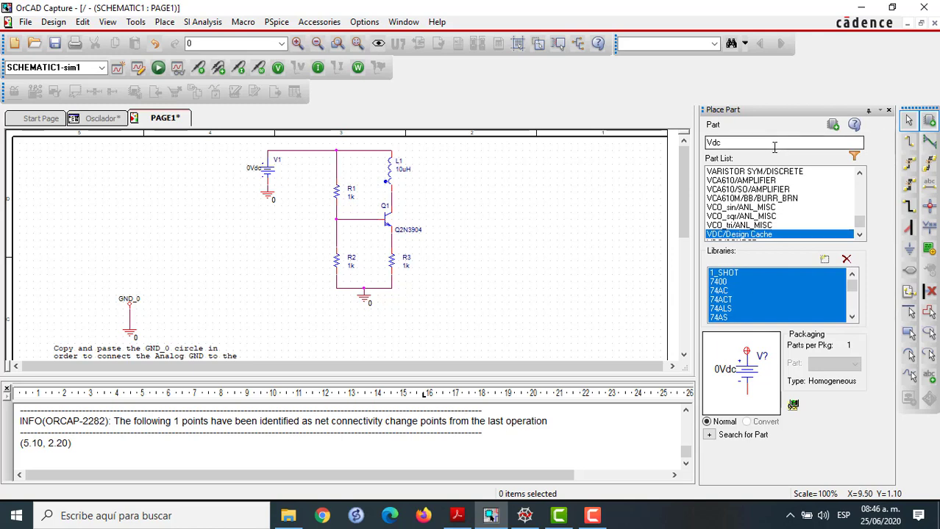
key("BackSpace")
key("BackSpace")
key("BackSpace")
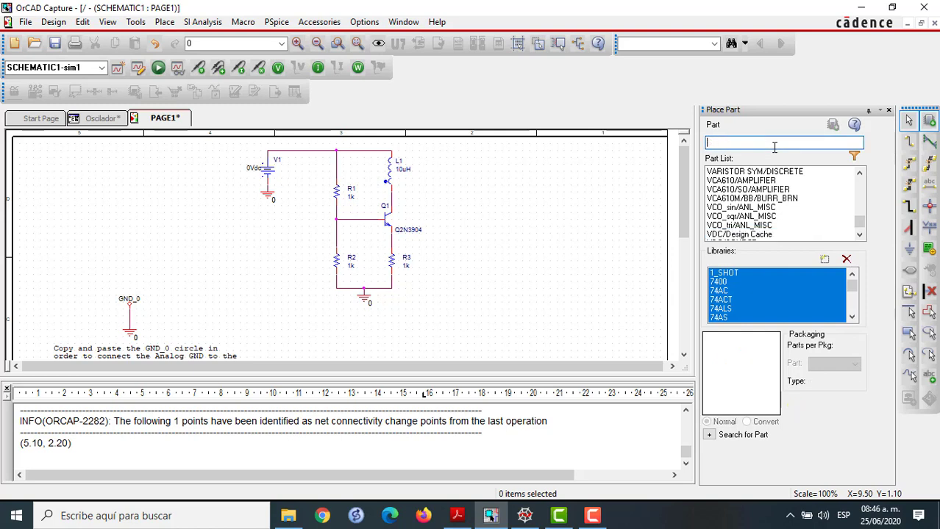
type("C")
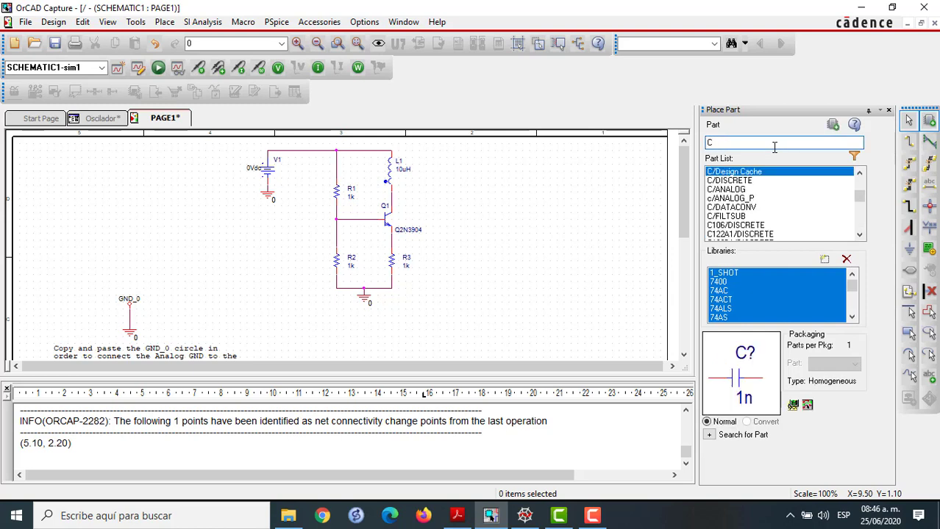
left_click(836, 125)
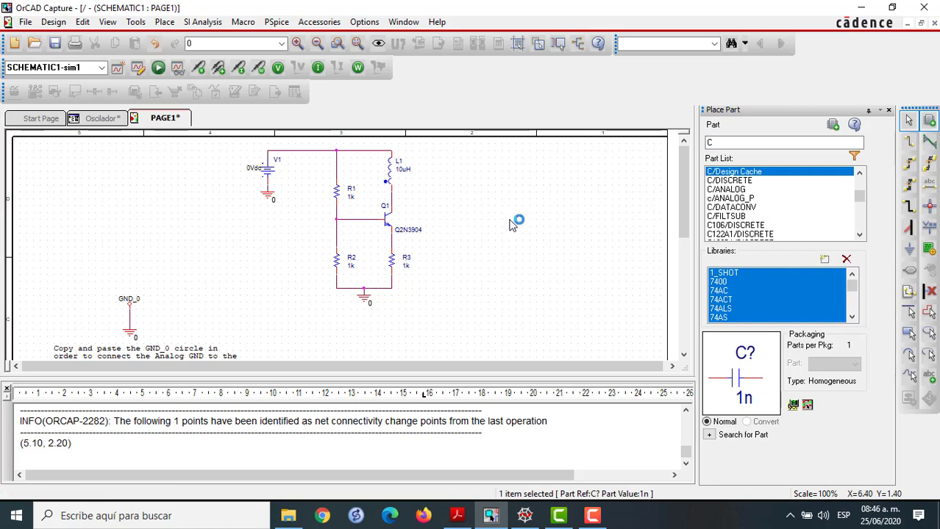
left_click(724, 190)
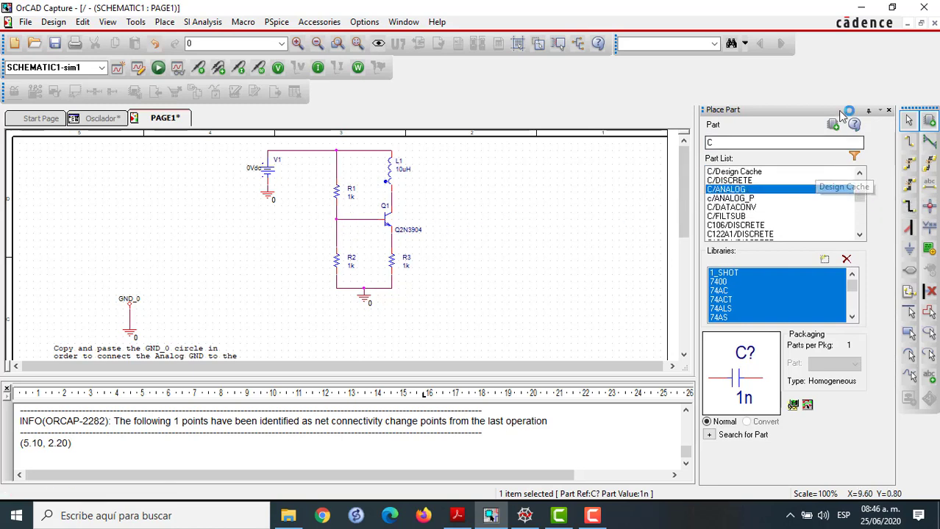
left_click(297, 218)
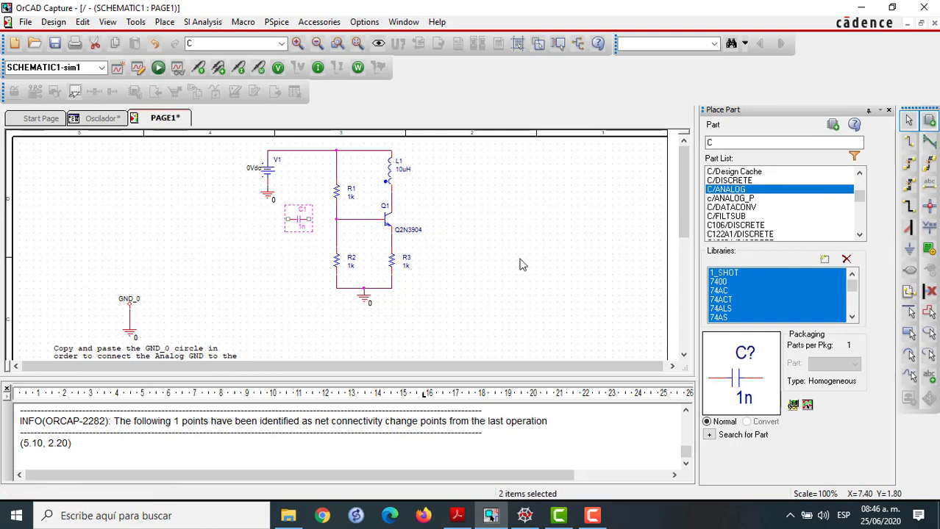
key("Escape")
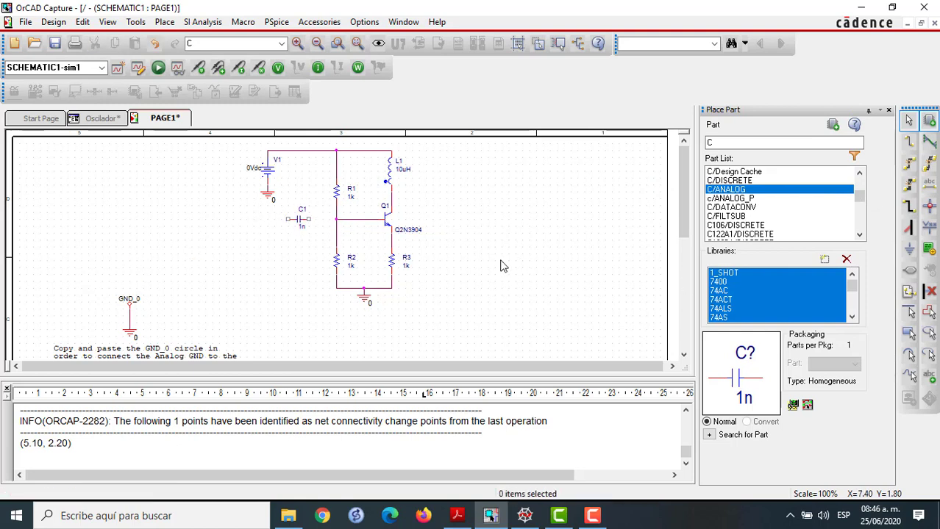
- Wire the input capacitor's right terminal to the base node between the two divider resistors
key("w")
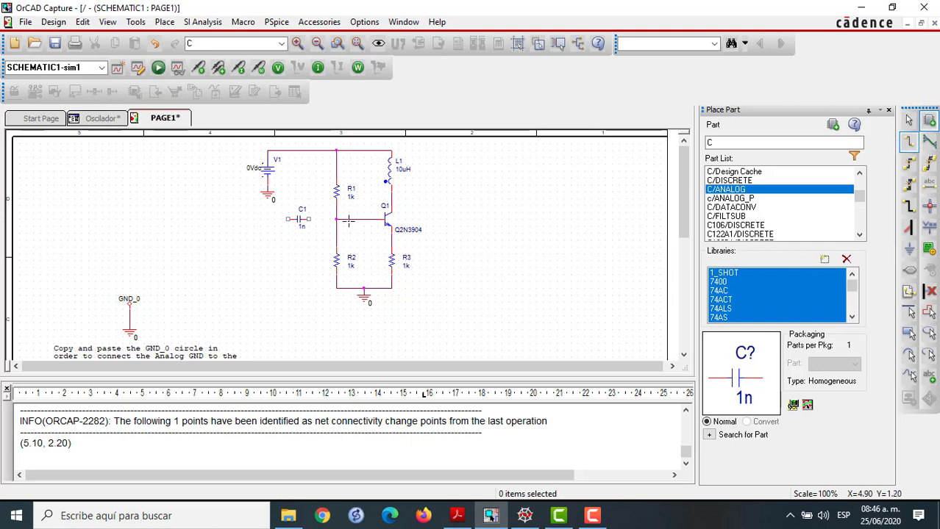
left_click(308, 218)
left_click(336, 219)
key("Escape")
left_click(526, 225)
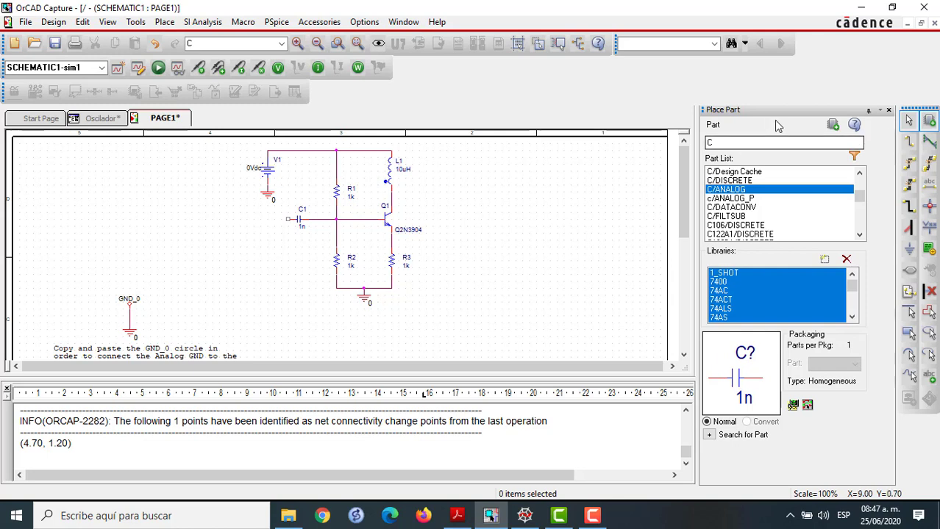
- Place two vertical C/ANALOG capacitors, one above the other, to the right of the transistor and shift both slightly down
left_click(834, 126)
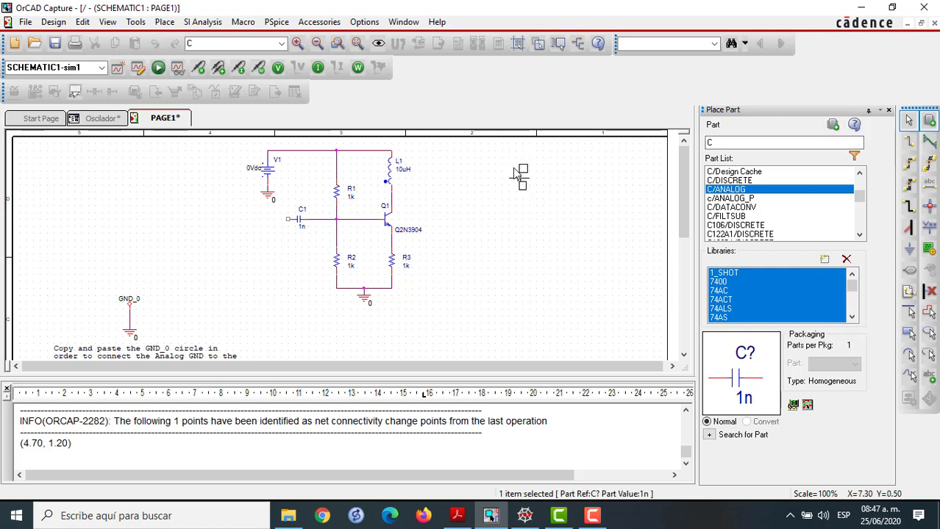
left_click(458, 196)
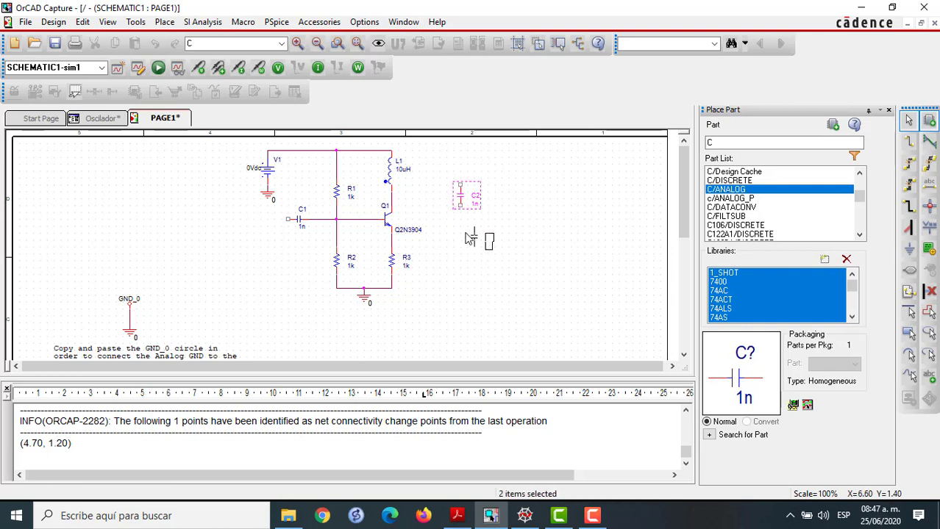
left_click(458, 231)
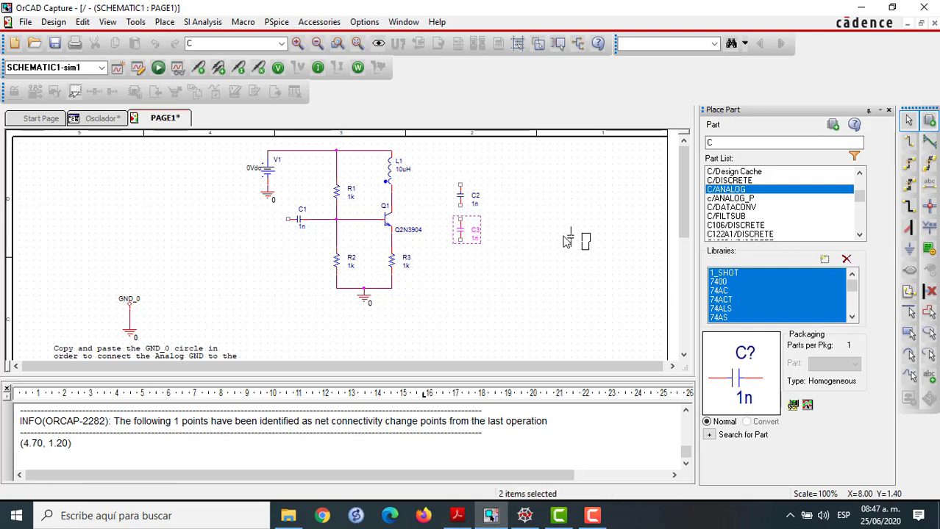
key("Escape")
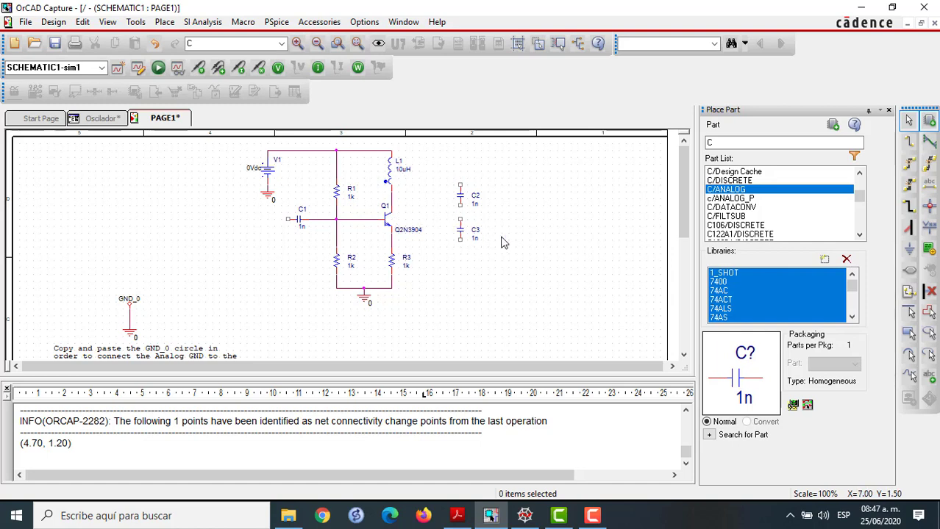
left_click_drag(493, 251, 462, 217)
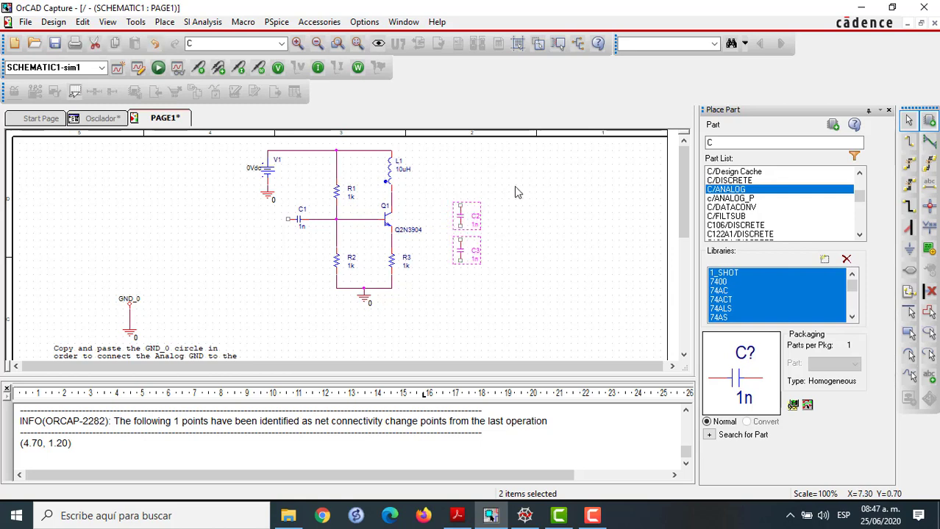
left_click(514, 186)
- Wire the upper right-hand capacitor's top terminal to the collector node between the inductor and the transistor
key("w")
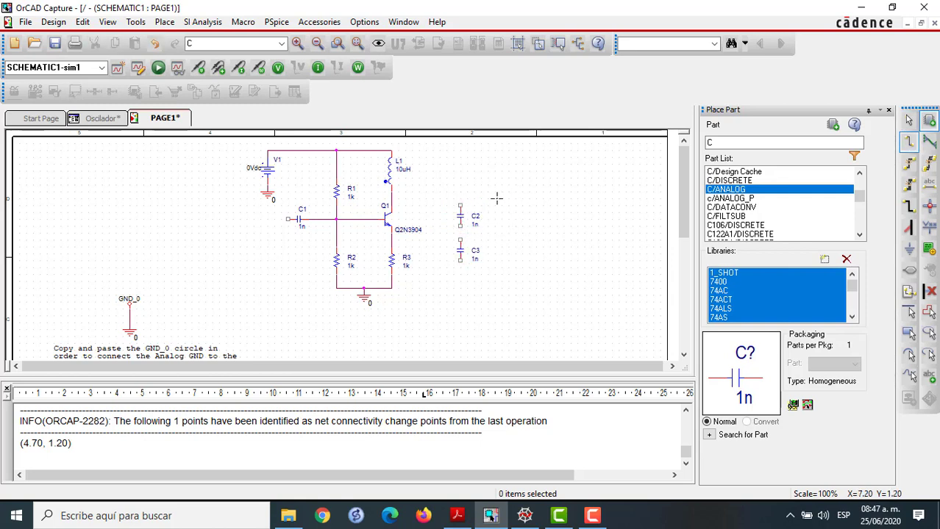
left_click(460, 204)
left_click(391, 198)
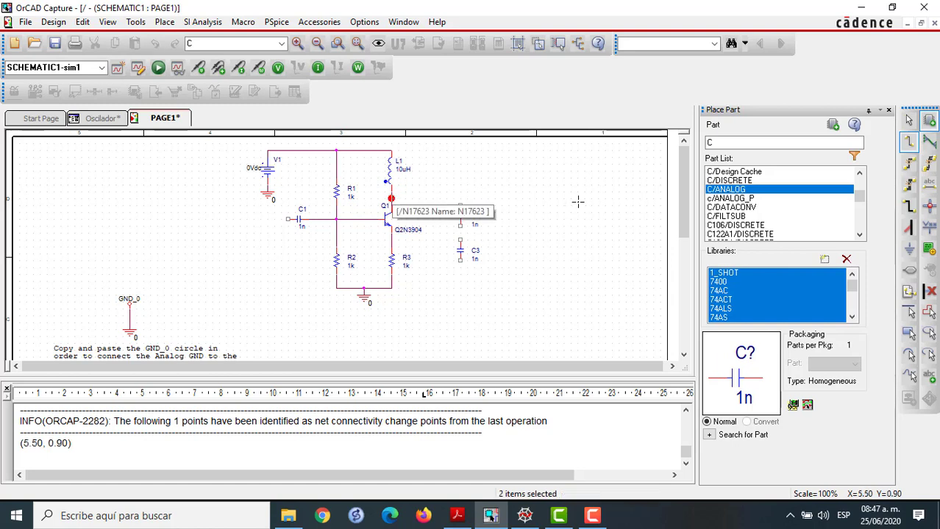
key("Escape")
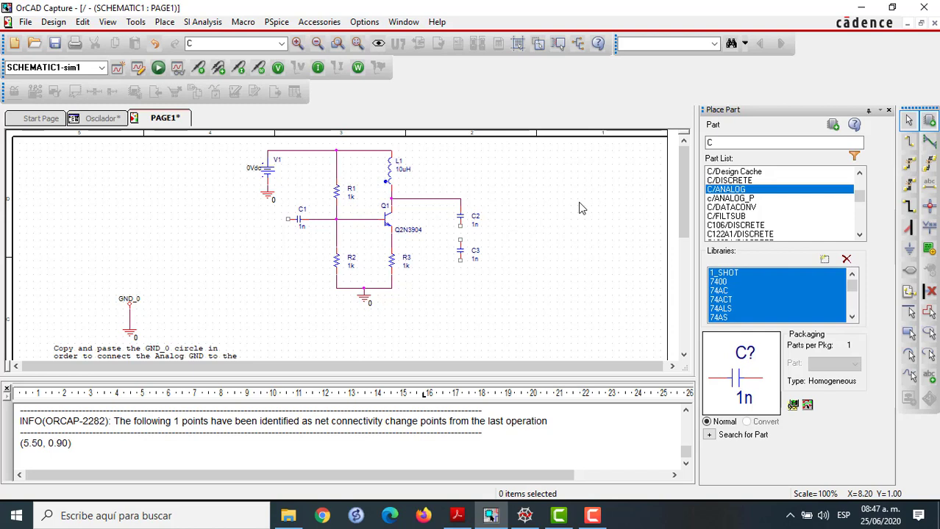
- Wire the upper capacitor's bottom terminal to the lower capacitor's top terminal, joining them in series
key("w")
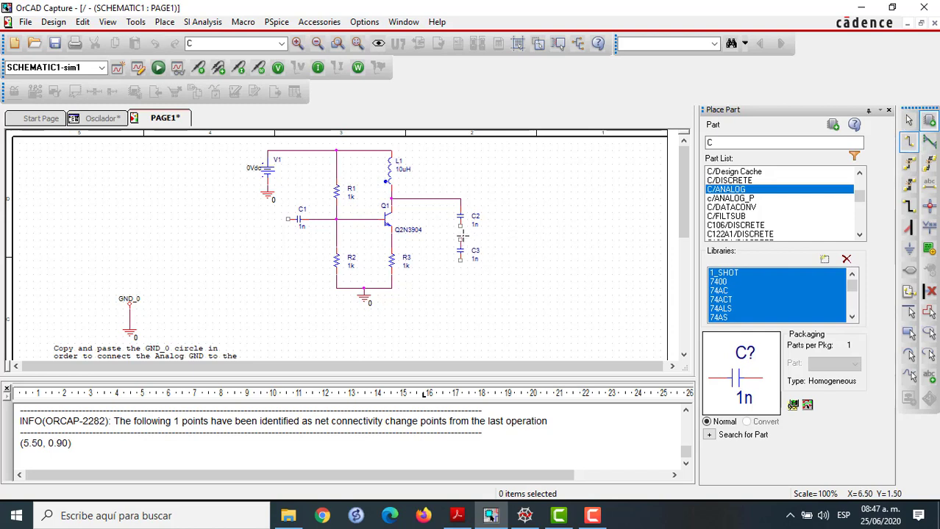
left_click(460, 227)
left_click(460, 239)
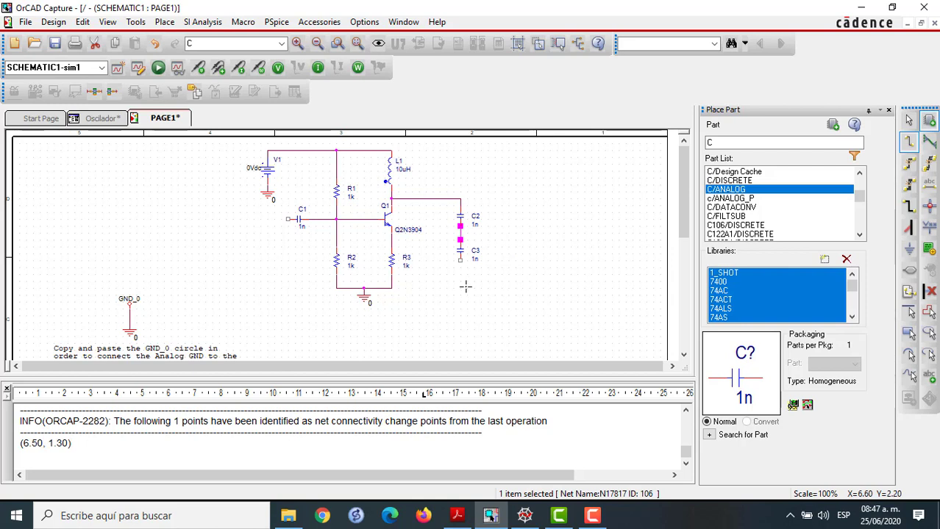
key("Escape")
left_click(465, 287)
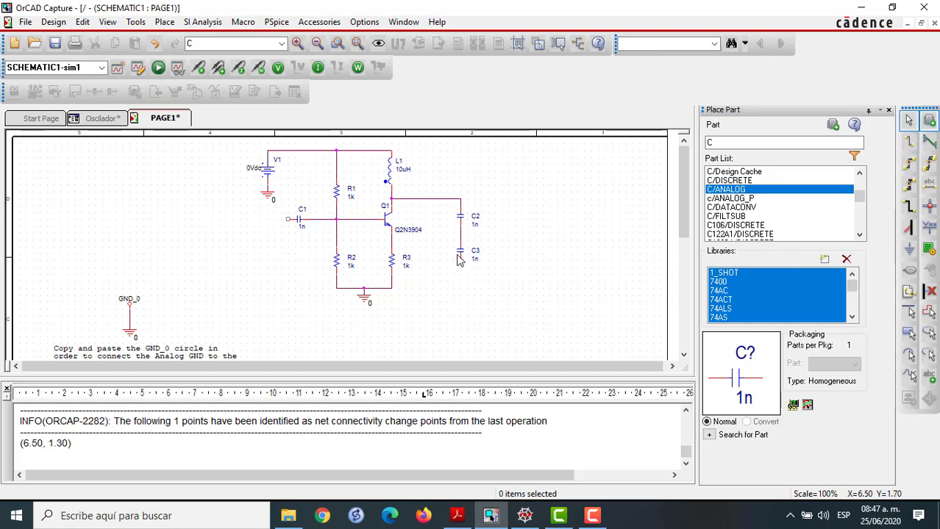
- Move the lower series capacitor down to lengthen the wire between the two capacitors
left_click(462, 255)
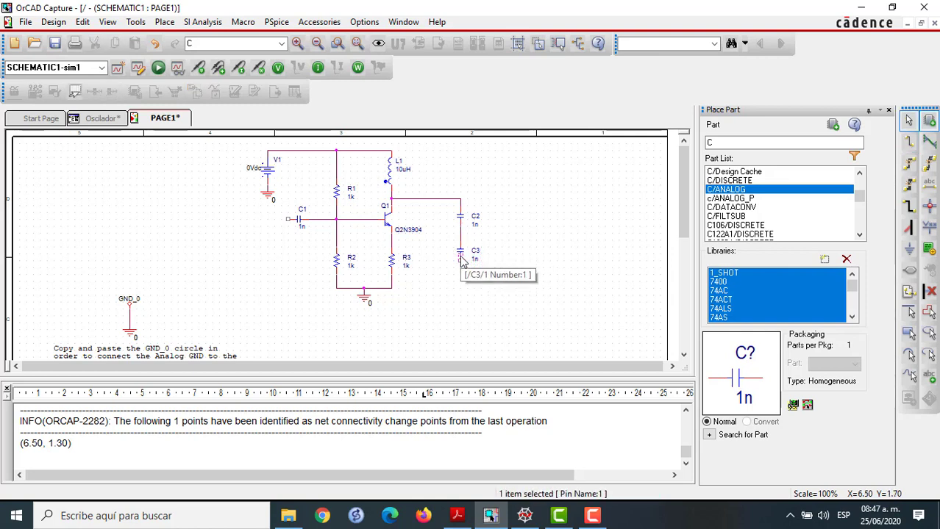
left_click(493, 277)
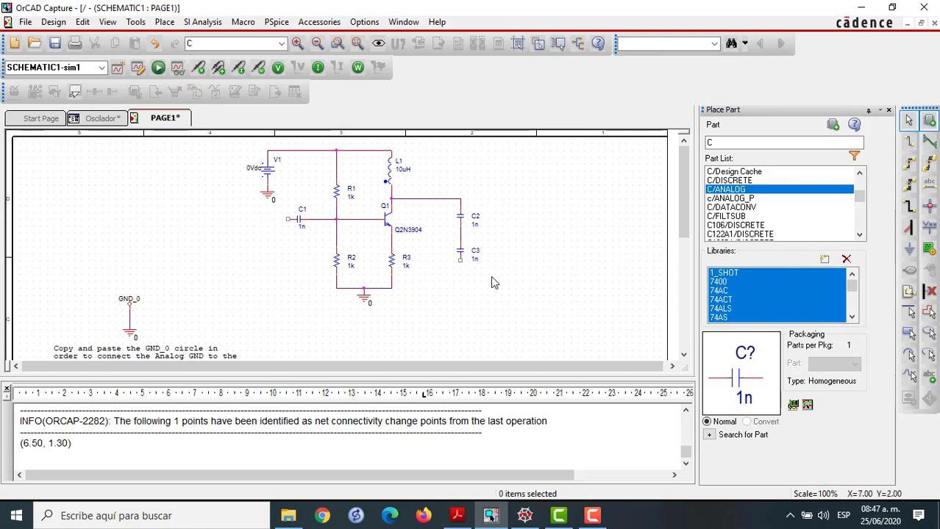
left_click(459, 255)
left_click_drag(459, 254, 459, 272)
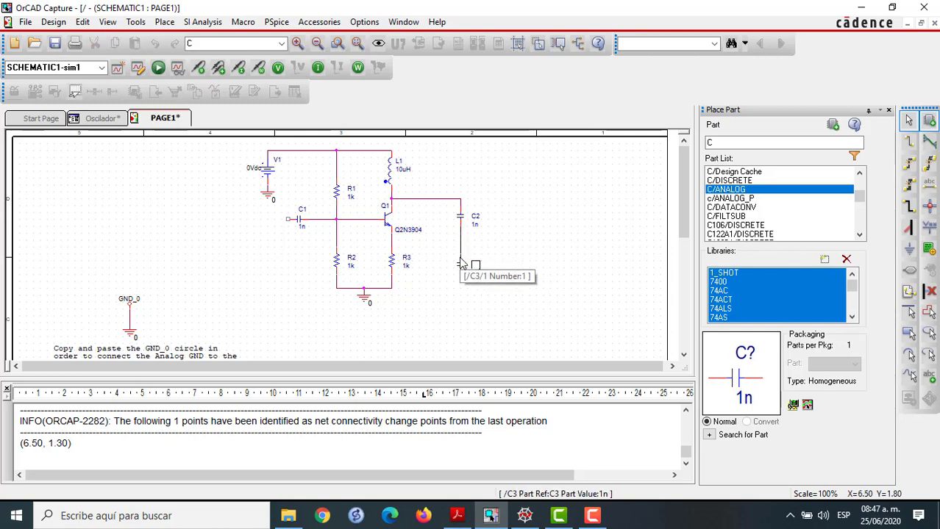
left_click(526, 283)
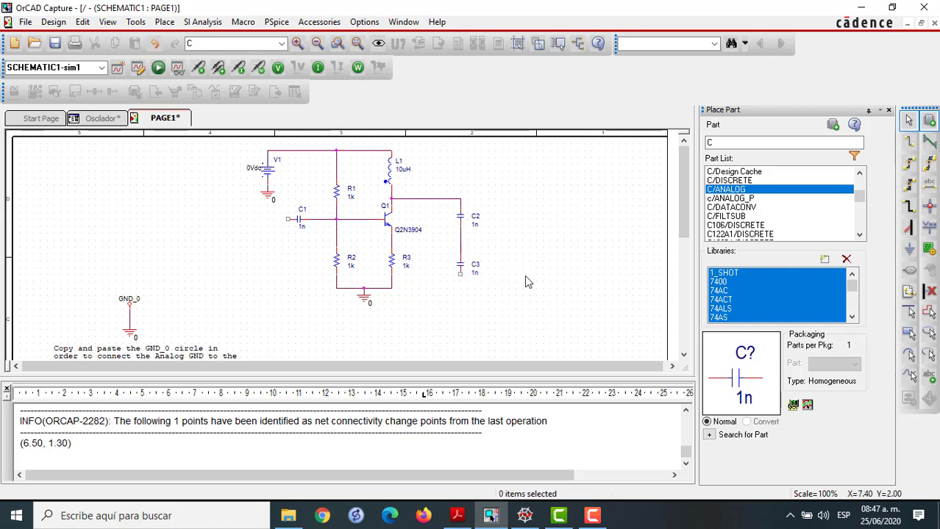
- Route a feedback wire from the lower series capacitor's bottom terminal beneath the circuit to the base capacitor's free left terminal
key("w")
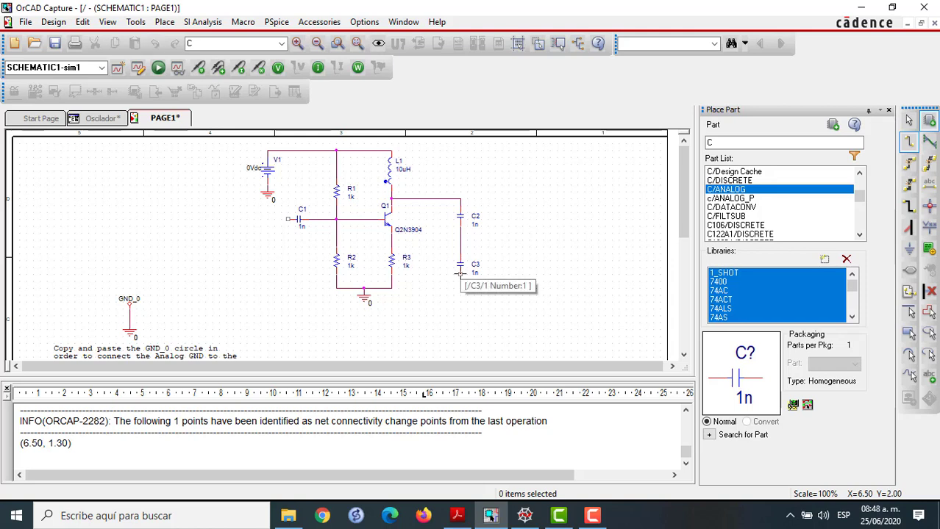
left_click(460, 273)
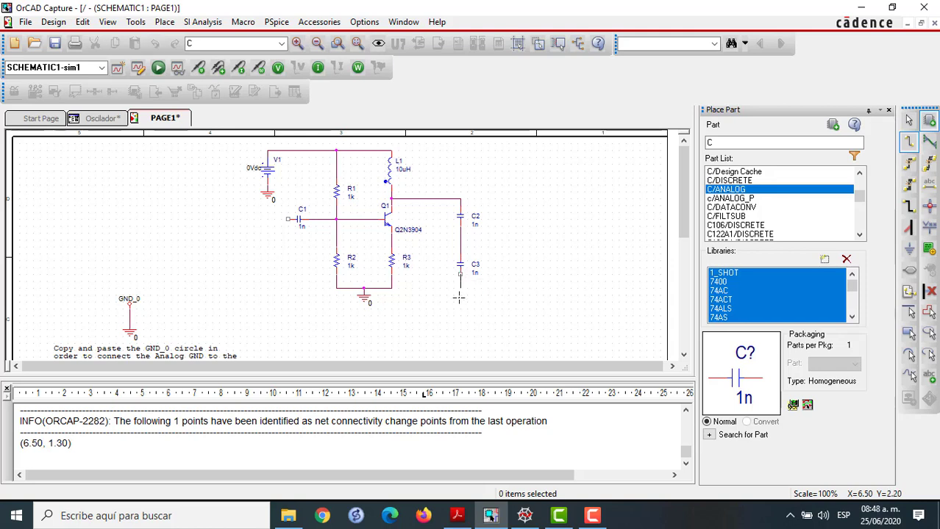
left_click(254, 315)
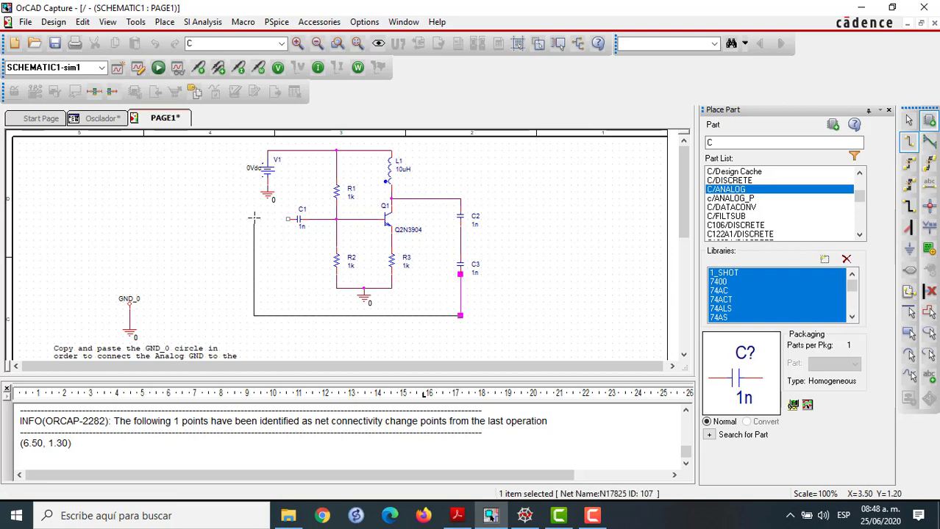
left_click(286, 218)
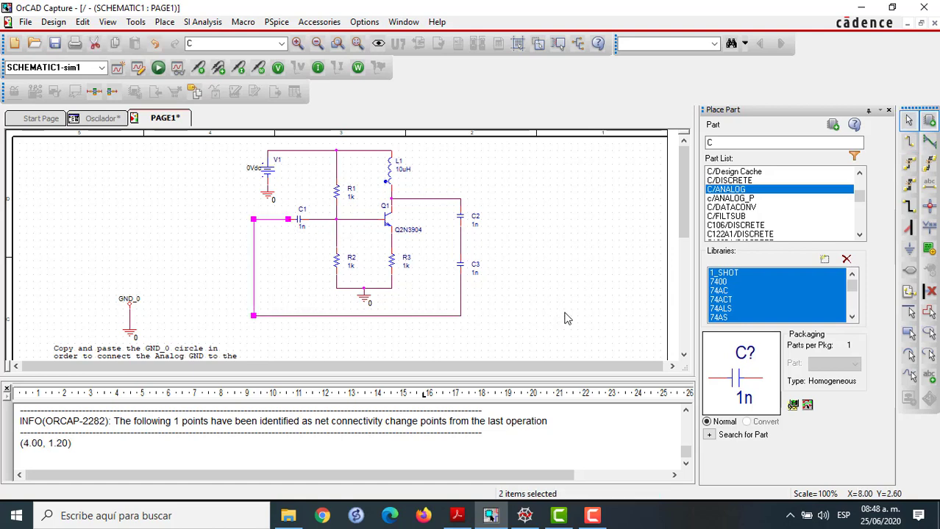
key("Escape")
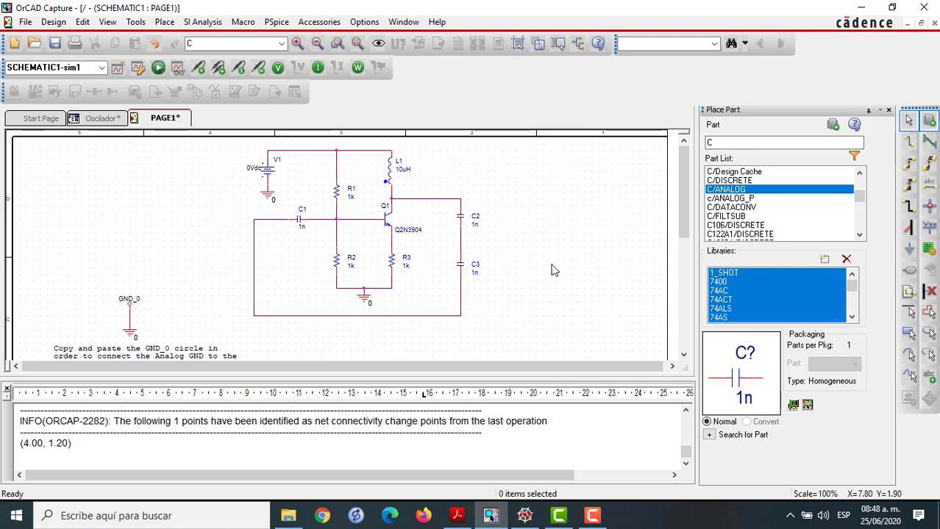
- Place a 0/CAPSYM ground symbol between the emitter resistor and the series capacitors, just left of the wire joining the capacitors
key("g")
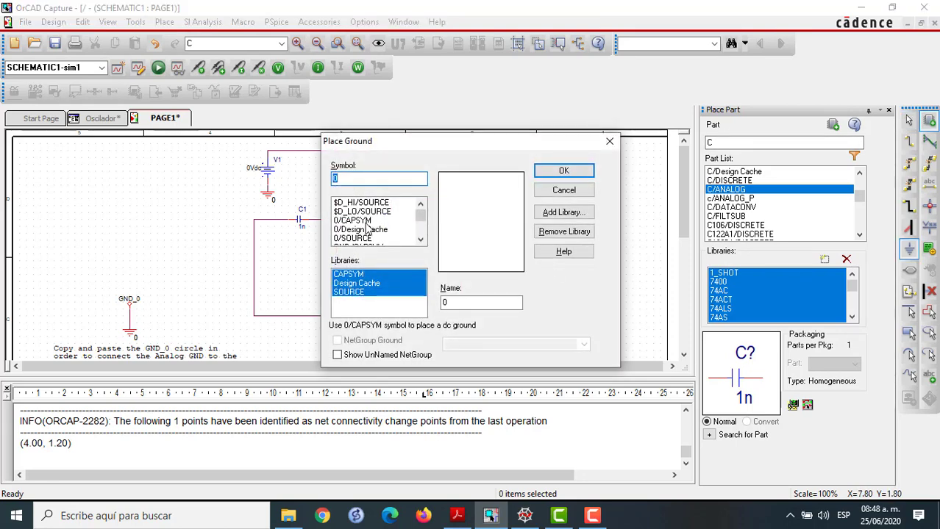
left_click(366, 222)
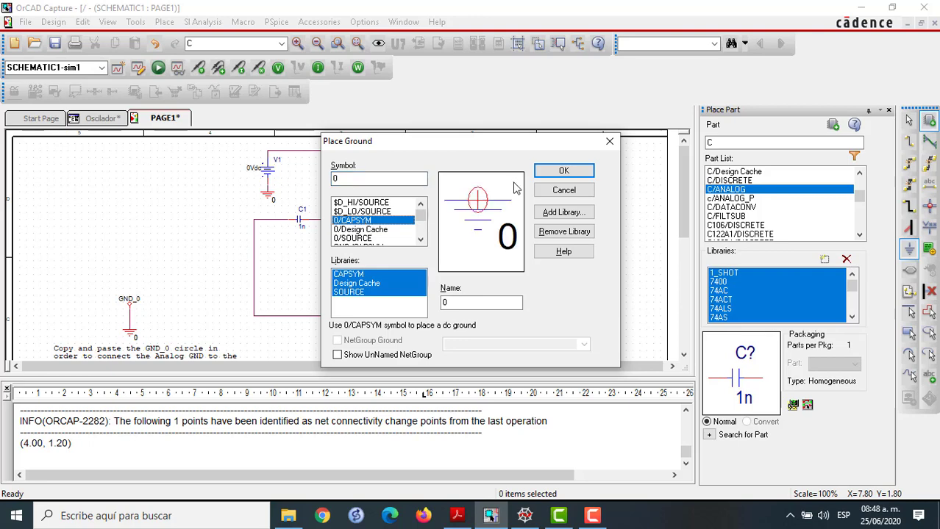
left_click(563, 171)
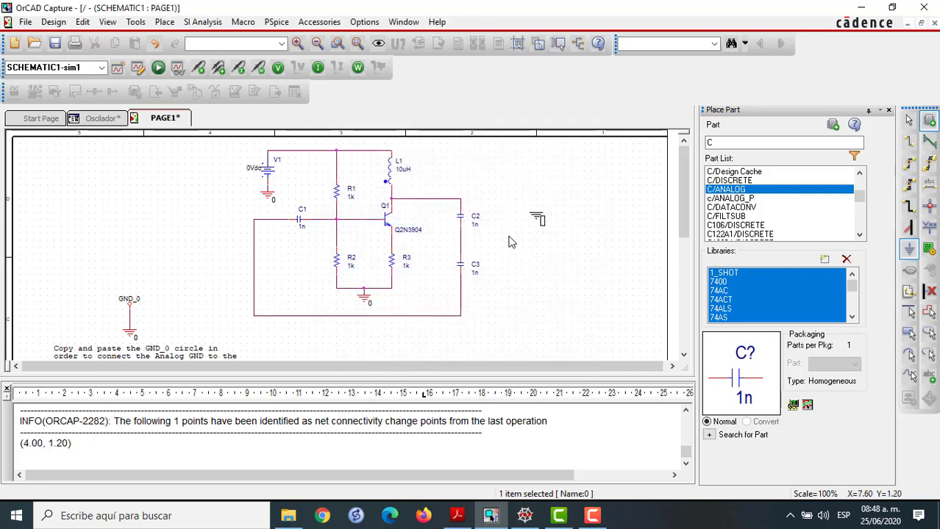
left_click(441, 255)
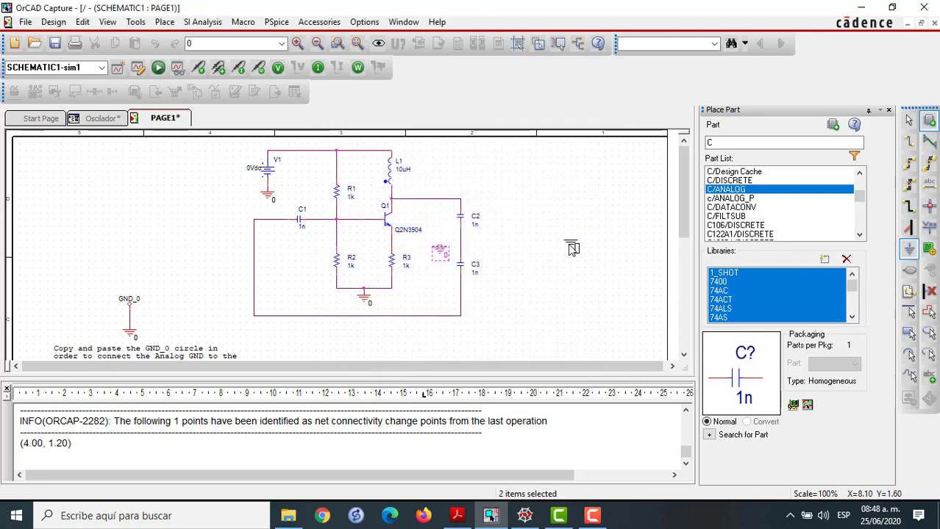
key("Escape")
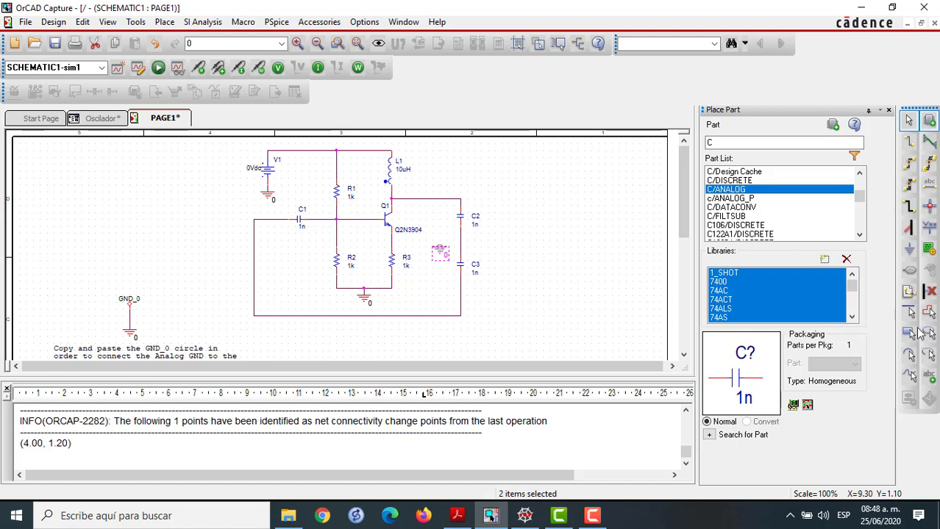
left_click(557, 270)
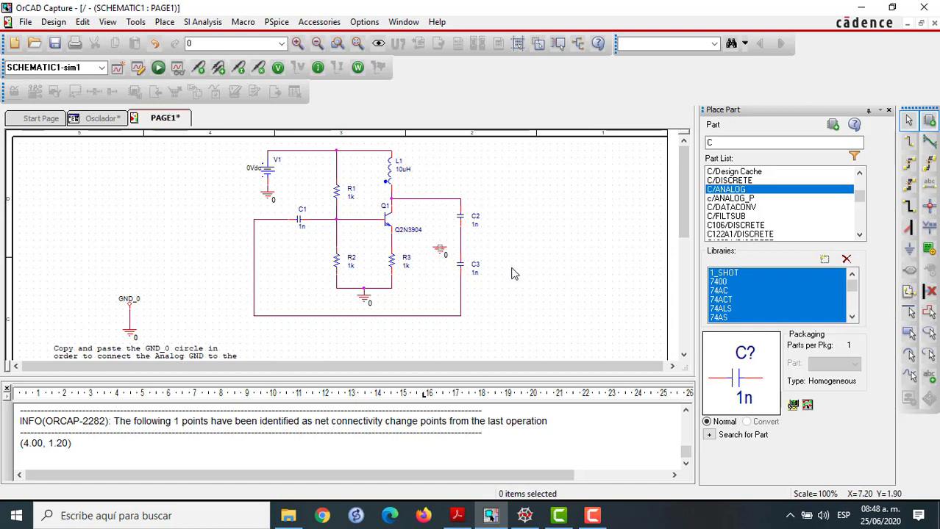
- Wire the ground symbol beside the series capacitors to the junction between C2 and C3
key("w")
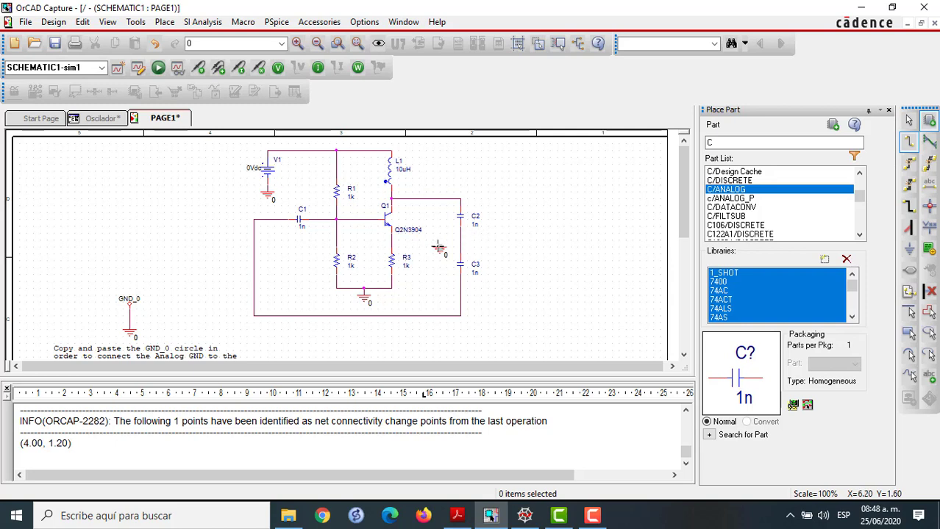
left_click(440, 247)
left_click(461, 234)
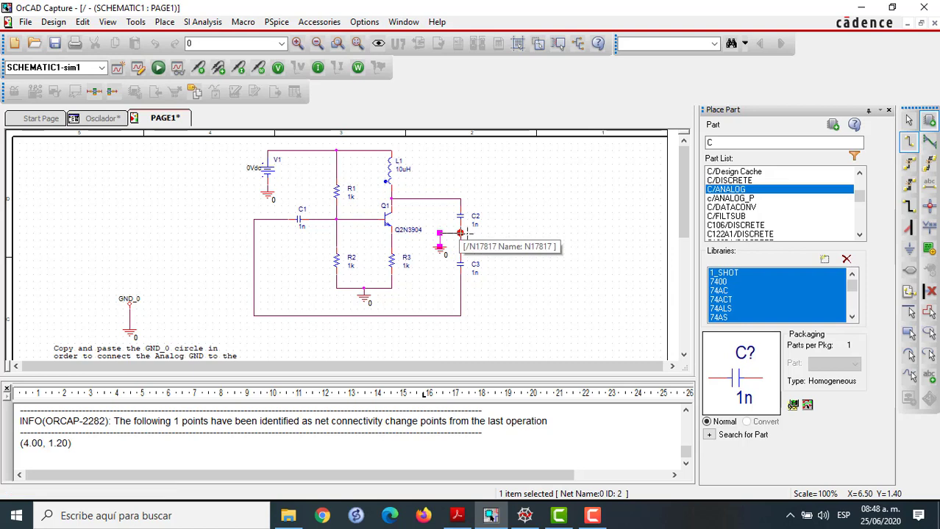
key("Escape")
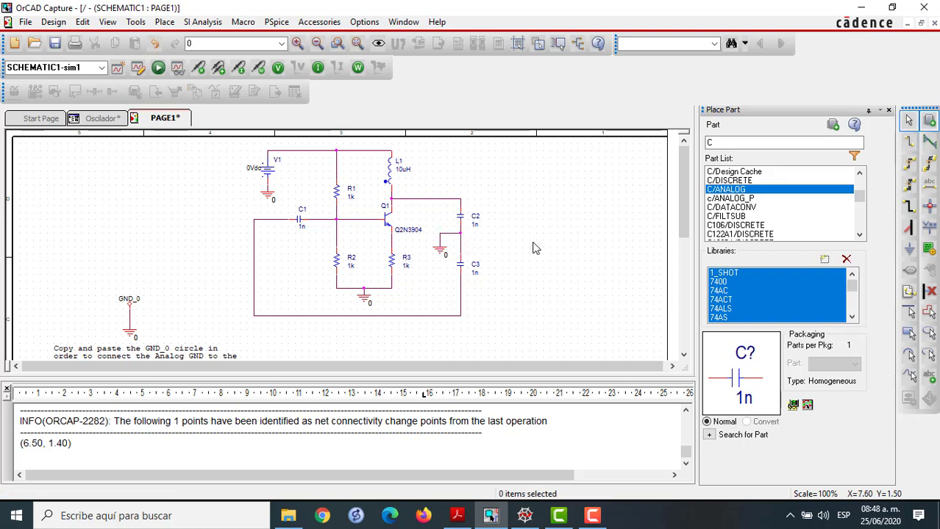
- Place an inductor L from the Design Cache, rotated vertically, to the right of series capacitors C2 and C3
left_click(755, 147)
key("BackSpace")
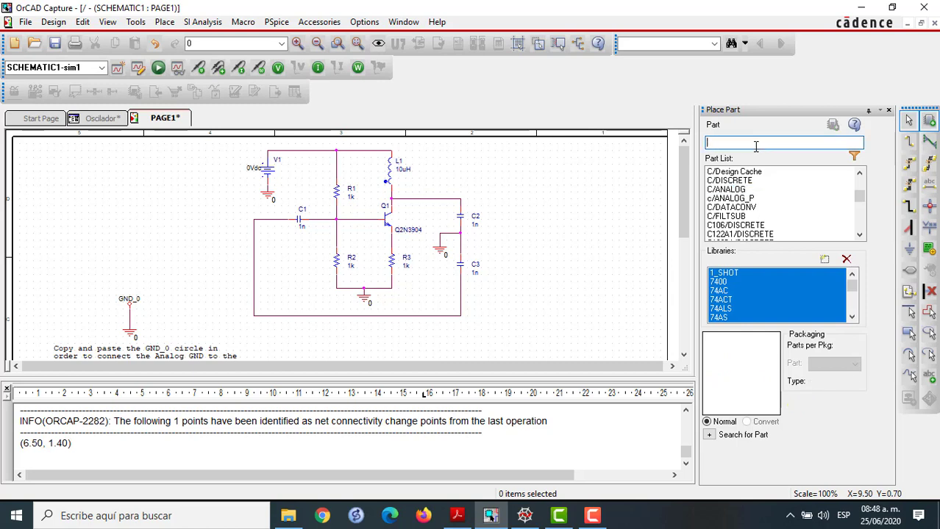
type("L")
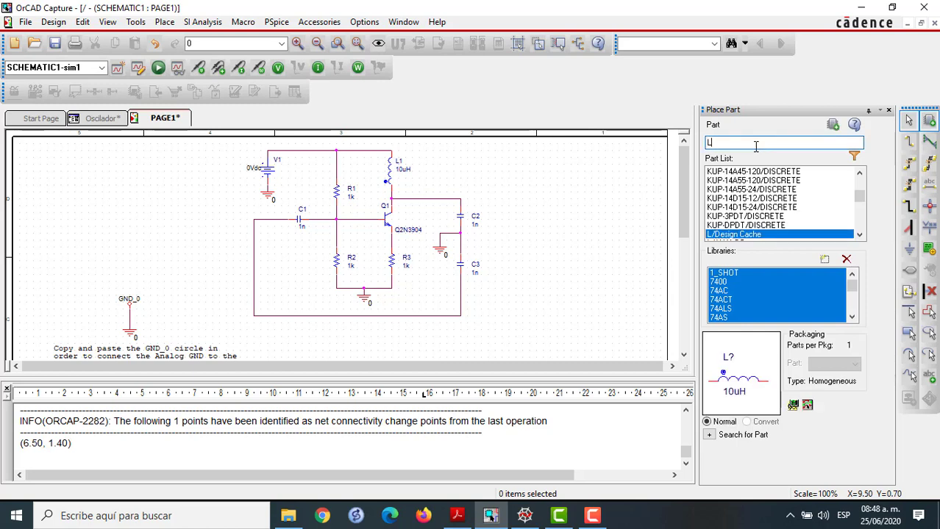
left_click(833, 124)
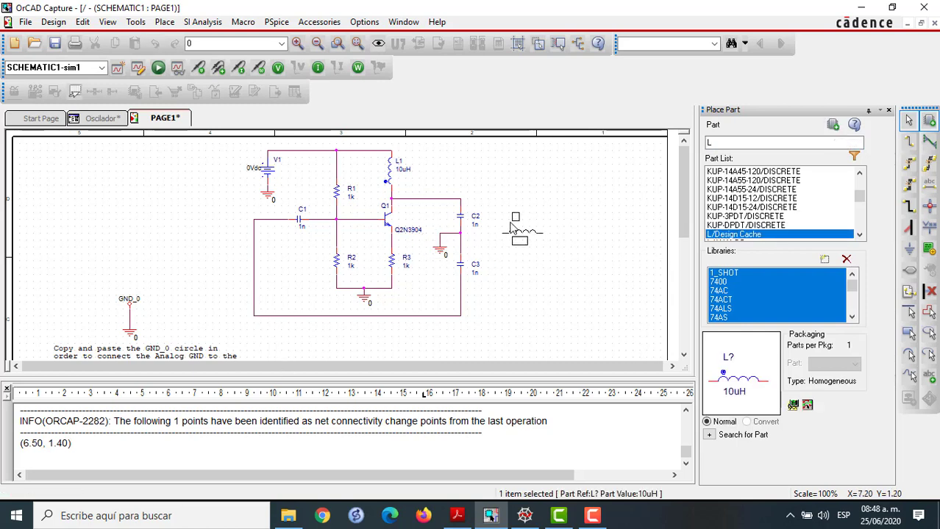
key("r")
key("Escape")
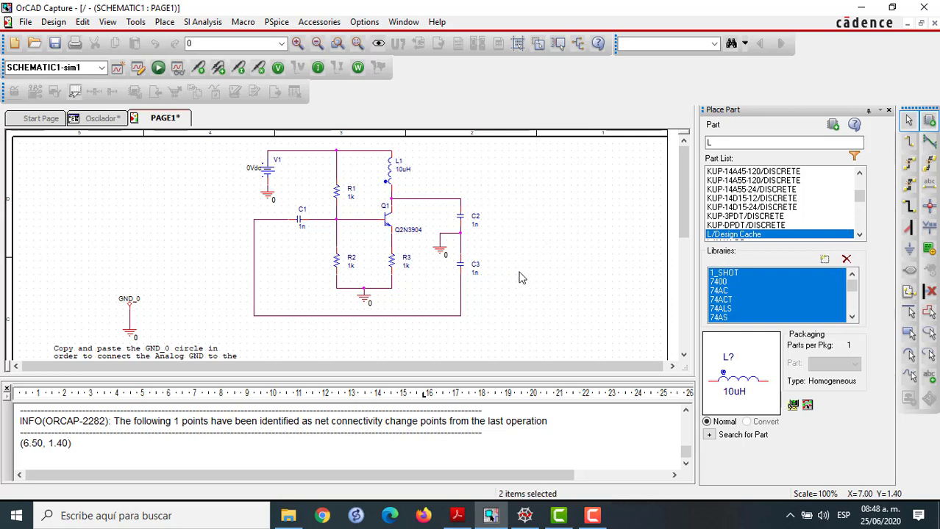
left_click(536, 280)
key("Escape")
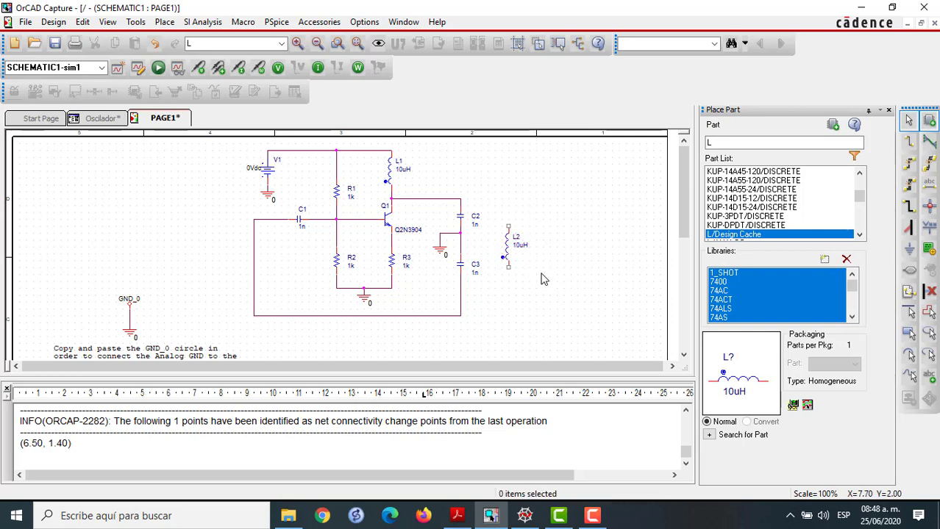
- Wire the new inductor in parallel with the series capacitors, its top to the collector wire and its bottom to the feedback wire
key("w")
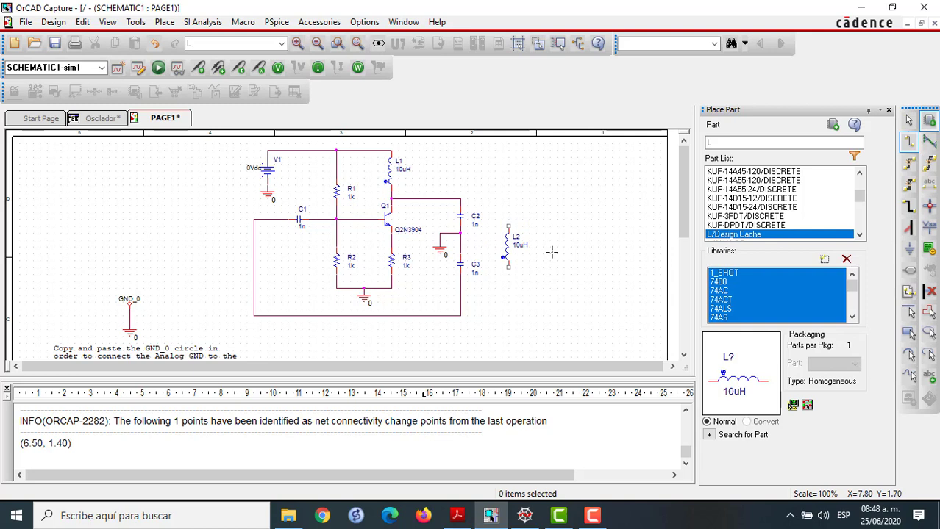
left_click(508, 223)
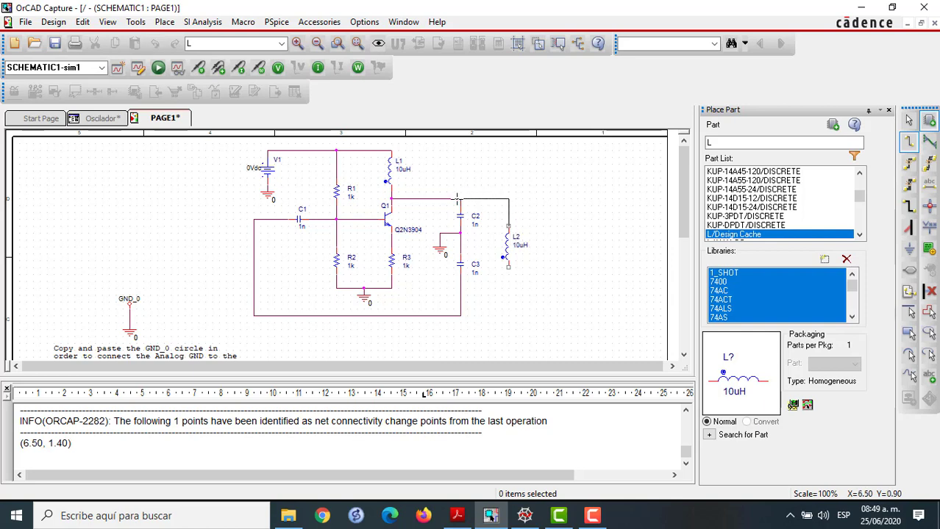
left_click(459, 198)
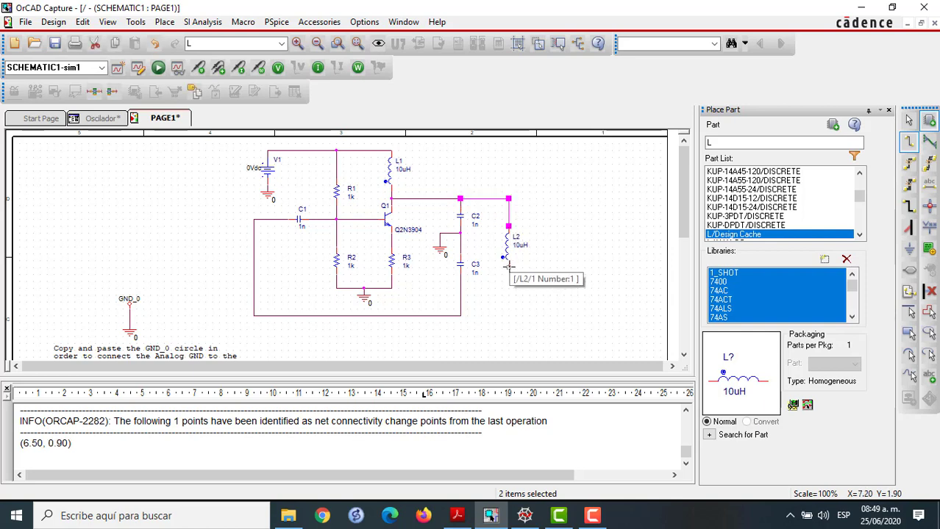
left_click(508, 266)
left_click(460, 316)
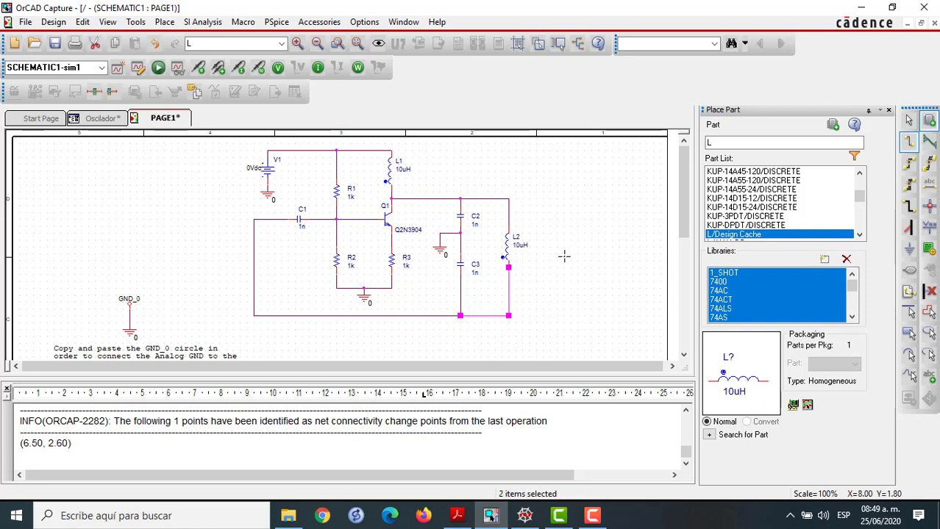
key("Escape")
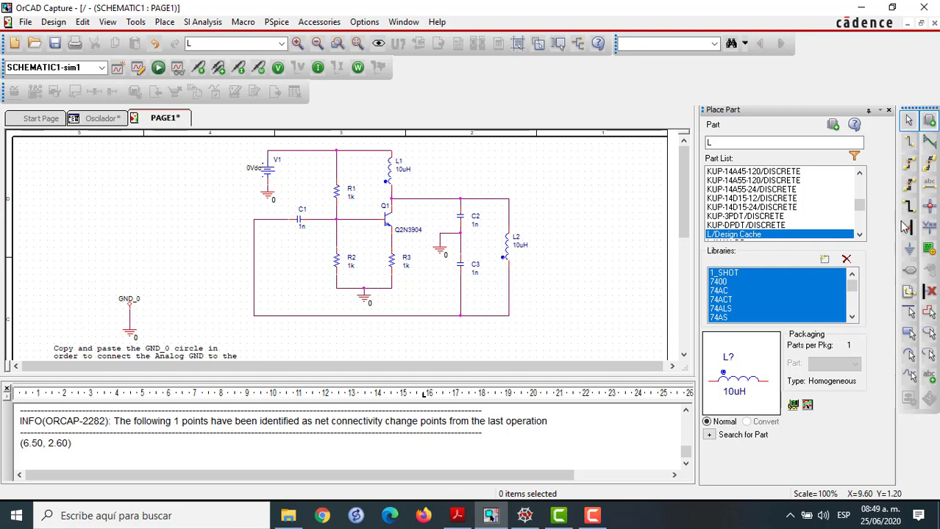
- Place a PORTLEFT-L hierarchical port from the Design Cache to the right of the collector wire, level with its corner above L2
left_click(910, 270)
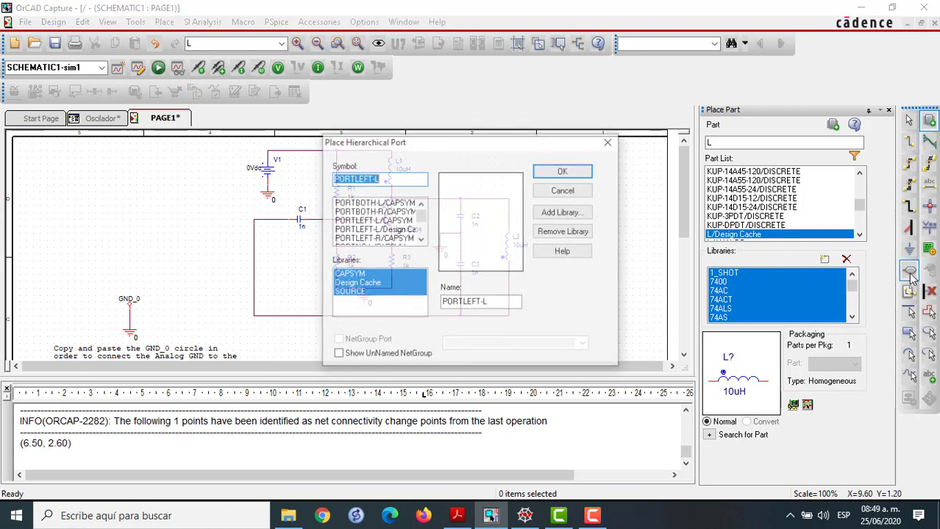
left_click(379, 229)
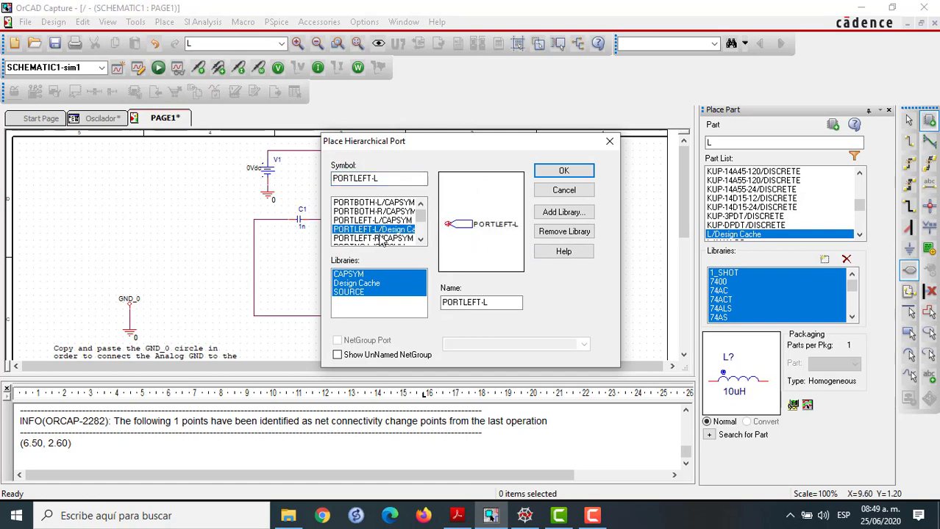
left_click(581, 175)
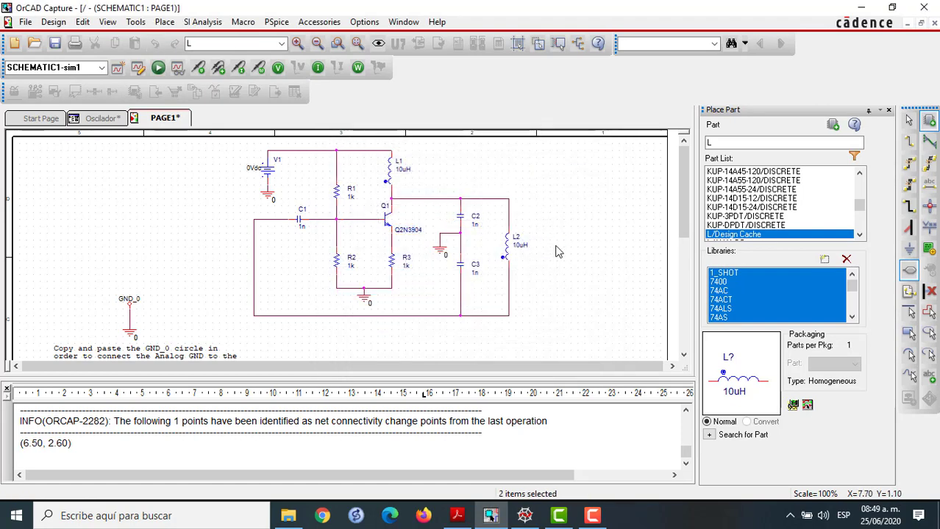
left_click(528, 199)
left_click(558, 252)
- Wire the hierarchical port to the corner of the collector wire above inductor L2
key("w")
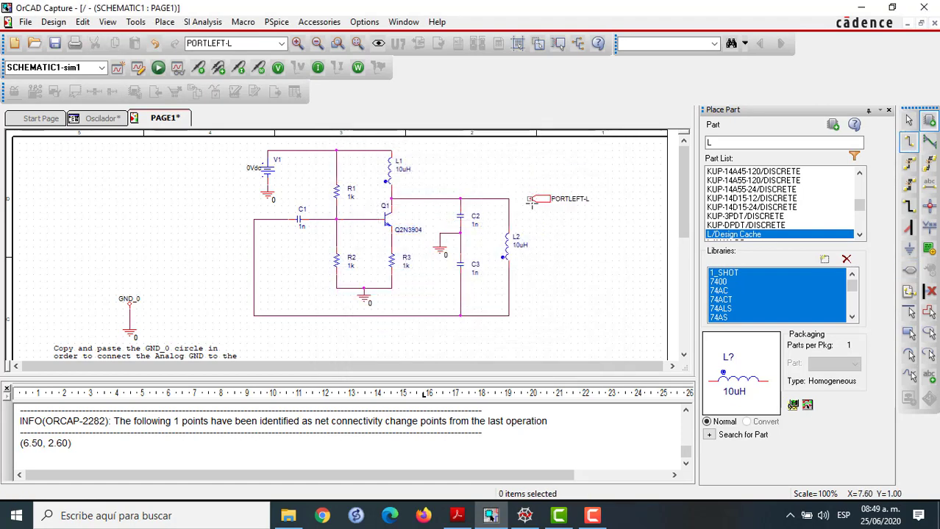
left_click(530, 199)
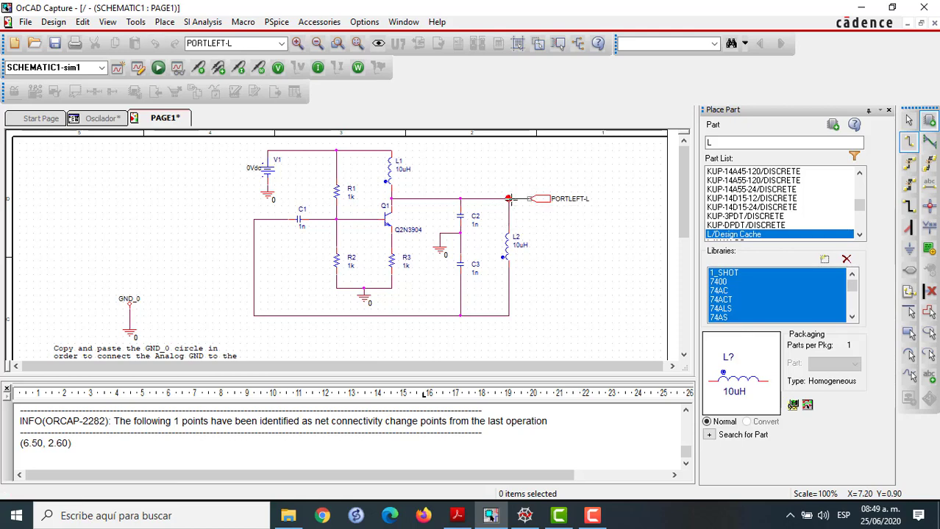
left_click(510, 199)
key("Escape")
- Rename the hierarchical port as Vout
double_click(569, 200)
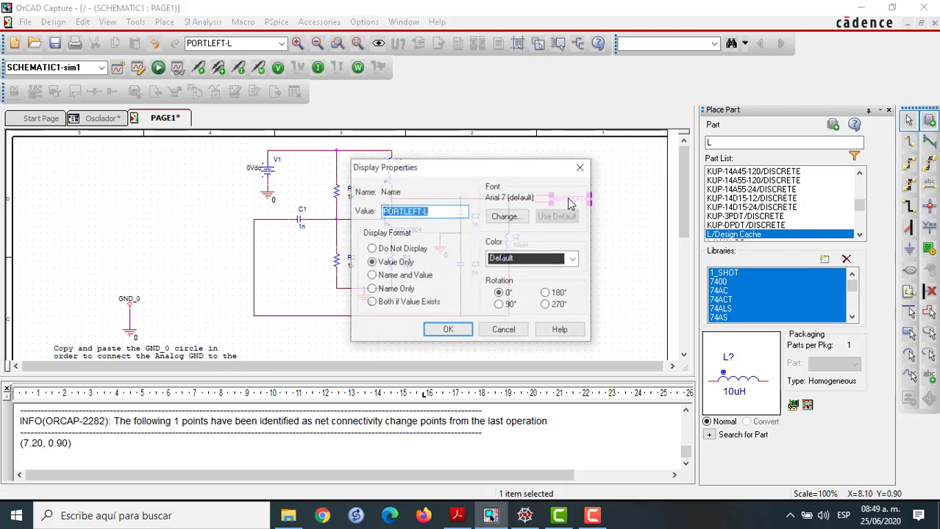
key("BackSpace")
type("Vo")
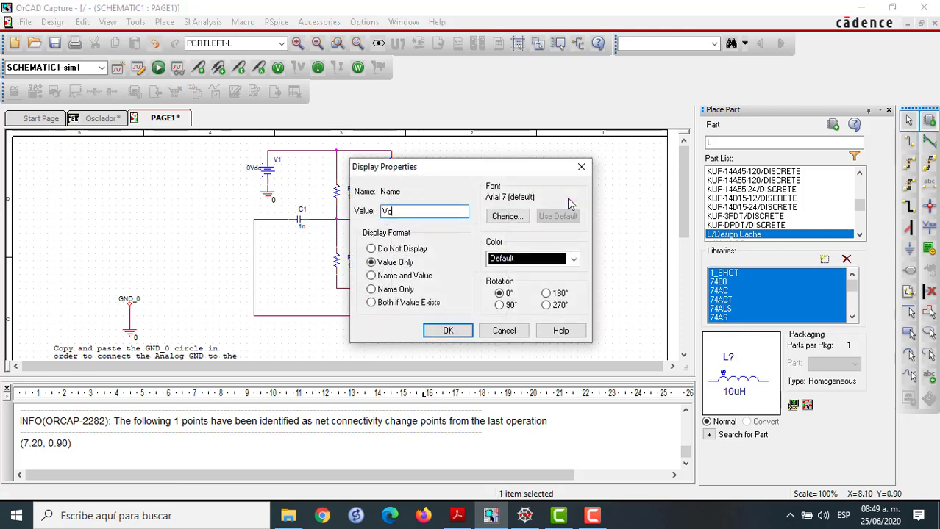
type("ut")
left_click(448, 330)
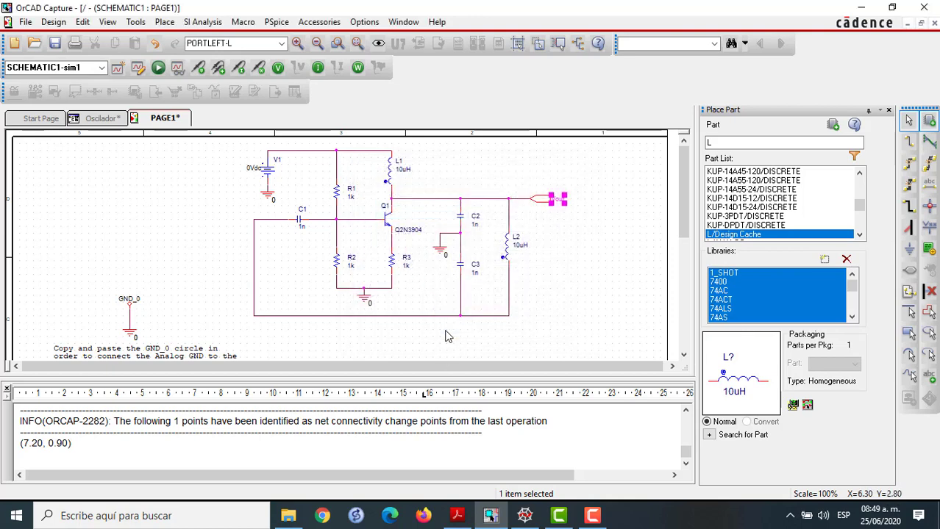
left_click(584, 271)
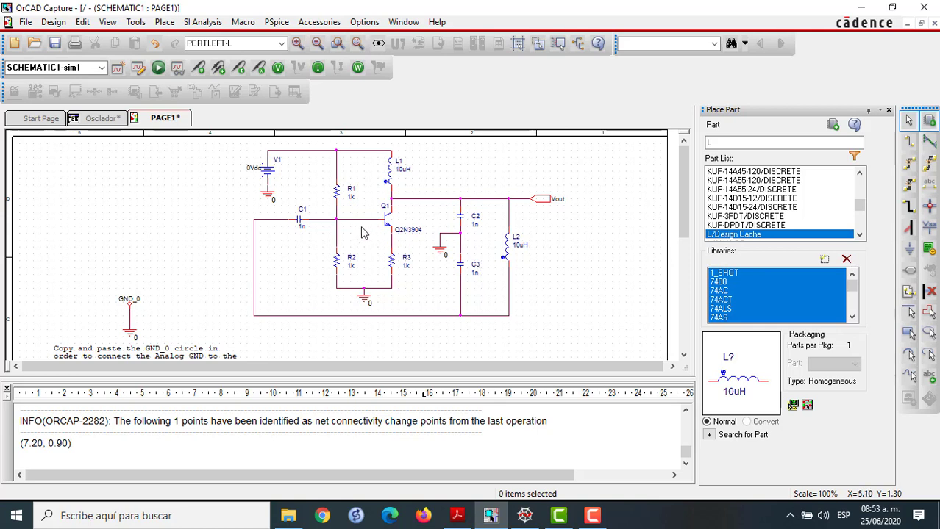
- Set the DC value of voltage source V1 to 15Vdc
double_click(251, 169)
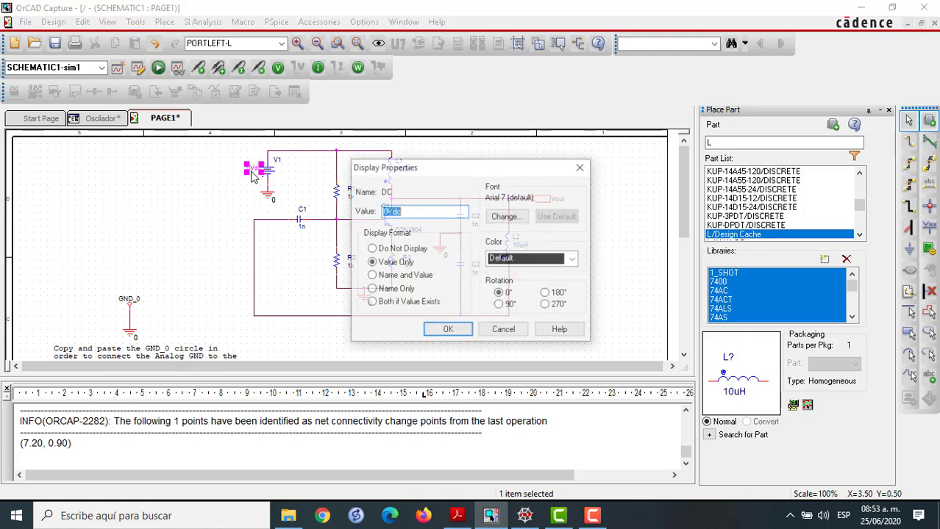
left_click(388, 211)
key("BackSpace")
type("15")
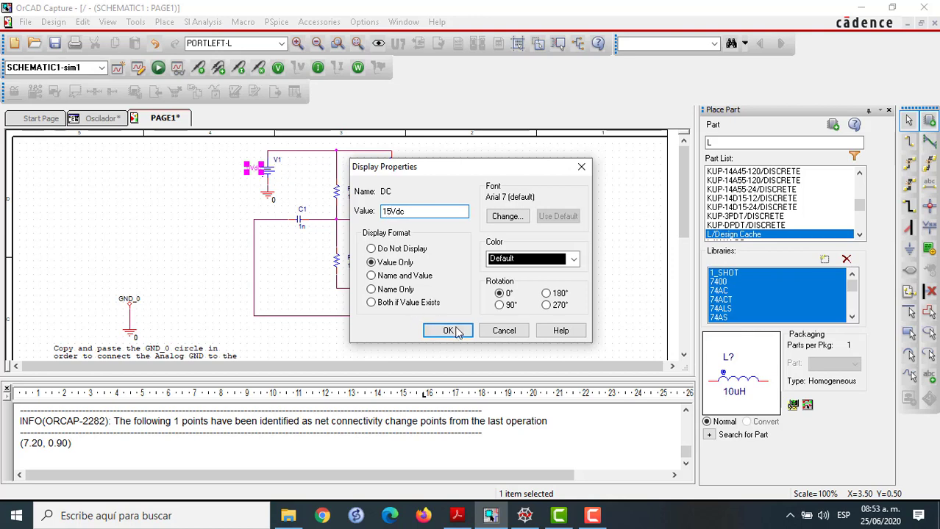
left_click(445, 330)
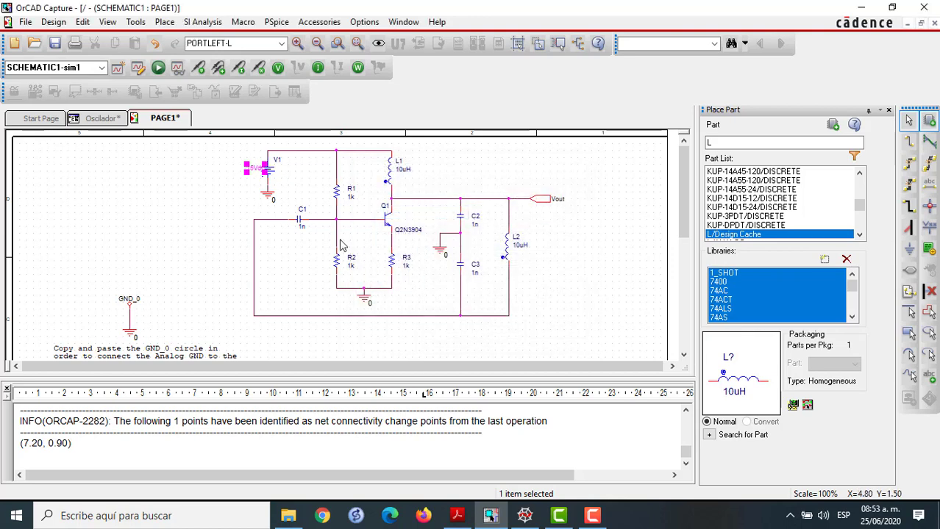
- Set the value of base coupling capacitor C1 to 10u
double_click(301, 226)
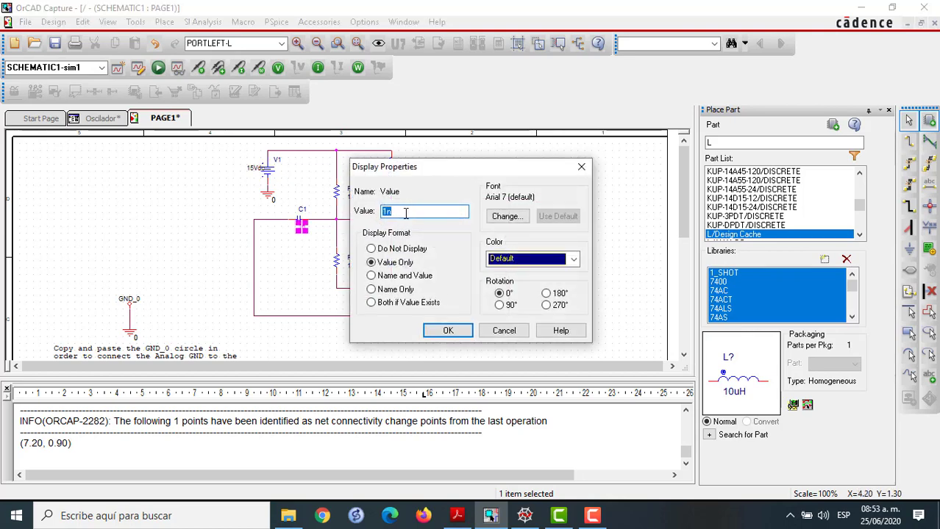
left_click(405, 211)
key("BackSpace")
type("0u")
key("Return")
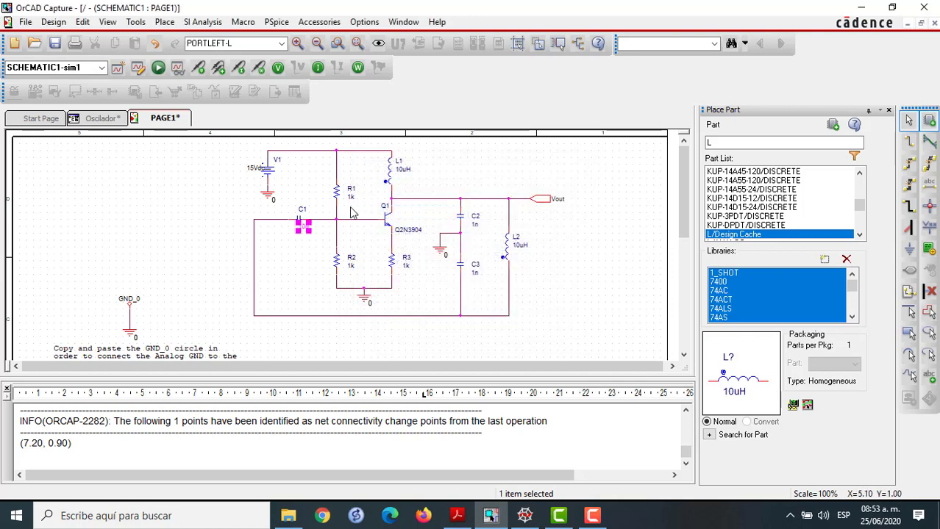
- Set the value of the upper base bias resistor R1 to 90k
double_click(351, 197)
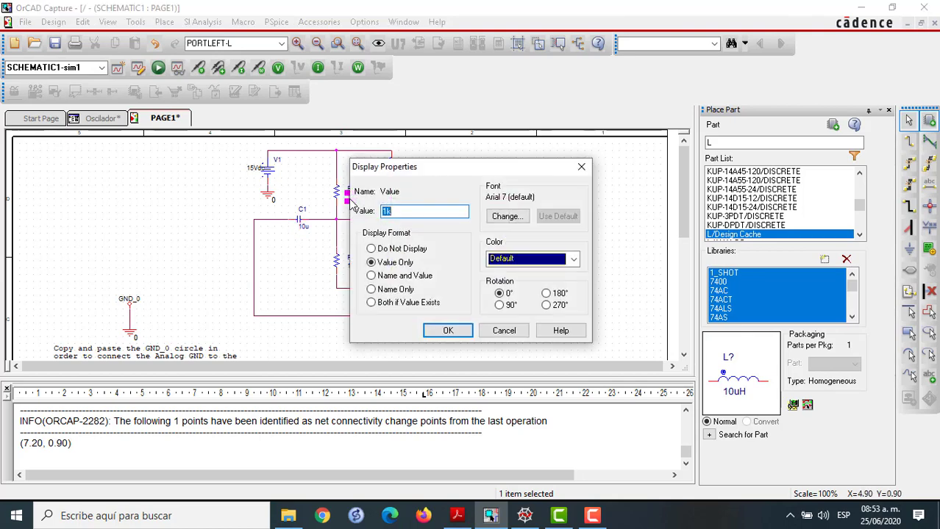
key("BackSpace")
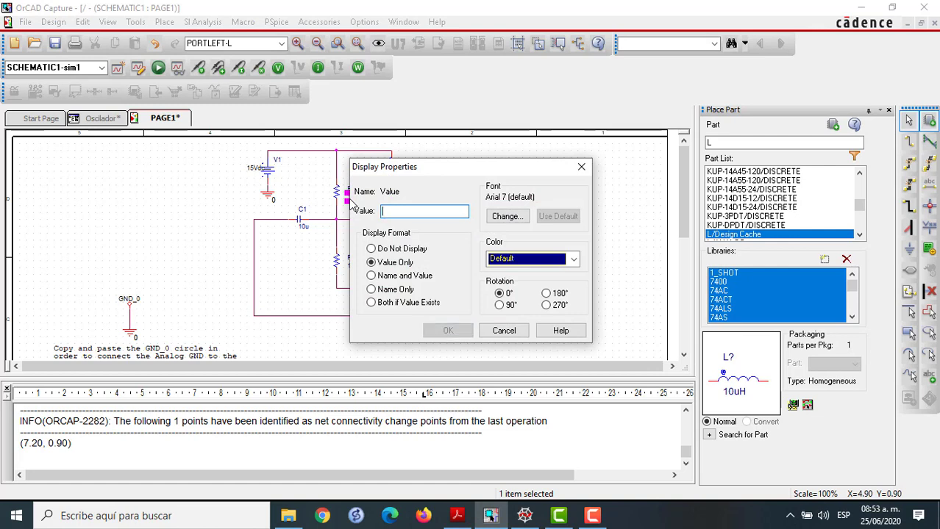
type("90k")
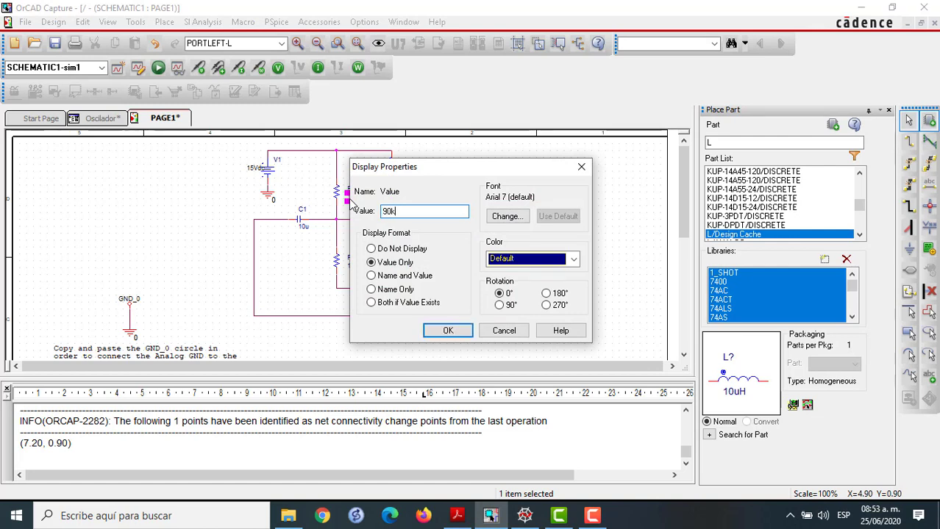
left_click(457, 332)
- Set the value of the lower base bias resistor R2 to 8.2k
double_click(351, 267)
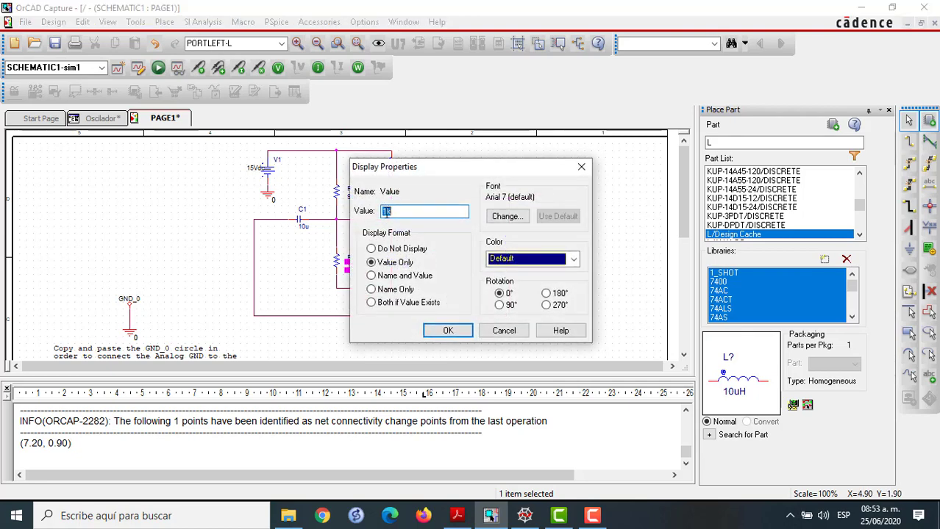
left_click(386, 212)
key("BackSpace")
type("8.2")
left_click(440, 331)
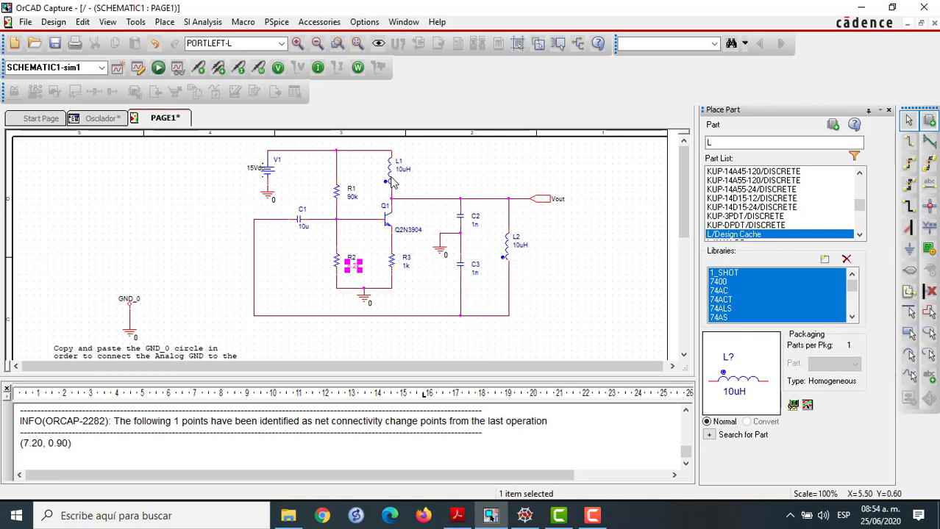
- Set the value of emitter resistor R3 to 220
double_click(406, 266)
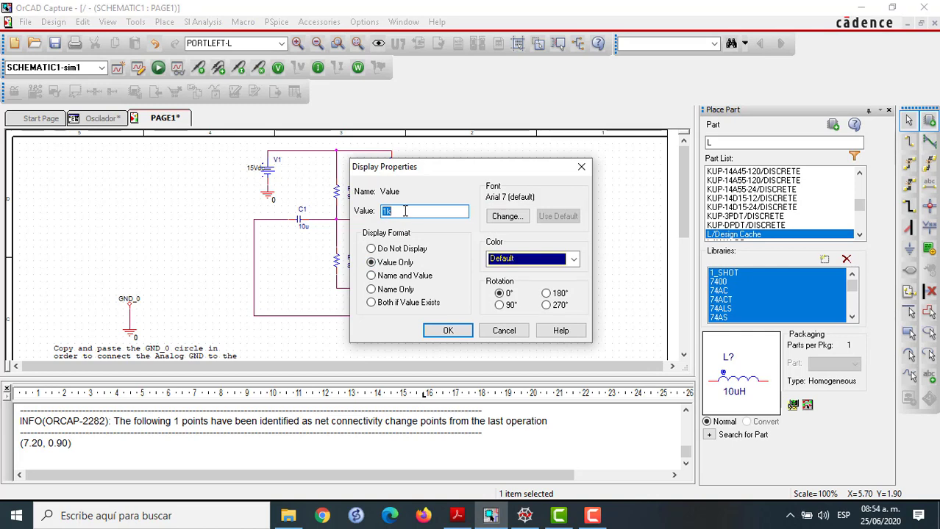
type("220")
left_click(448, 330)
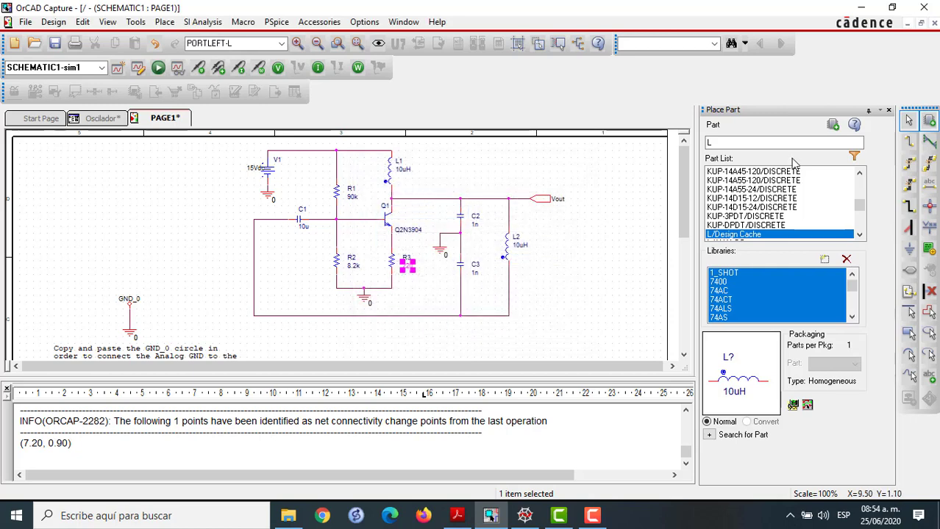
left_click(615, 239)
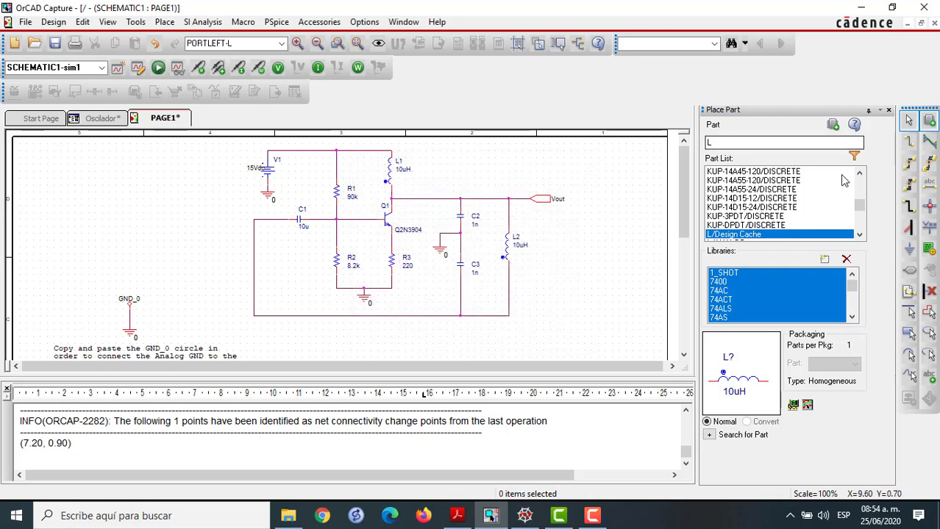
- Place a capacitor C from the Design Cache vertically between emitter resistor R3 and capacitor C3
left_click(722, 141)
key("BackSpace")
type("C")
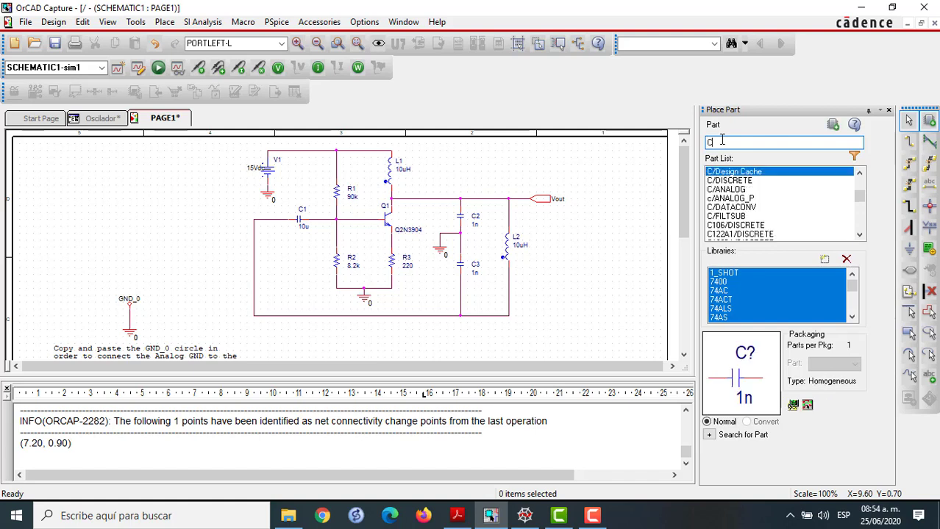
left_click(832, 125)
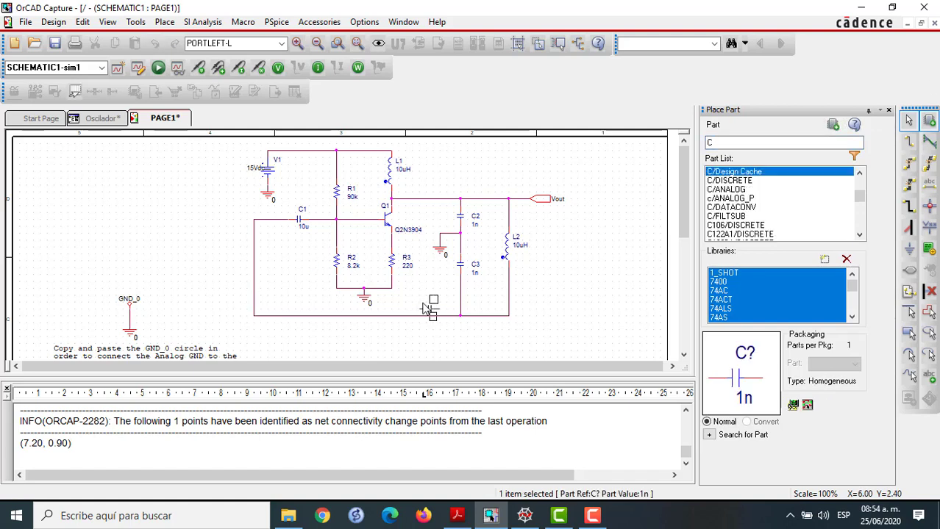
left_click(422, 265)
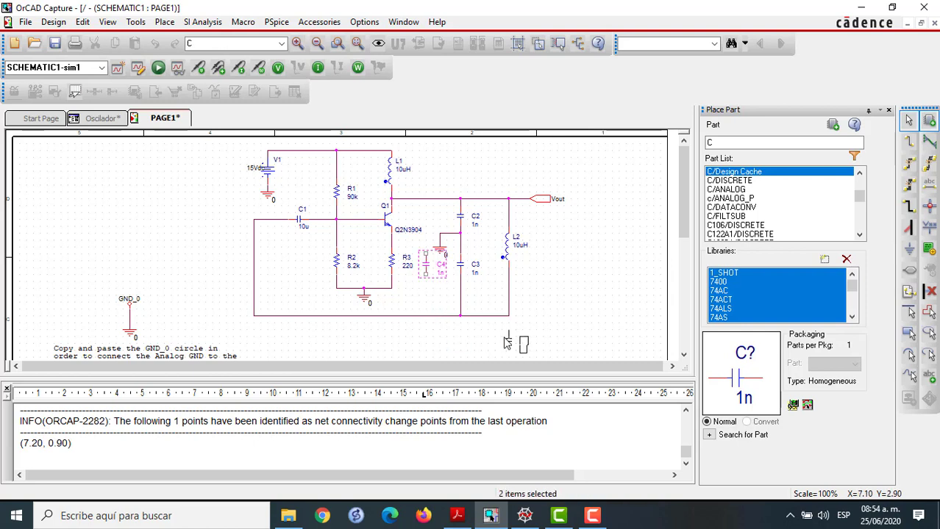
key("Escape")
- Wire the new capacitor in parallel with R3, from the emitter of Q1 to the ground line
key("w")
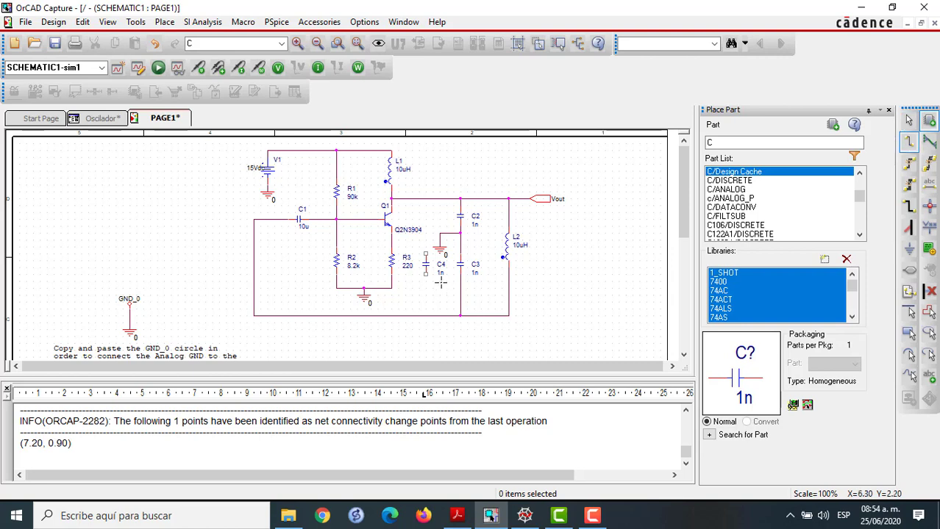
left_click(425, 254)
left_click(426, 240)
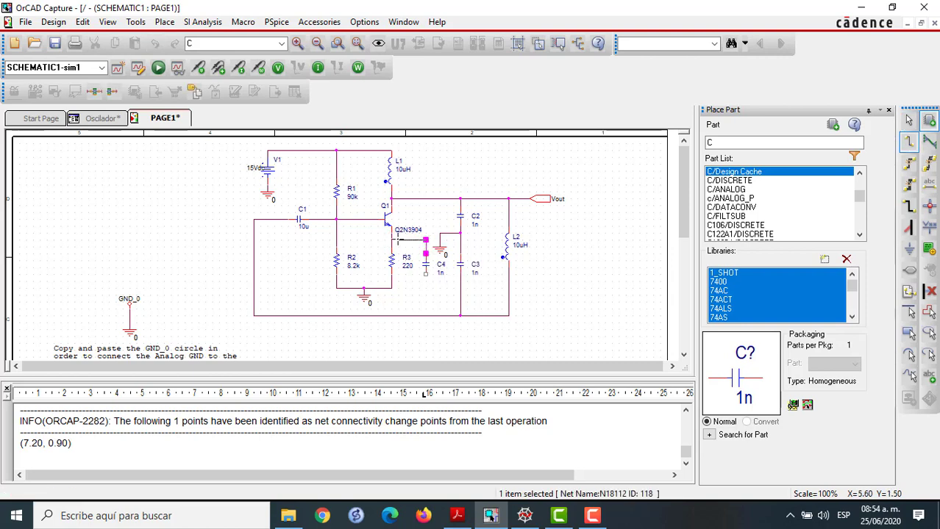
left_click(391, 240)
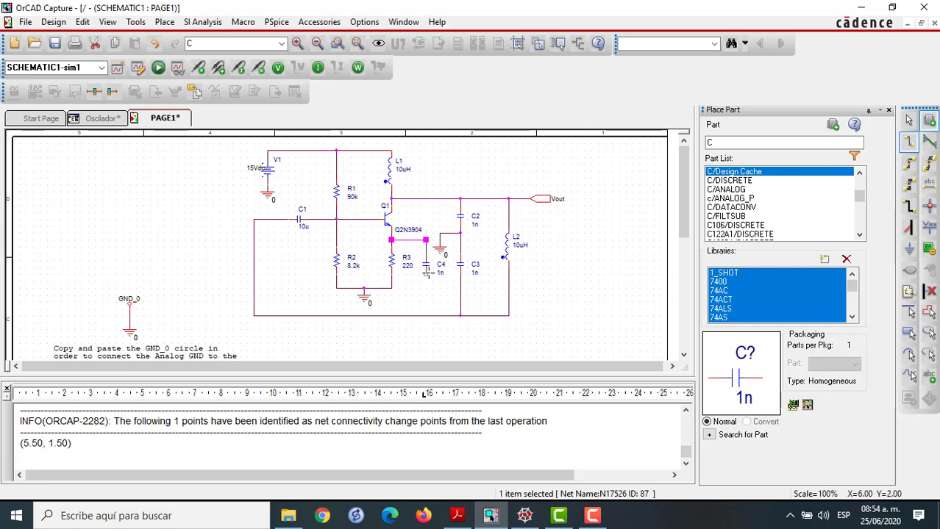
left_click(426, 274)
left_click(391, 288)
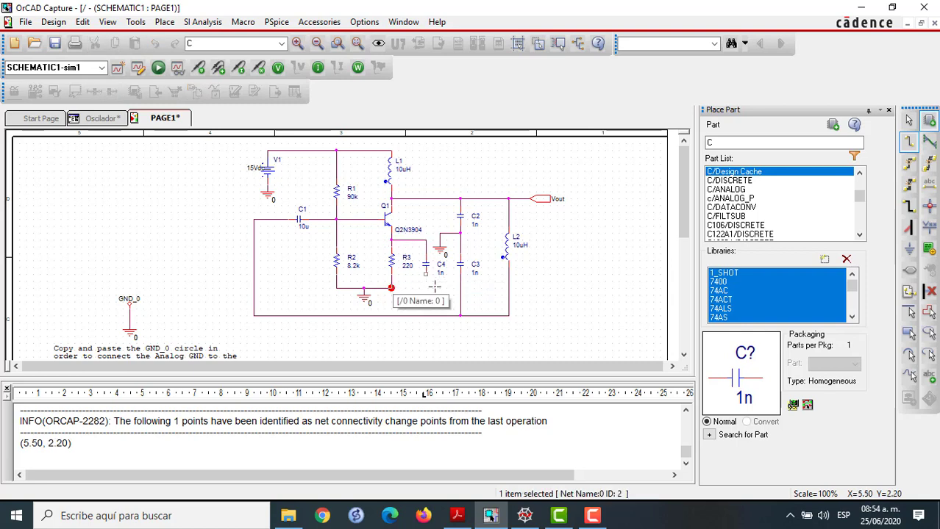
key("Escape")
left_click(444, 292)
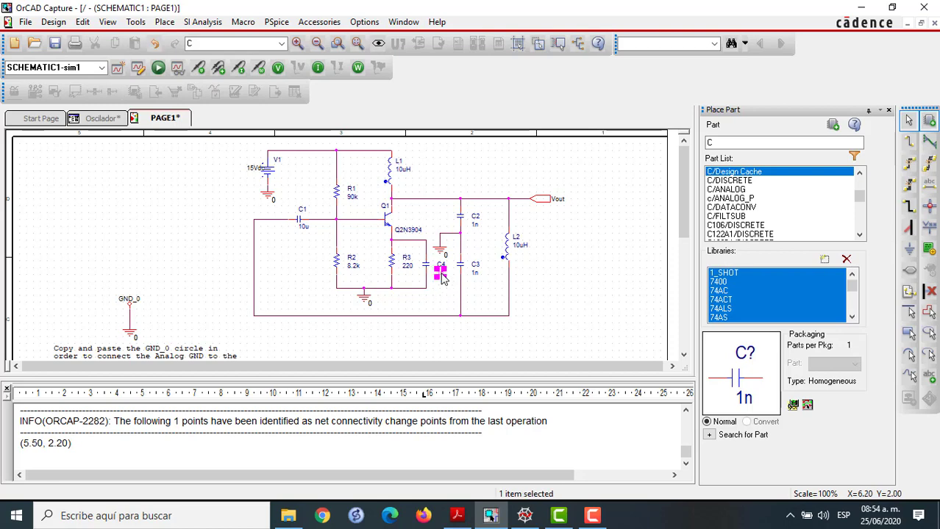
- Set the value of emitter bypass capacitor C4 to 10n
double_click(440, 272)
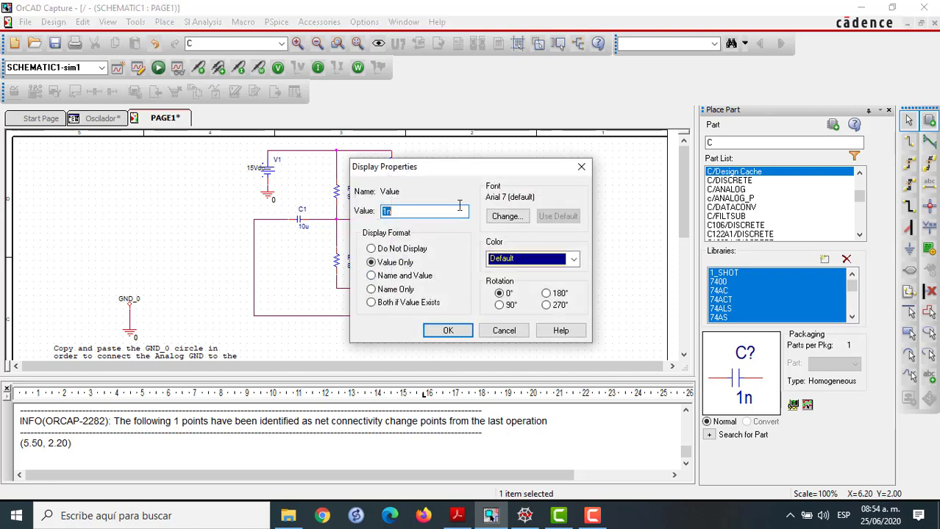
left_click(387, 211)
type("0")
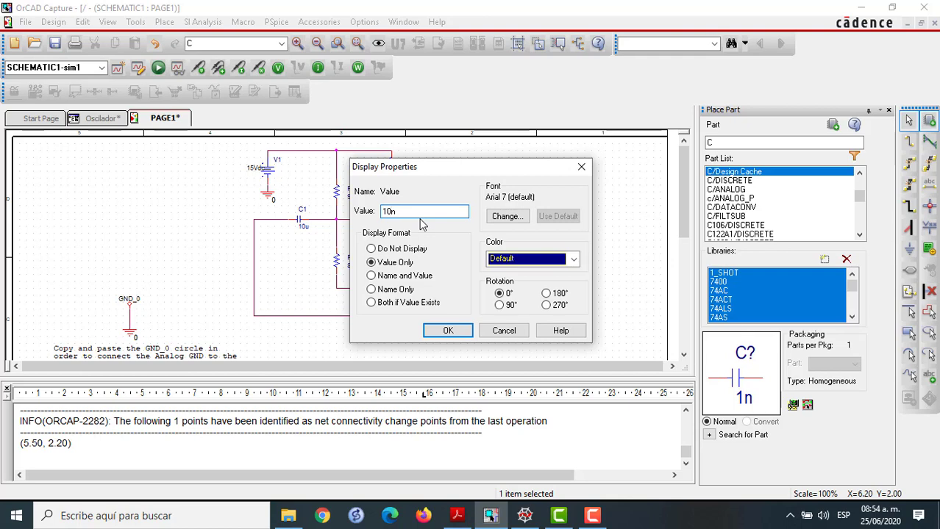
left_click(448, 331)
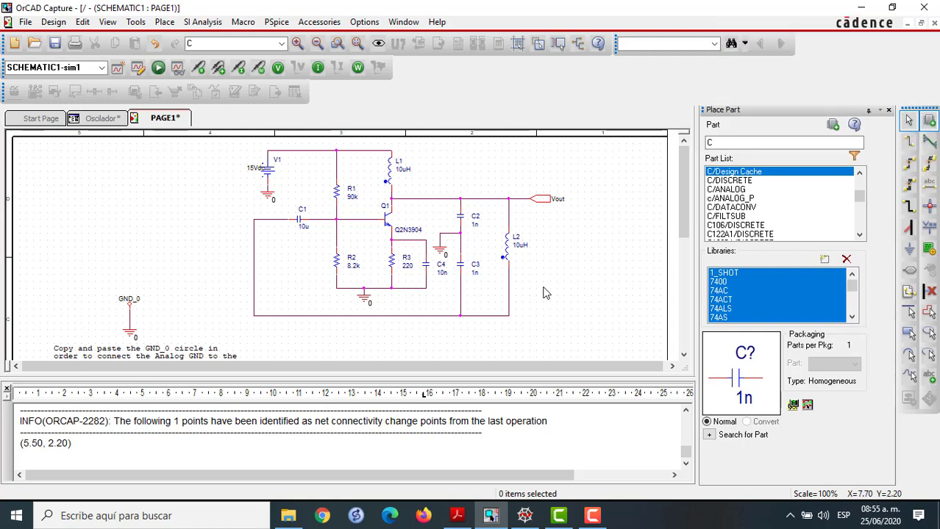
- Set the values of feedback capacitors C2 and C3 to 100n each
double_click(475, 222)
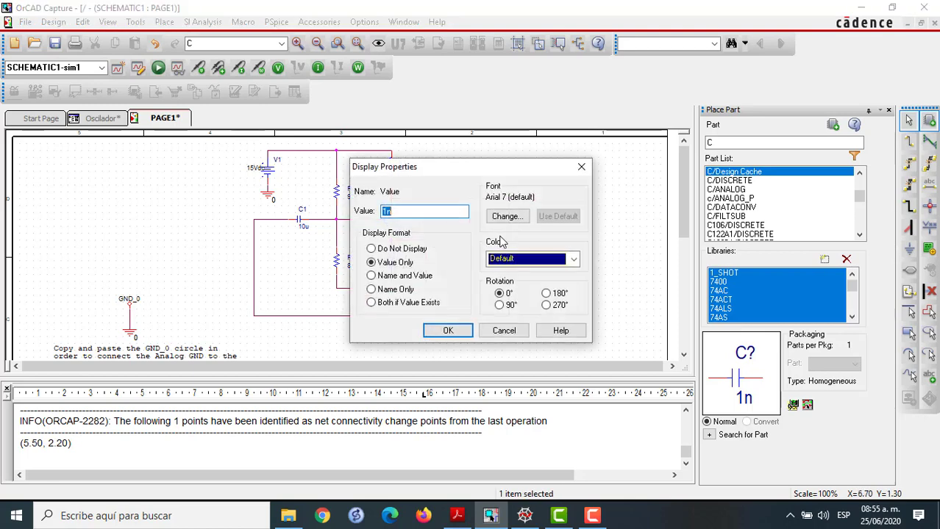
left_click(388, 211)
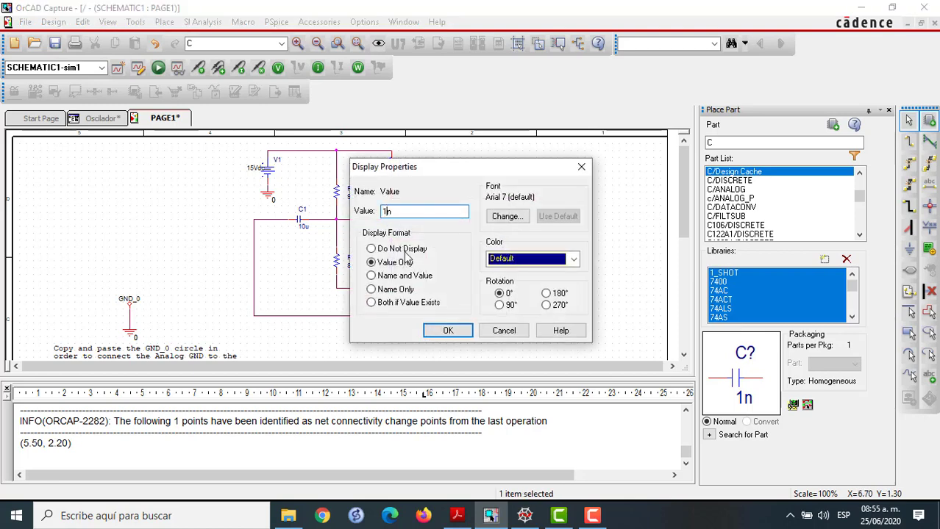
type("00")
left_click(448, 330)
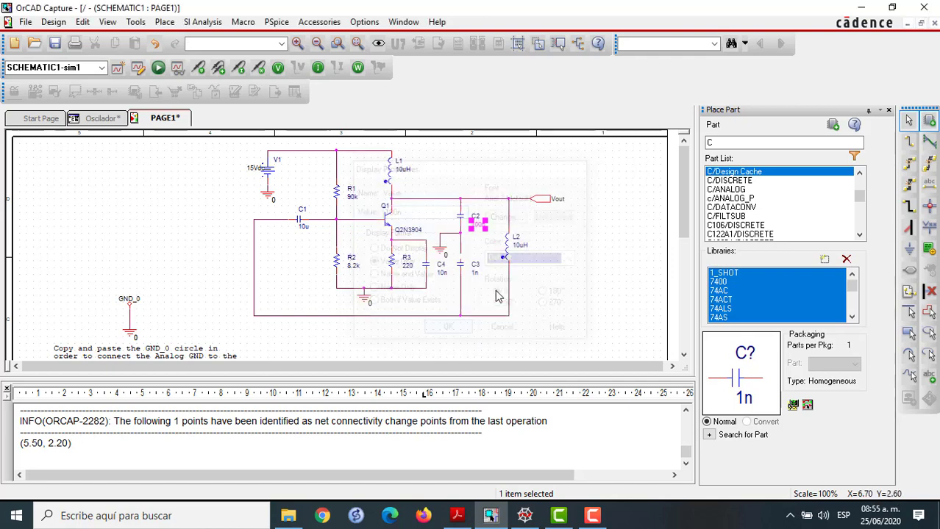
double_click(475, 272)
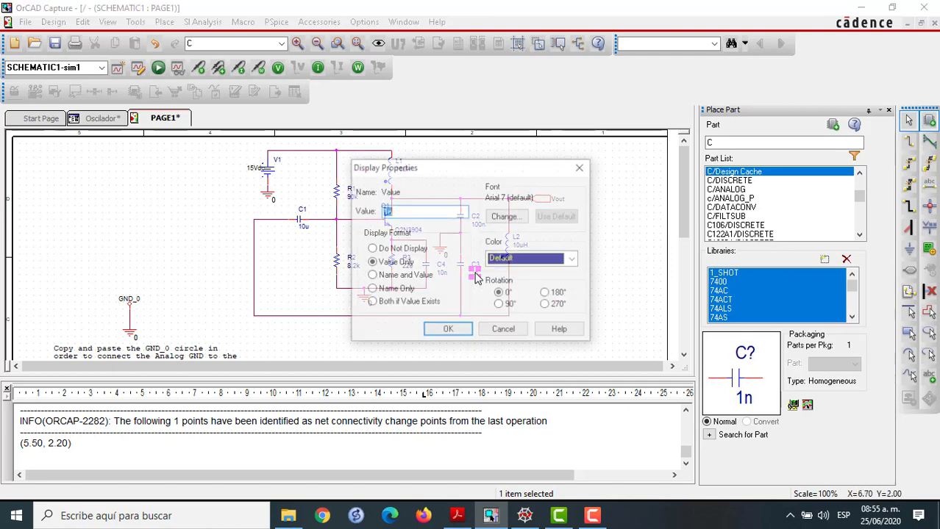
left_click(386, 211)
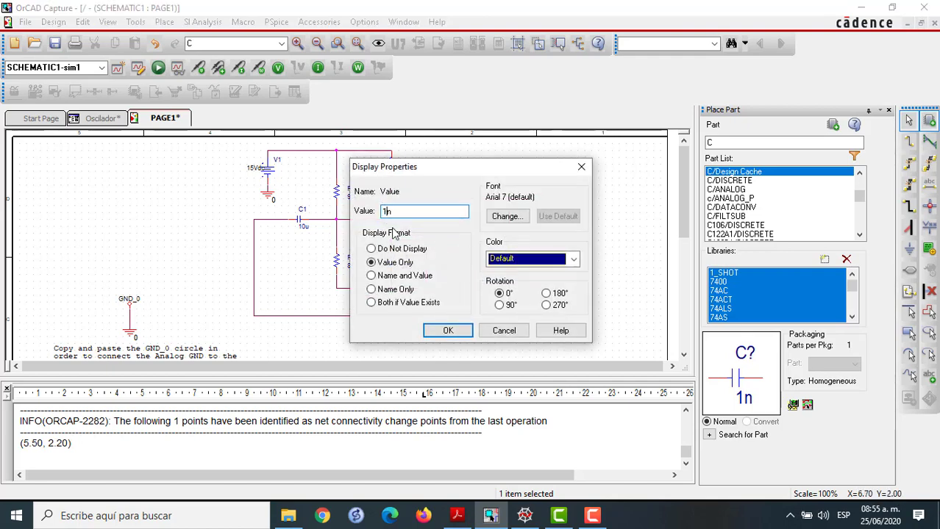
type("00")
left_click(445, 330)
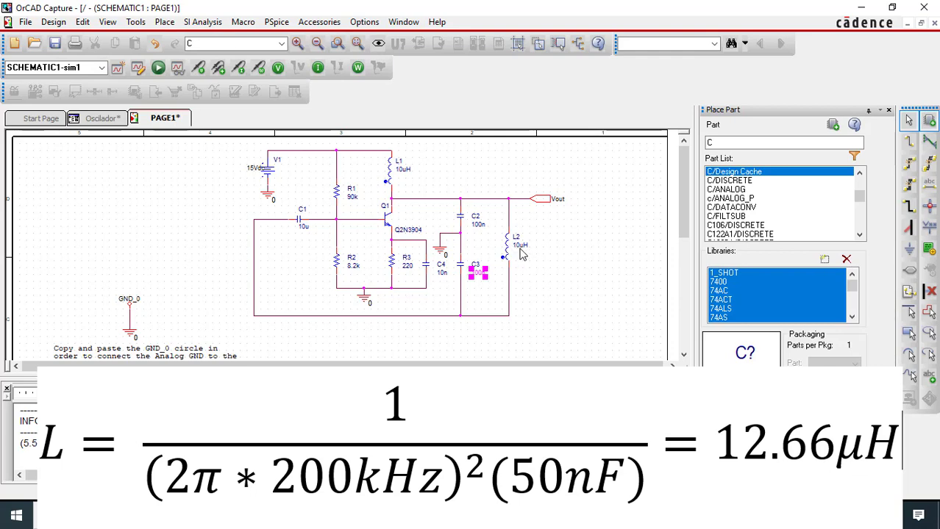
- Set the value of feedback inductor L2 to 12.66uH and save the schematic
double_click(519, 246)
left_click(392, 212)
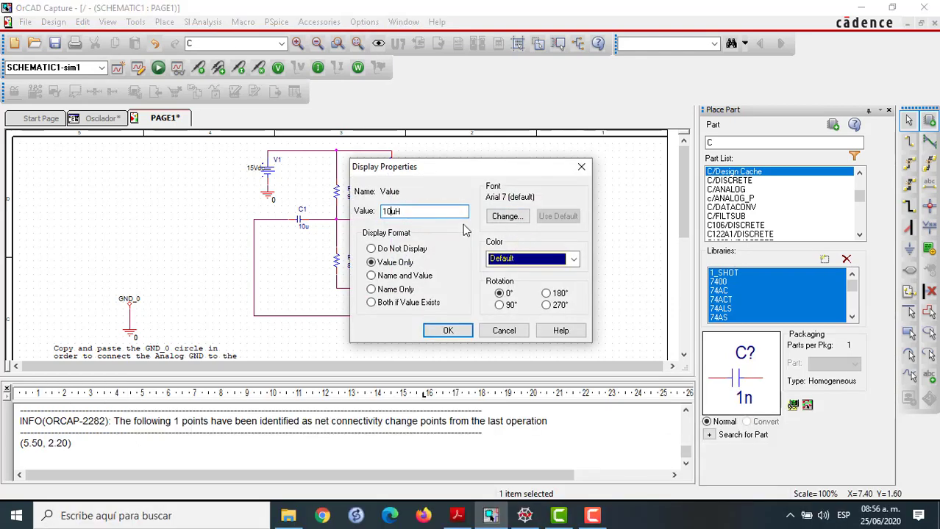
key("BackSpace")
type("2.66")
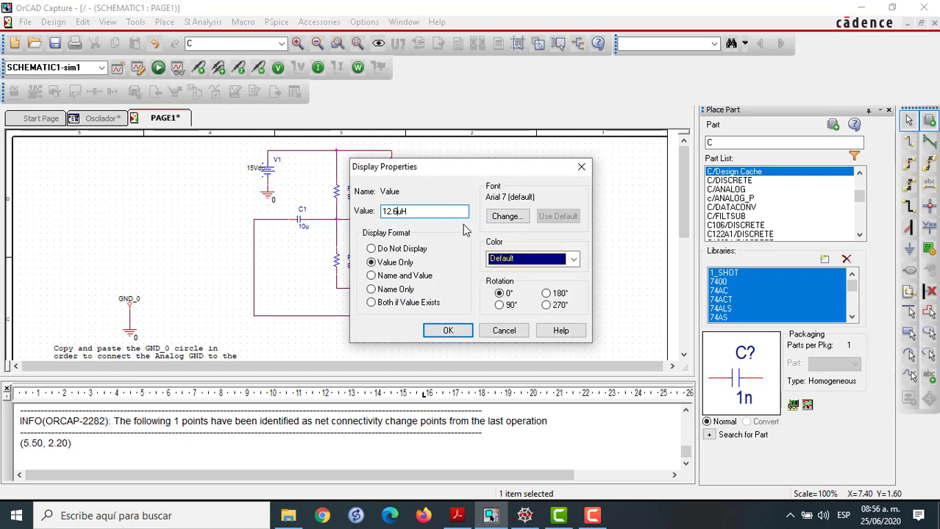
left_click(458, 330)
left_click(563, 308)
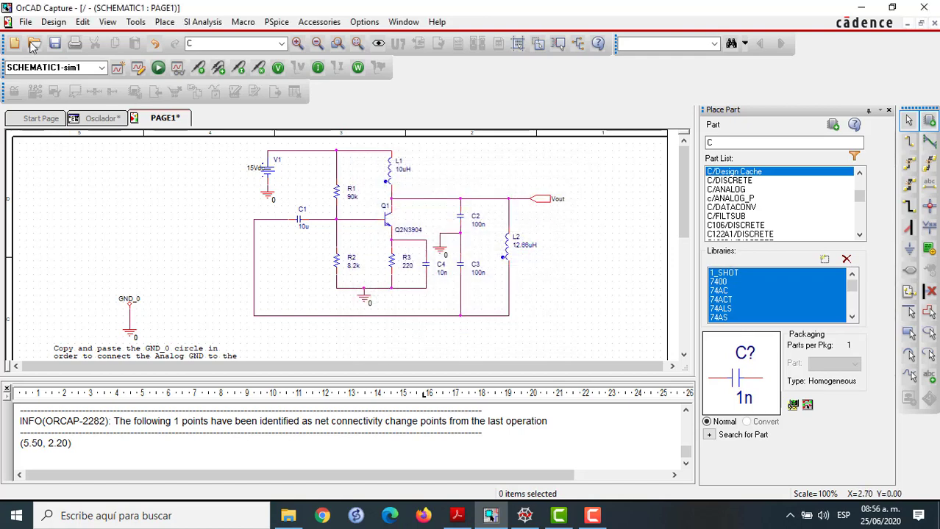
left_click(56, 46)
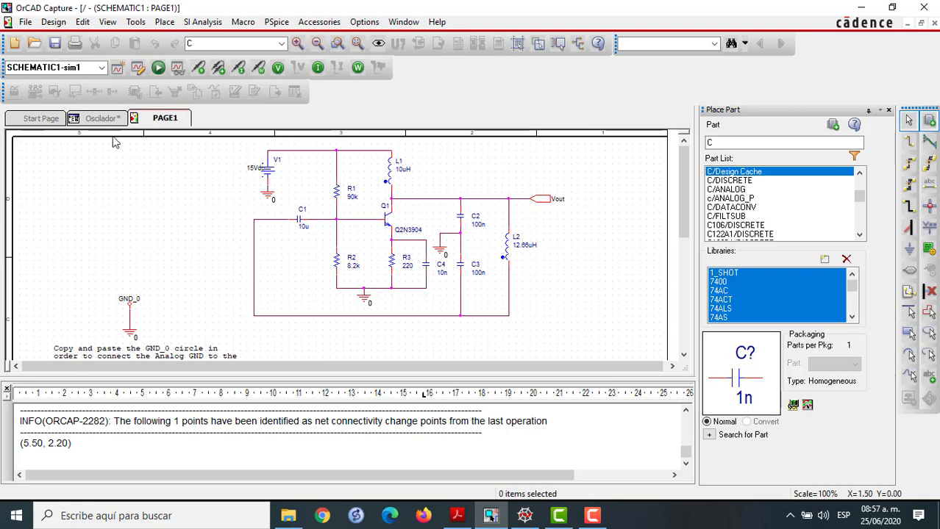
- Create a new simulation profile named sim3 without inheriting from another profile
left_click(117, 68)
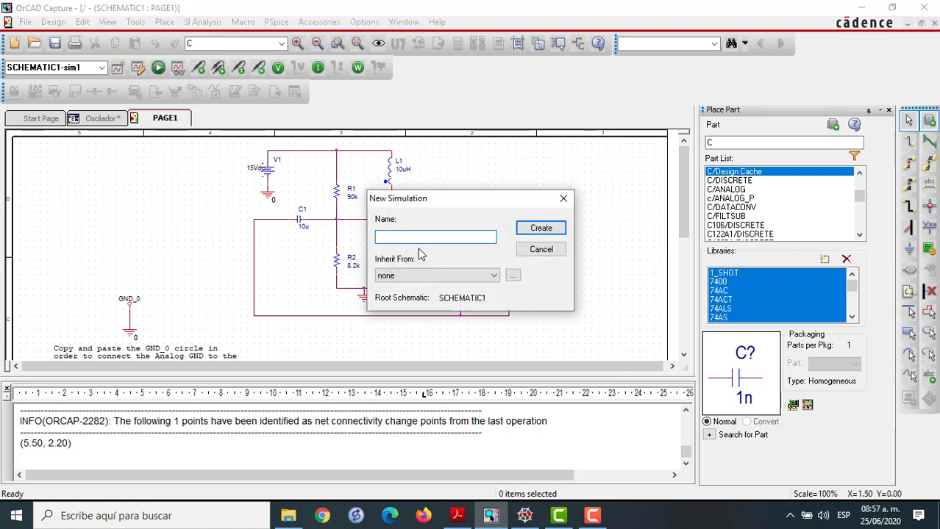
type("sim3")
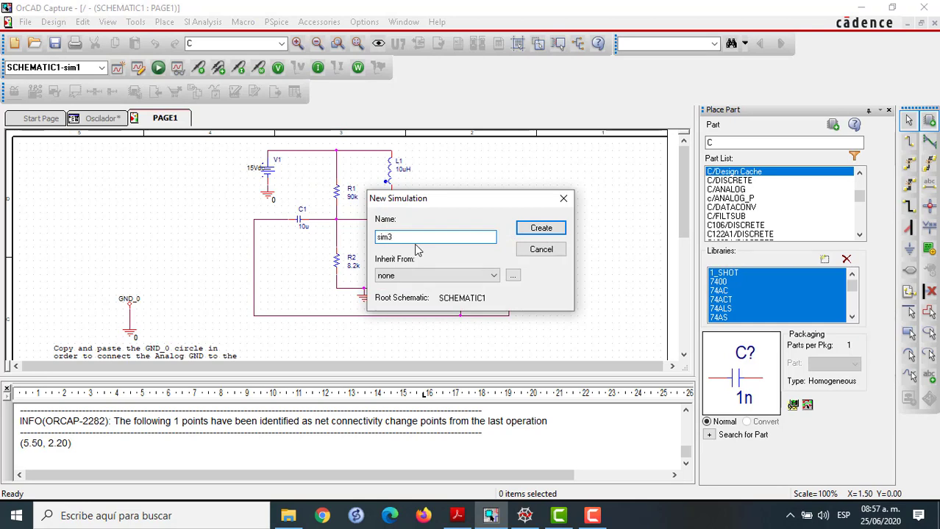
left_click(539, 232)
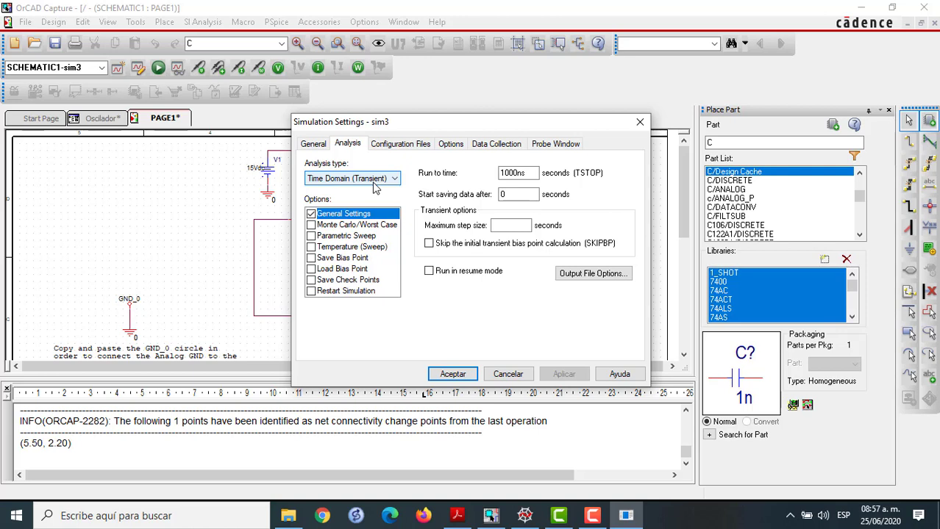
- Configure the time domain analysis of sim3 with a run time of 30ms and a maximum step size of 50n
left_click(525, 173)
key("BackSpace")
key("BackSpace")
key("BackSpace")
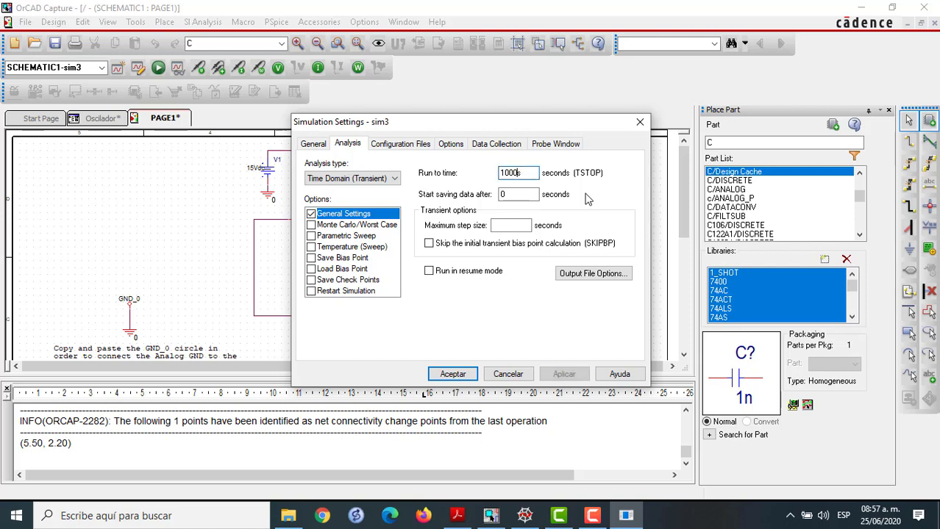
key("BackSpace")
key("BackSpace")
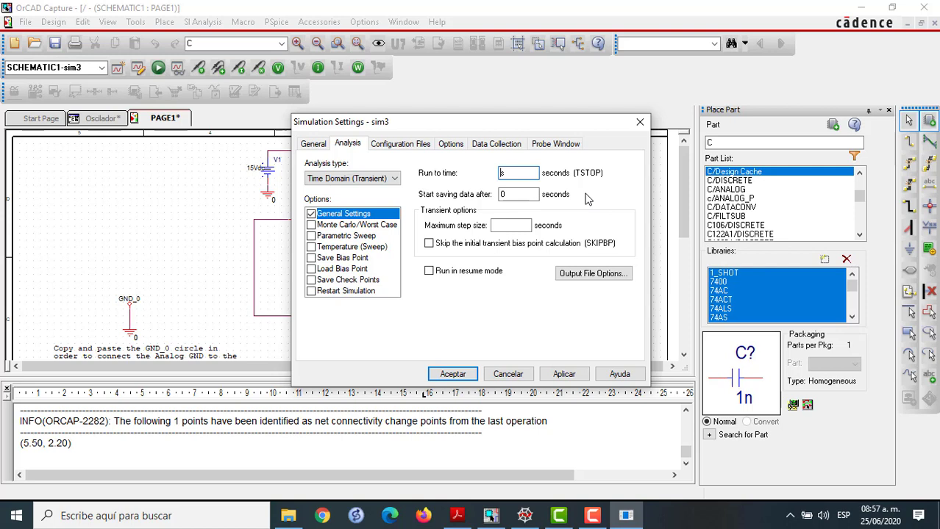
type("30m")
left_click(507, 225)
type("50n")
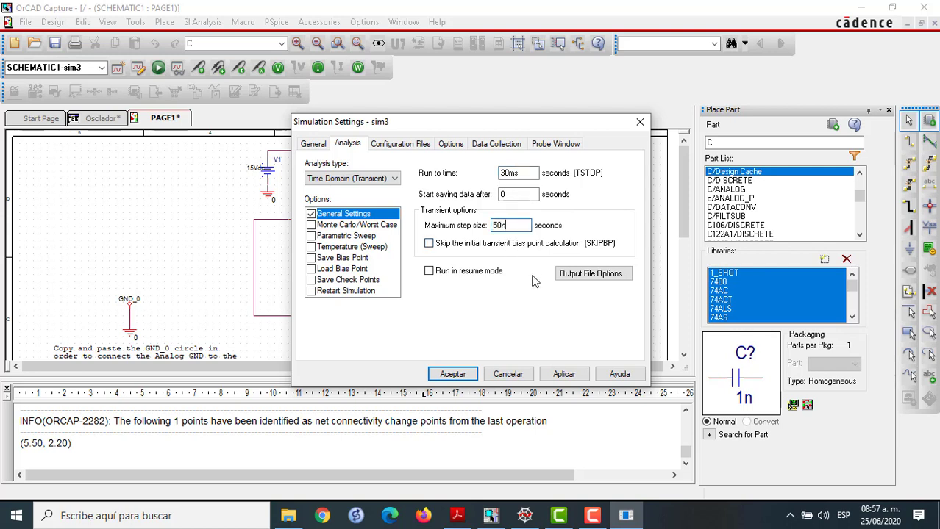
left_click(556, 376)
left_click(465, 376)
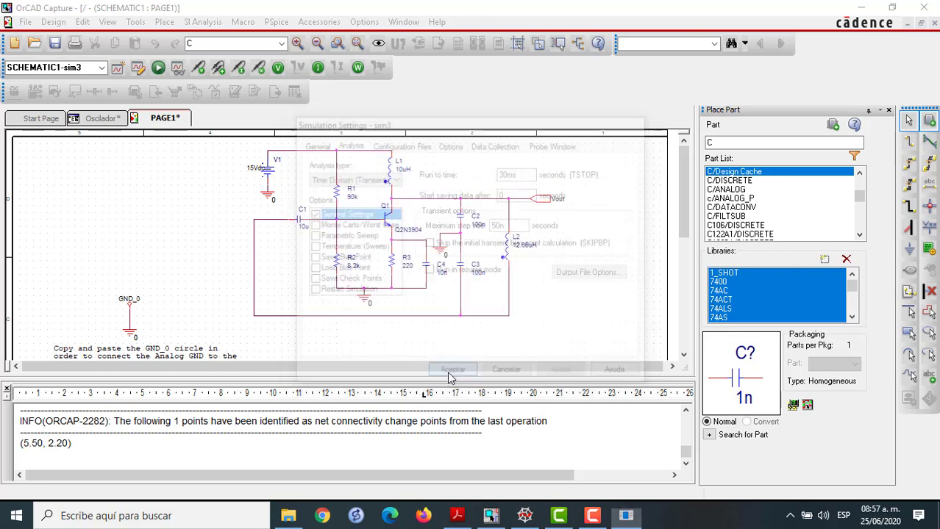
- Run the sim3 simulation and add the V(Vout) trace, with alias names, power and currents excluded from the variable list
left_click(158, 68)
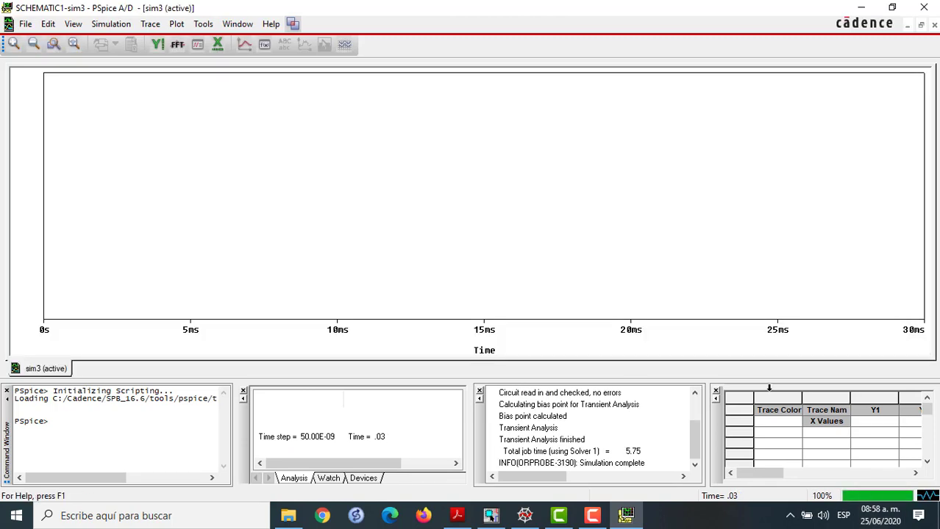
left_click(244, 48)
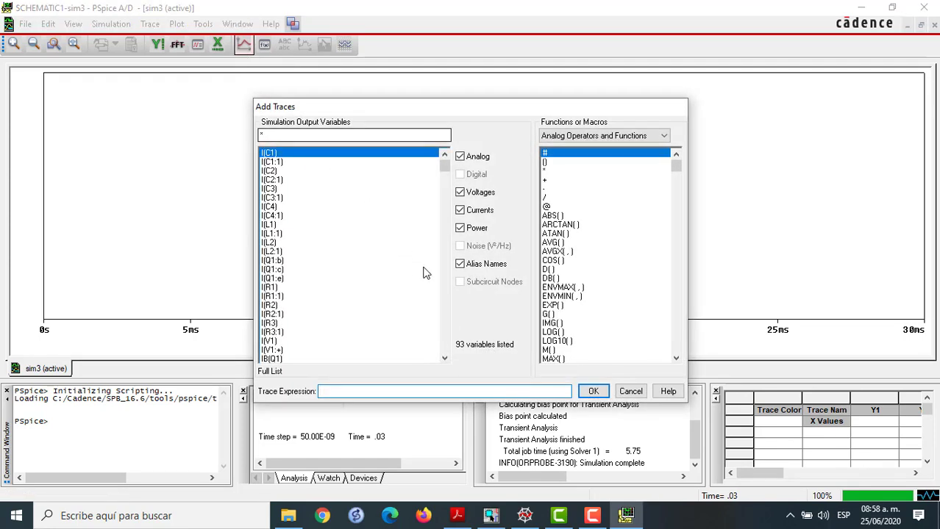
left_click(461, 264)
left_click(462, 229)
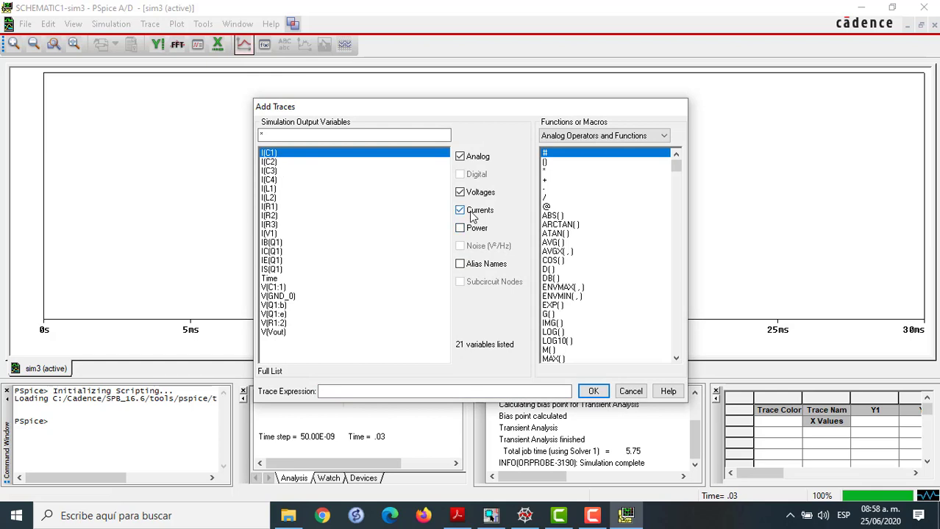
left_click(463, 212)
left_click(279, 207)
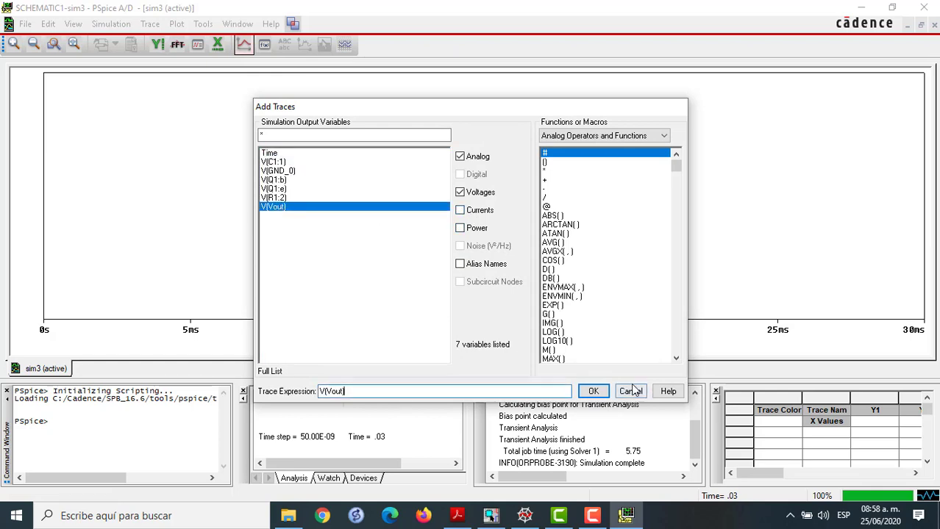
left_click(595, 392)
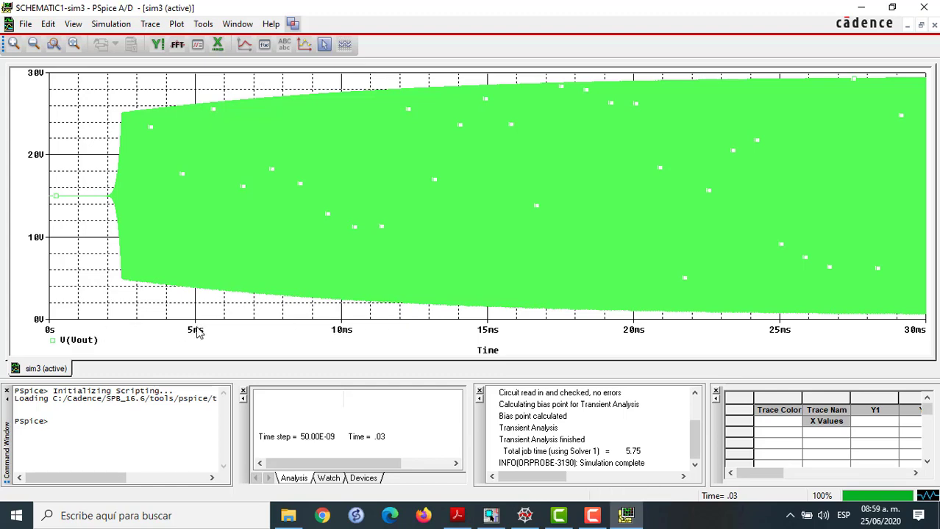
- Restrict the time axis data of the V(Vout) plot to the range 0s to 3ms
double_click(197, 333)
left_click(488, 200)
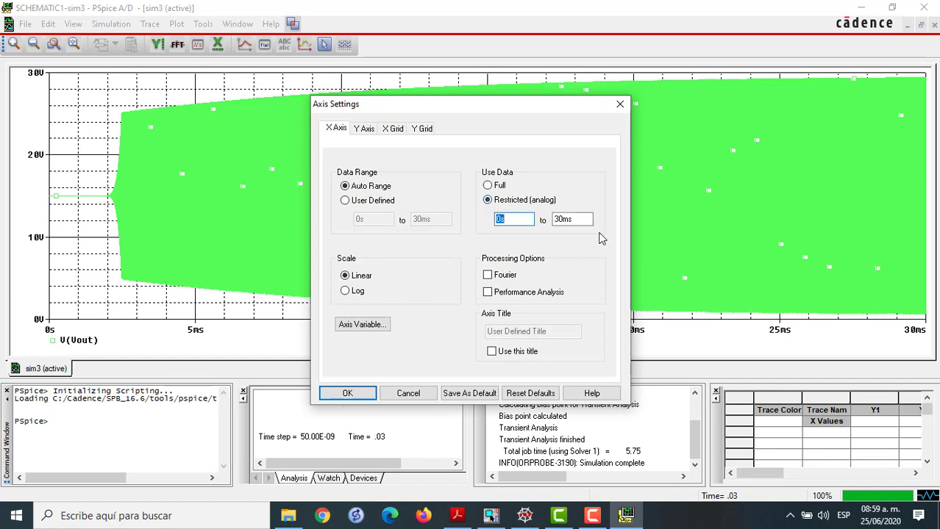
left_click(559, 218)
key("BackSpace")
key("Delete")
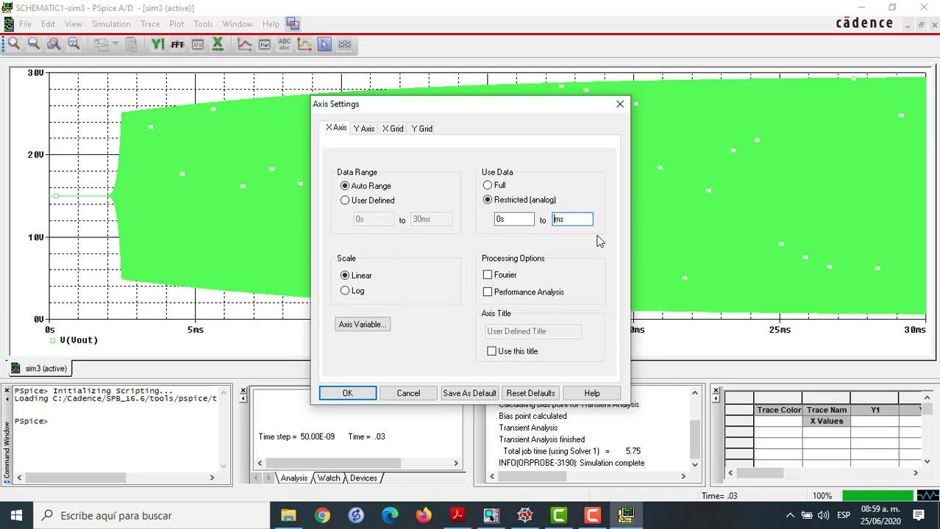
type("3")
left_click(347, 394)
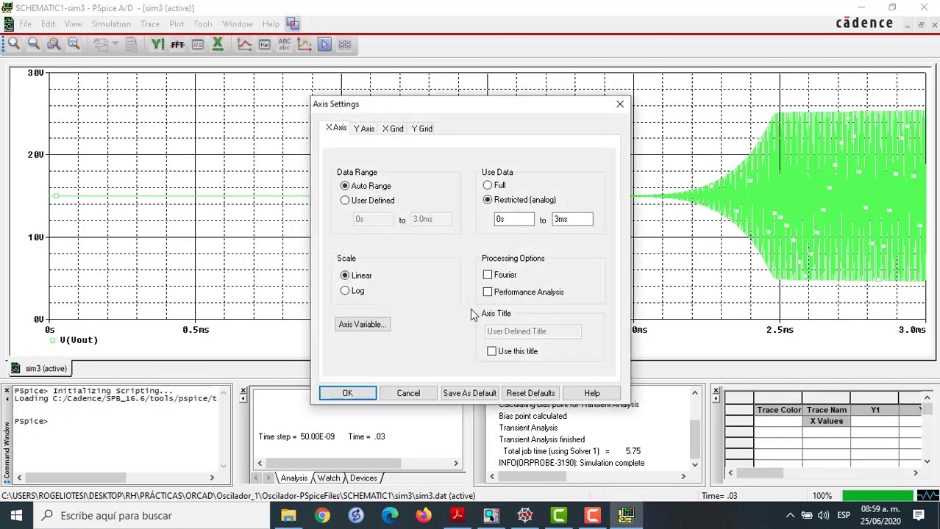
- Restrict the time axis data of the V(Vout) plot to the range 29.9ms to 30ms
left_click(503, 219)
key("BackSpace")
type("2.")
type(".5")
type("m")
left_click(561, 220)
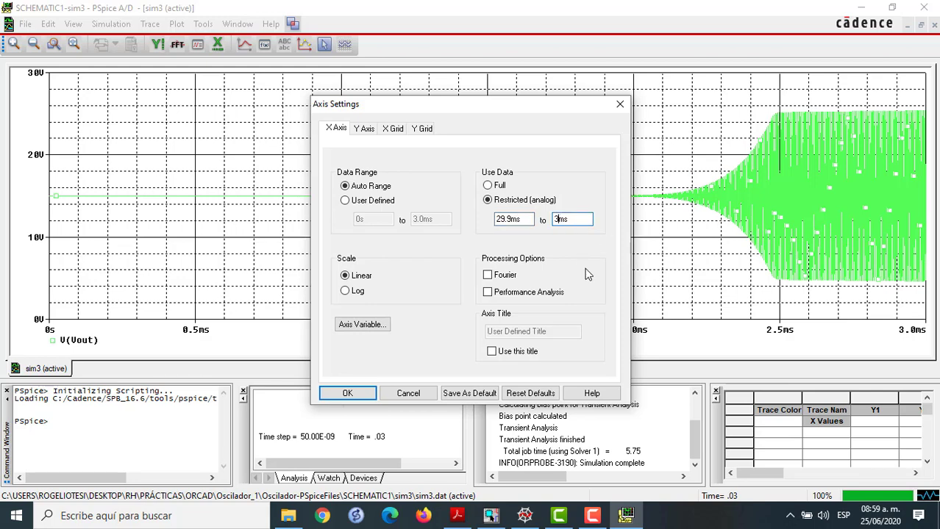
type("0")
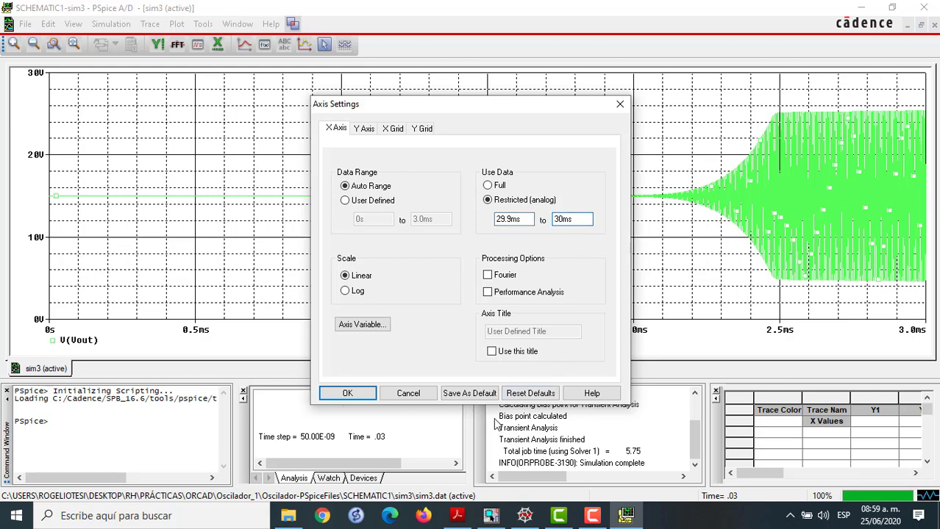
left_click(369, 394)
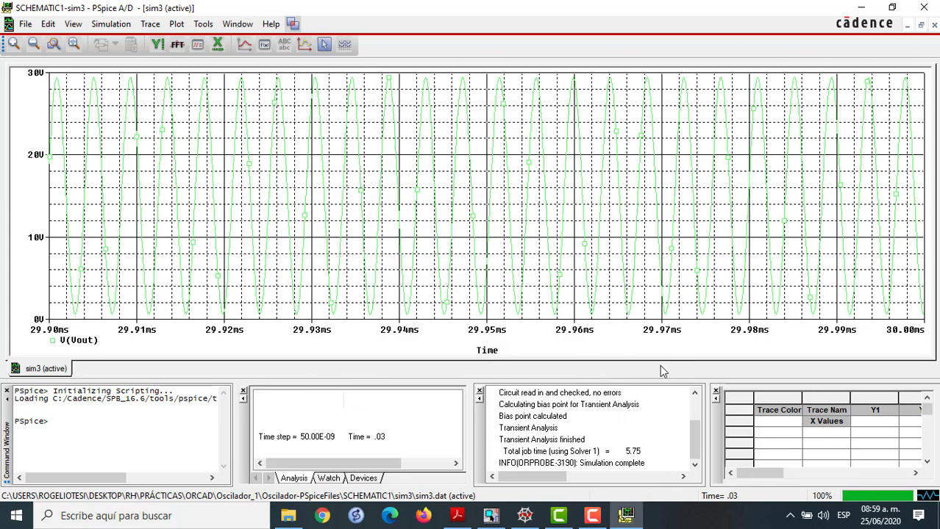
- Narrow the plotted time range to 29.99ms to 30ms to examine individual cycles of V(Vout)
double_click(494, 335)
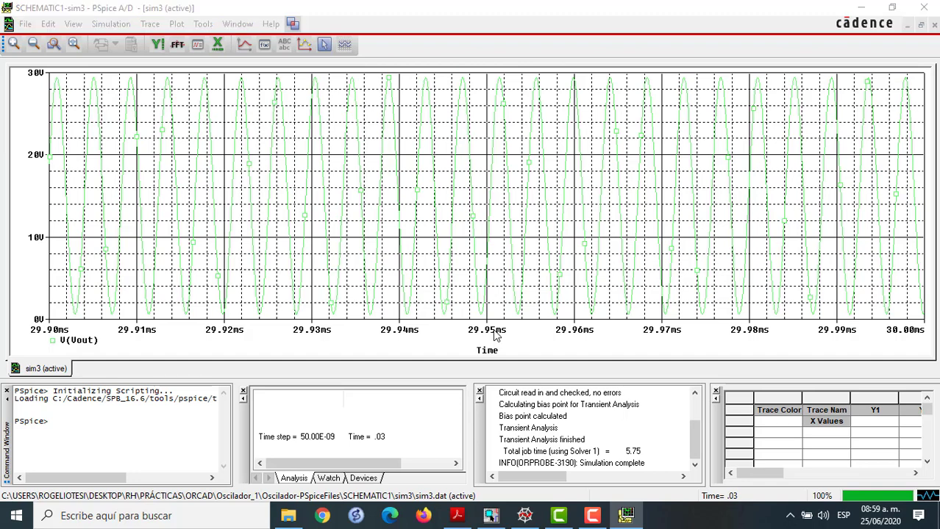
left_click(514, 220)
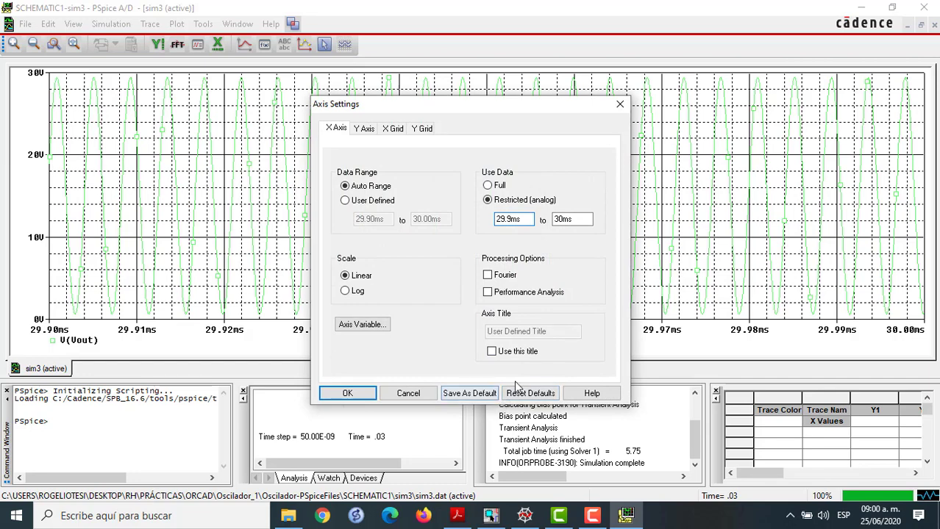
type("9")
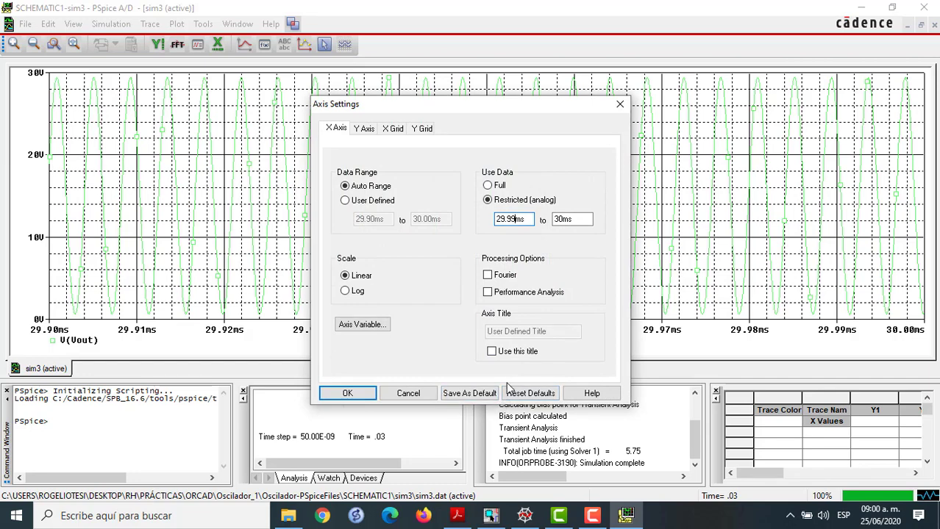
left_click(366, 394)
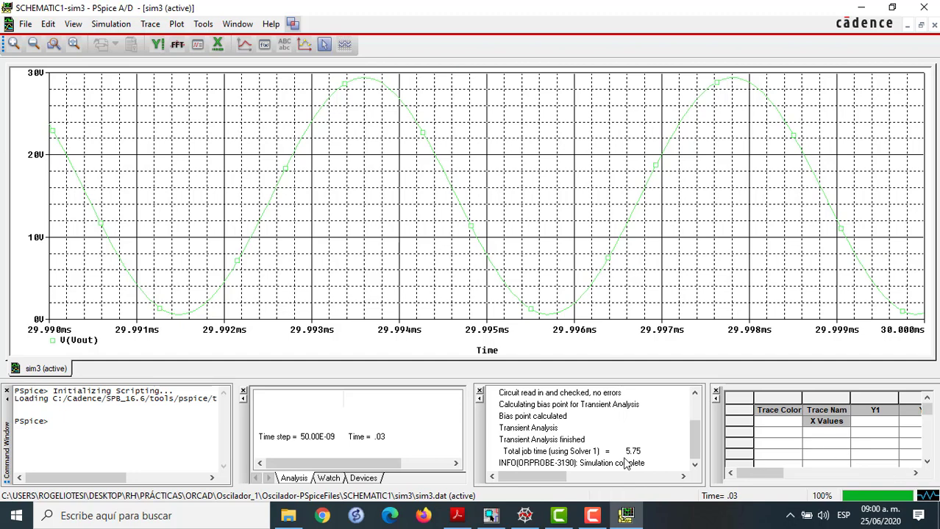
left_click(491, 516)
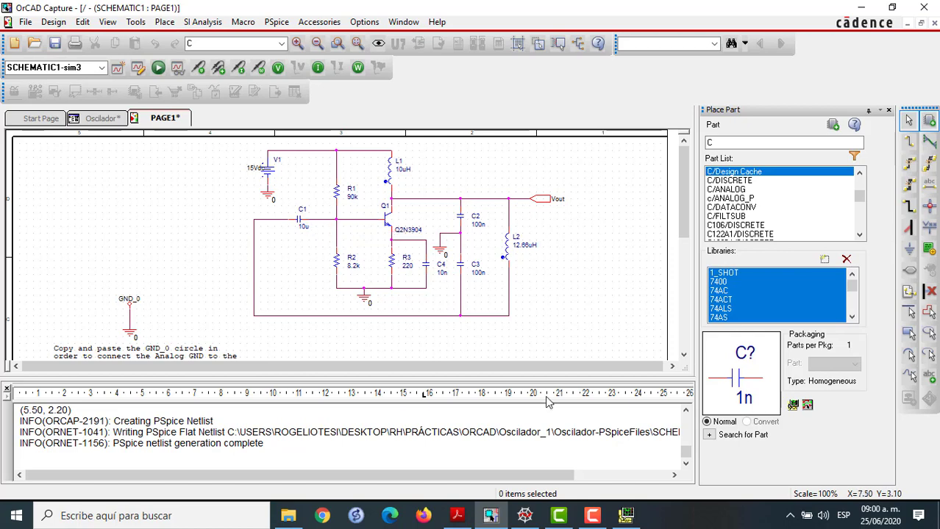
left_click(626, 515)
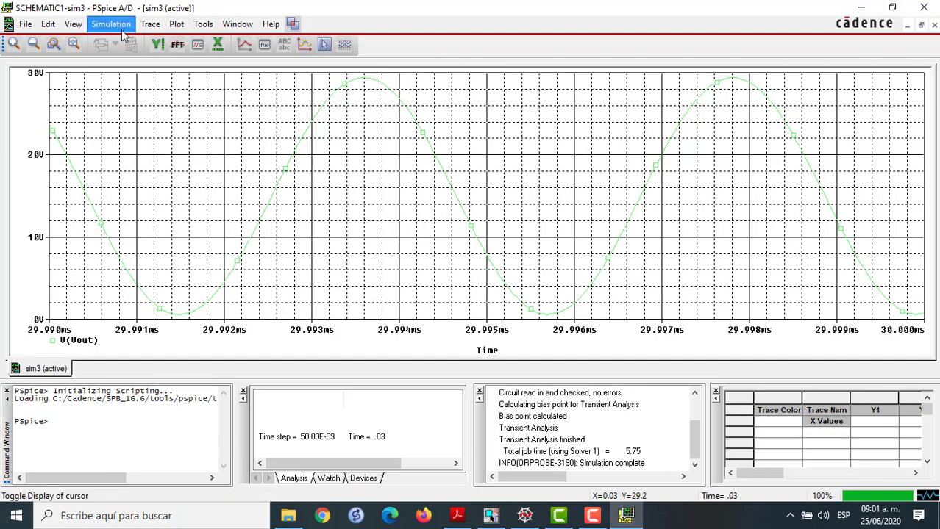
left_click(141, 24)
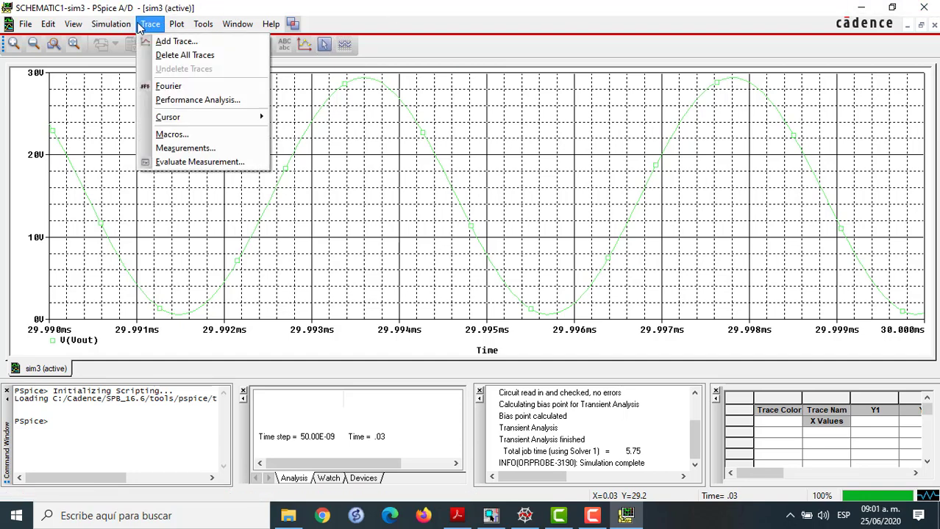
left_click(216, 162)
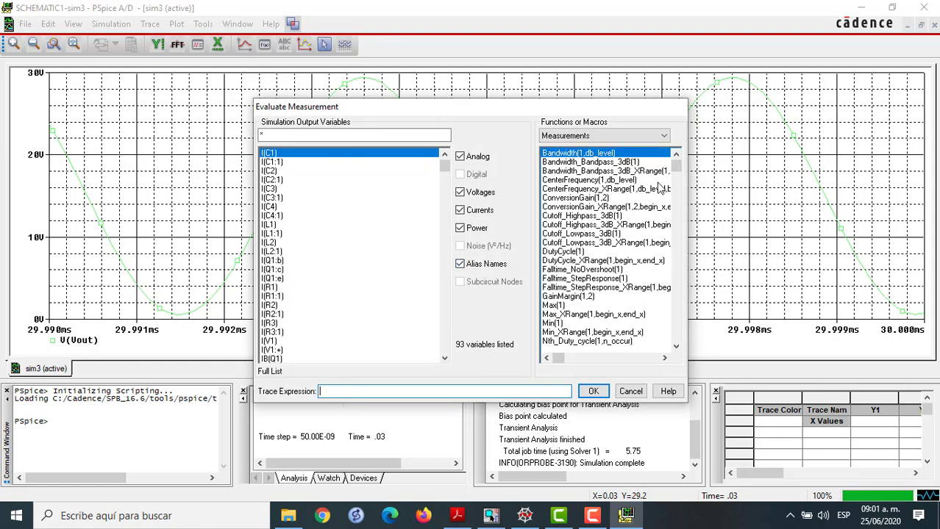
left_click_drag(673, 168, 674, 235)
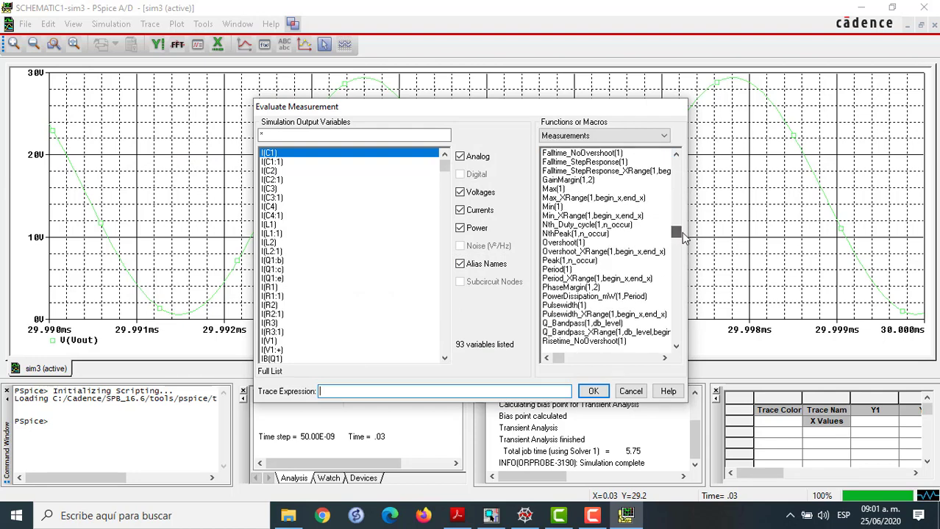
left_click(630, 391)
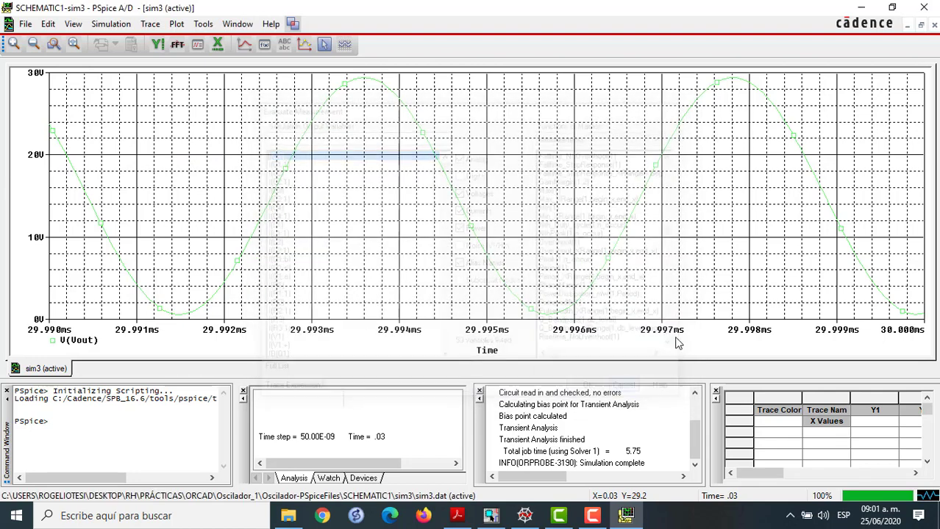
- Close the waveform window and set the sim3 profile to start saving data after 29ms
left_click(924, 7)
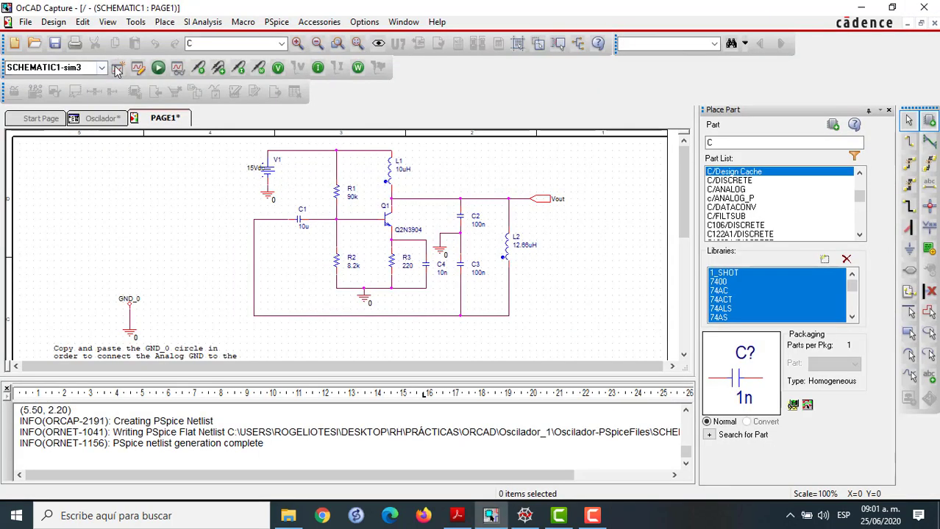
left_click(138, 68)
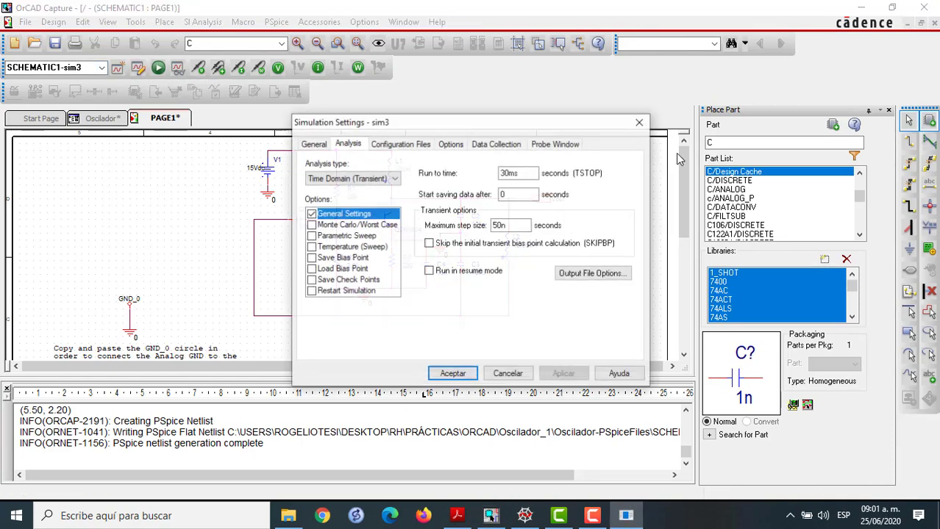
left_click(531, 192)
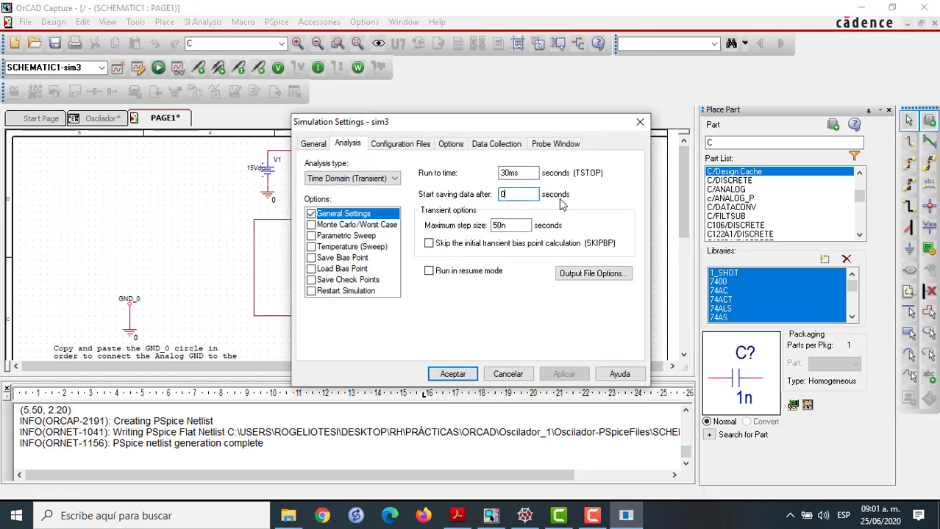
key("BackSpace")
type("28")
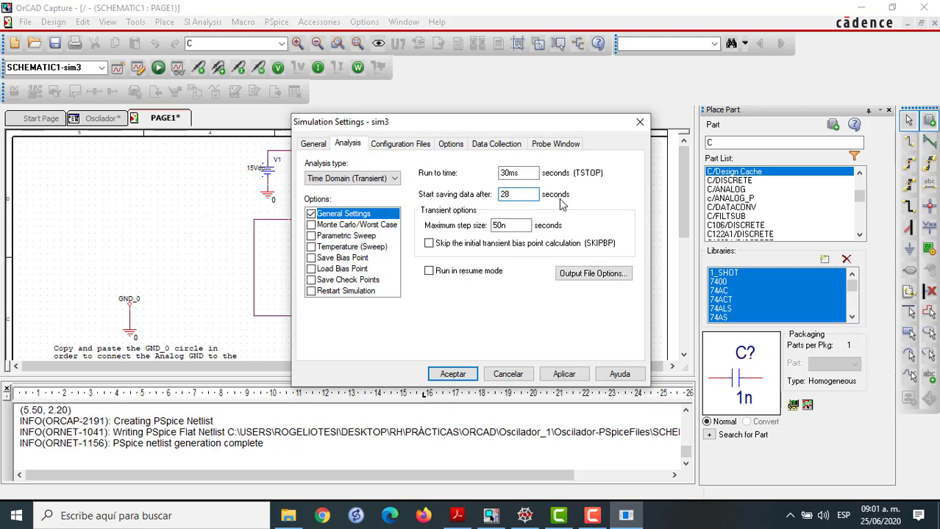
key("BackSpace")
type("5")
type("m")
type("s")
left_click(570, 375)
left_click(449, 374)
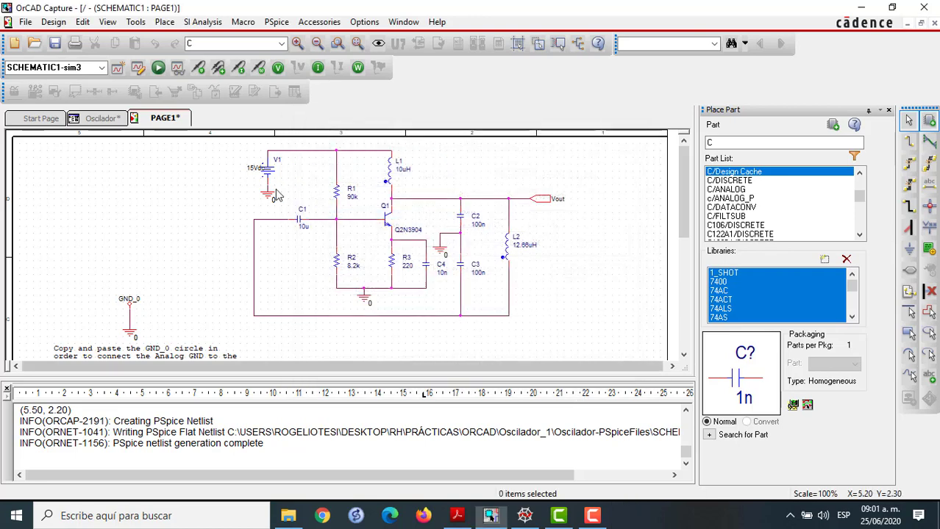
- Run the sim3 simulation again and add the V(Vout) trace, excluding power, alias names and currents from the variable list
left_click(158, 67)
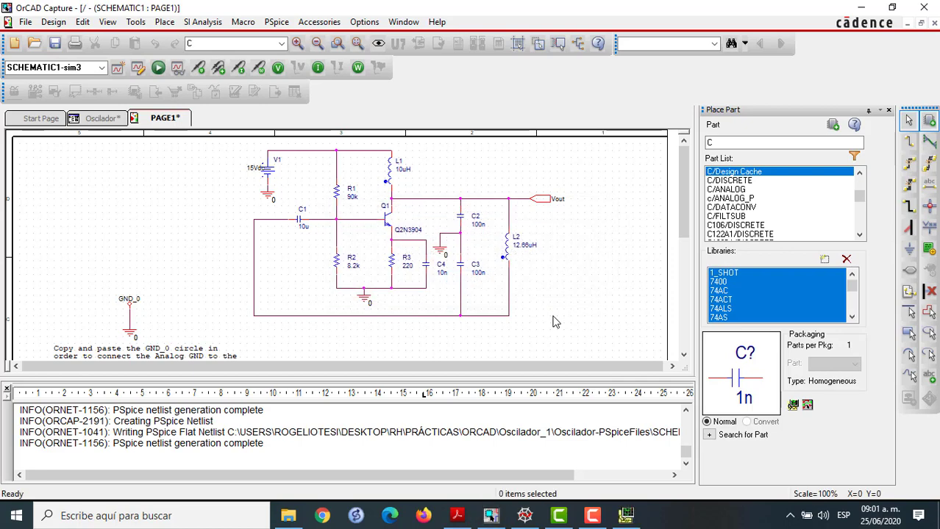
left_click(629, 522)
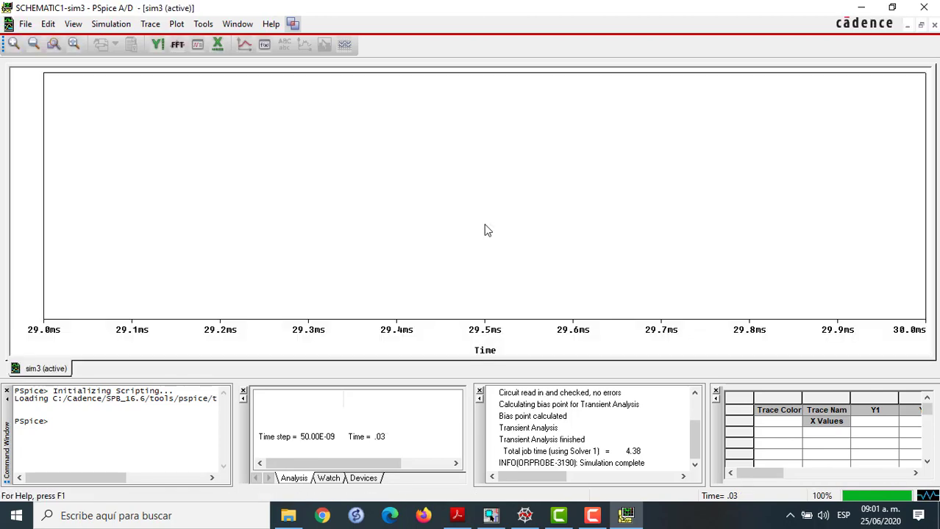
left_click(245, 44)
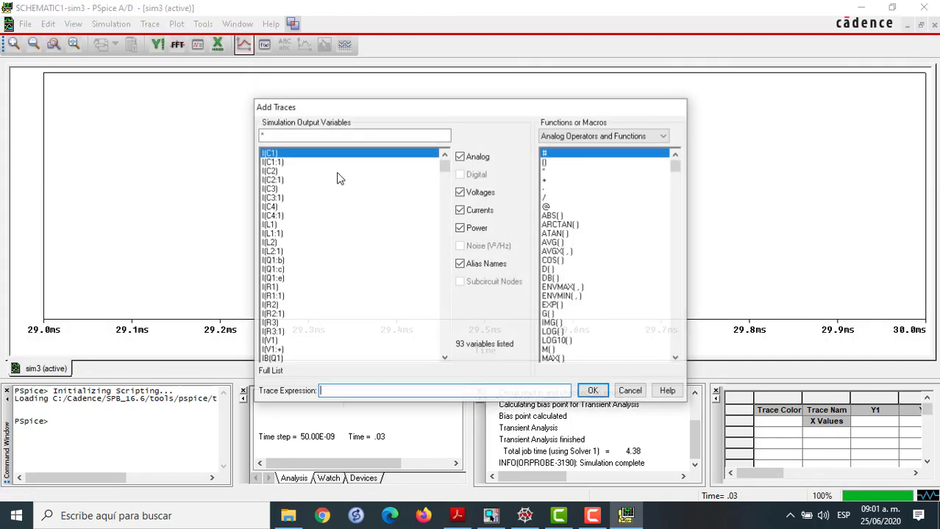
left_click(472, 228)
left_click(460, 263)
left_click(460, 210)
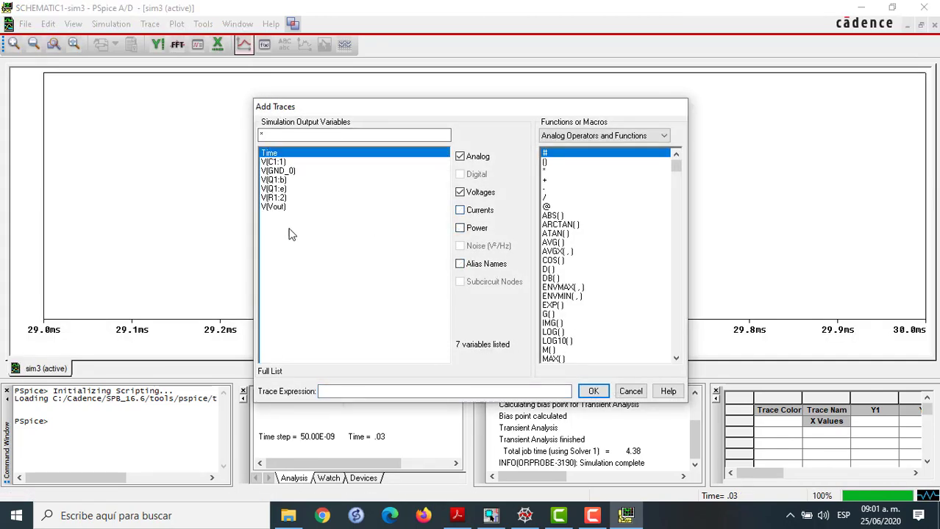
left_click(274, 207)
left_click(590, 391)
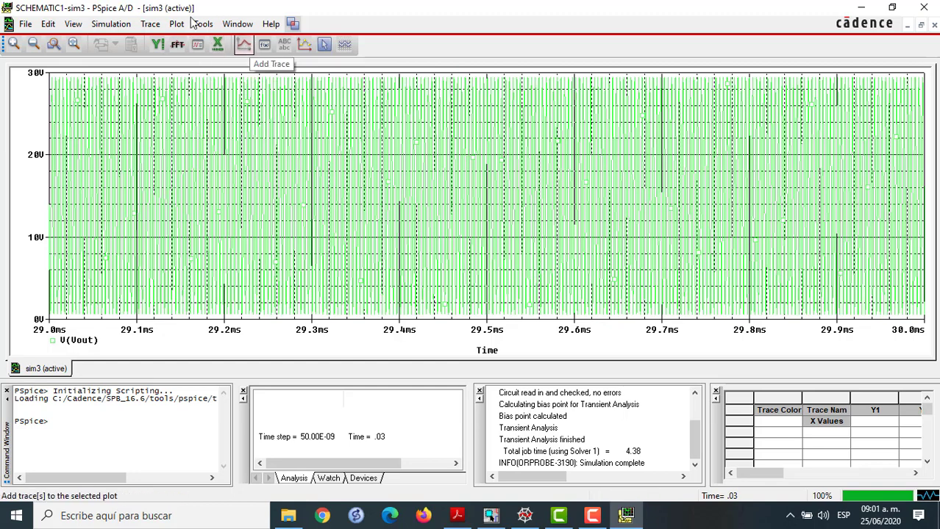
- Evaluate the measurement Period(V(Vout)), with alias names, power and currents excluded from the variable list
left_click(156, 26)
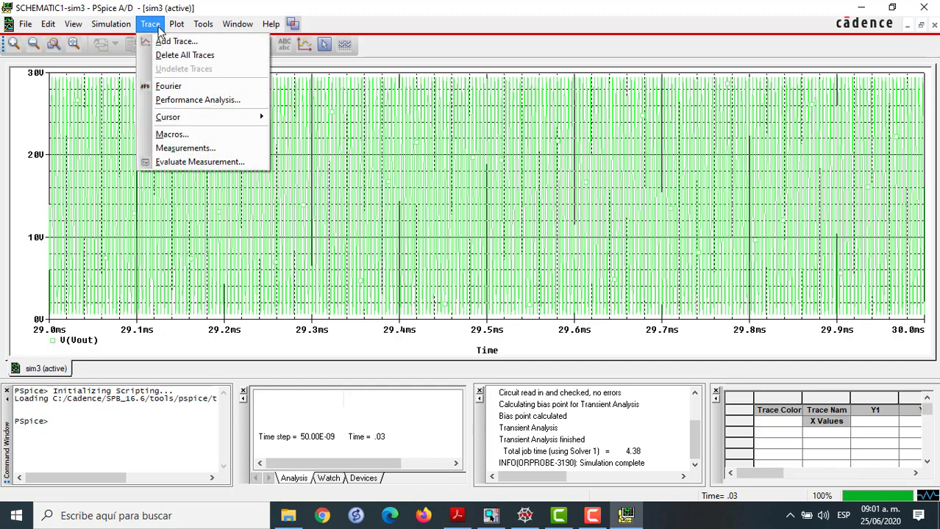
left_click(218, 162)
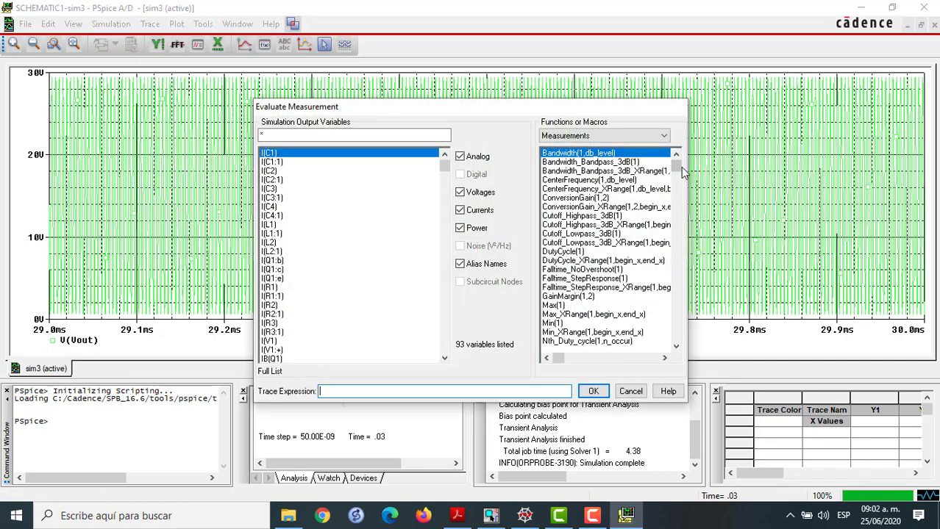
left_click_drag(678, 169, 679, 241)
double_click(571, 269)
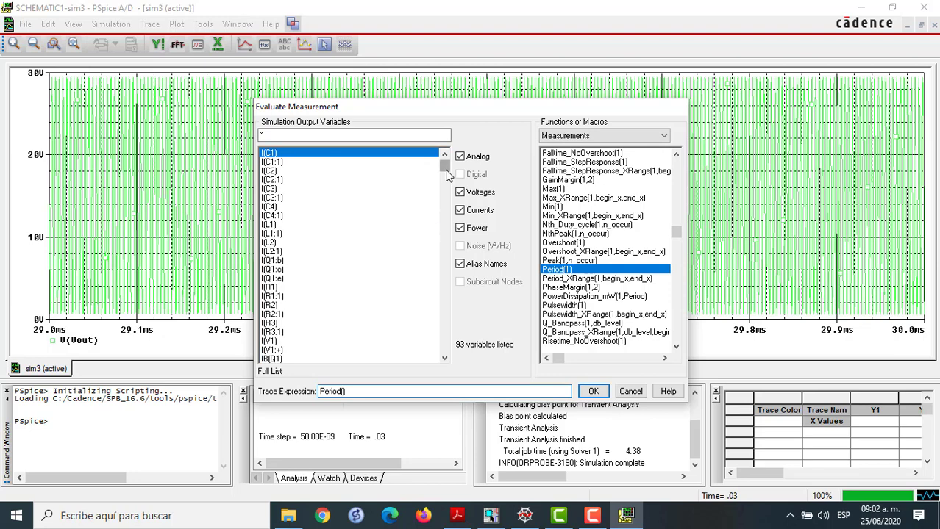
left_click(478, 266)
left_click(474, 228)
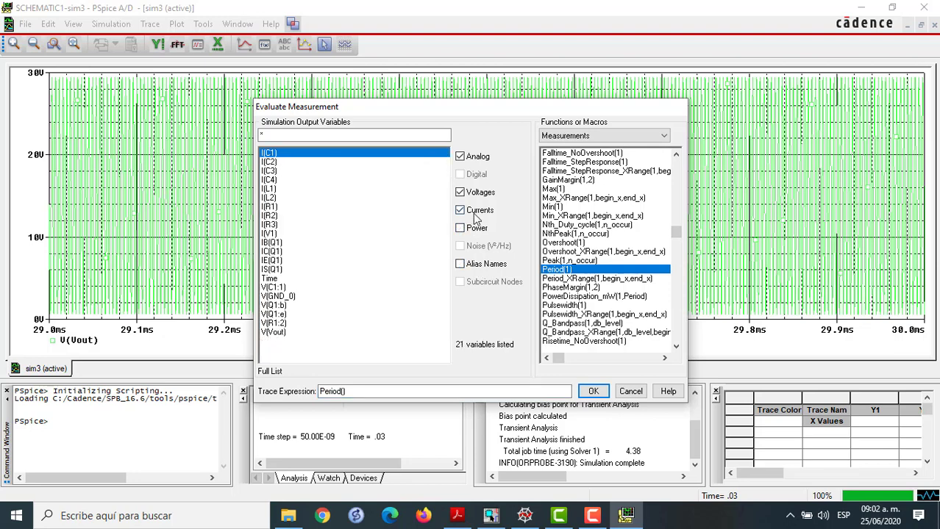
left_click(474, 212)
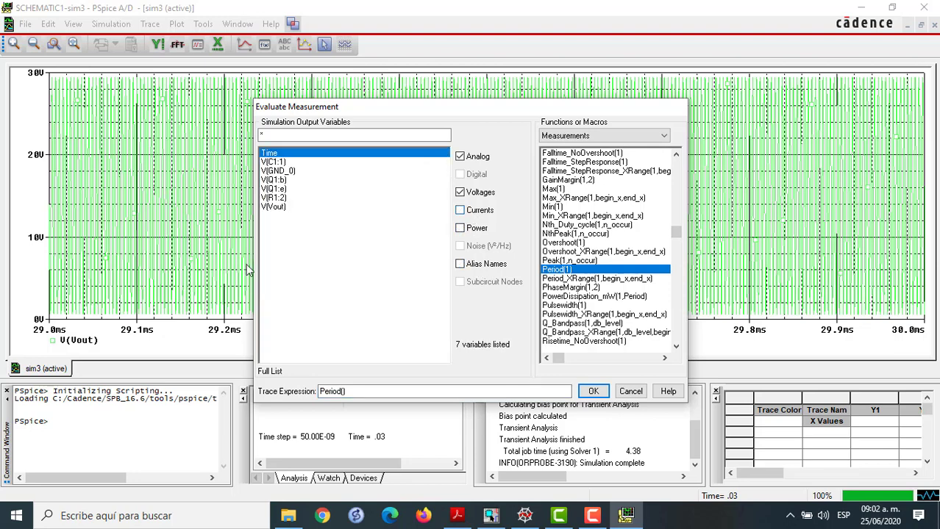
left_click(276, 208)
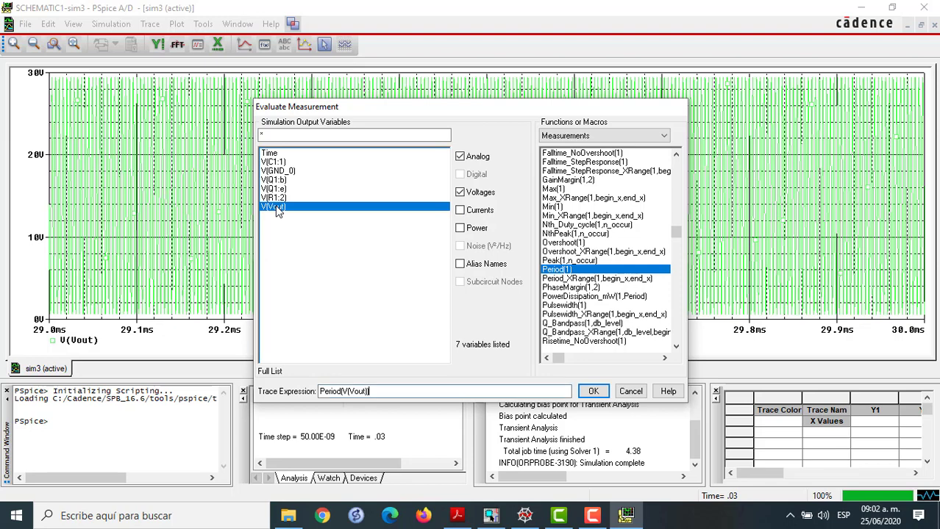
left_click(596, 393)
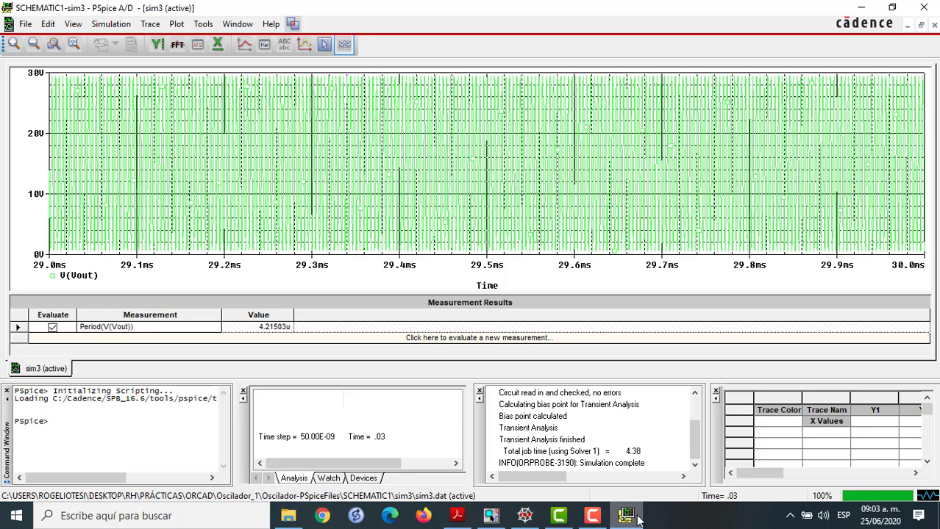
- Close the waveform window and set the value of inductor L2 to 14uH in the schematic
left_click(918, 6)
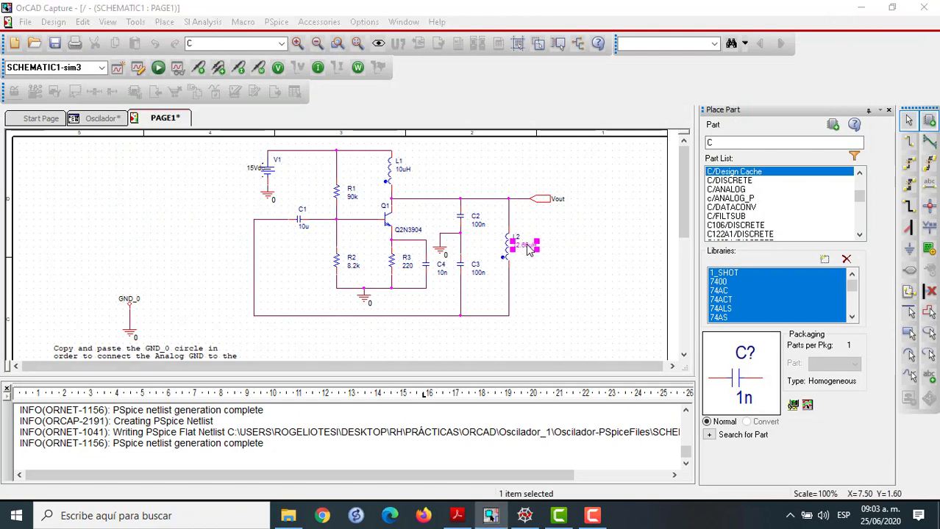
double_click(526, 247)
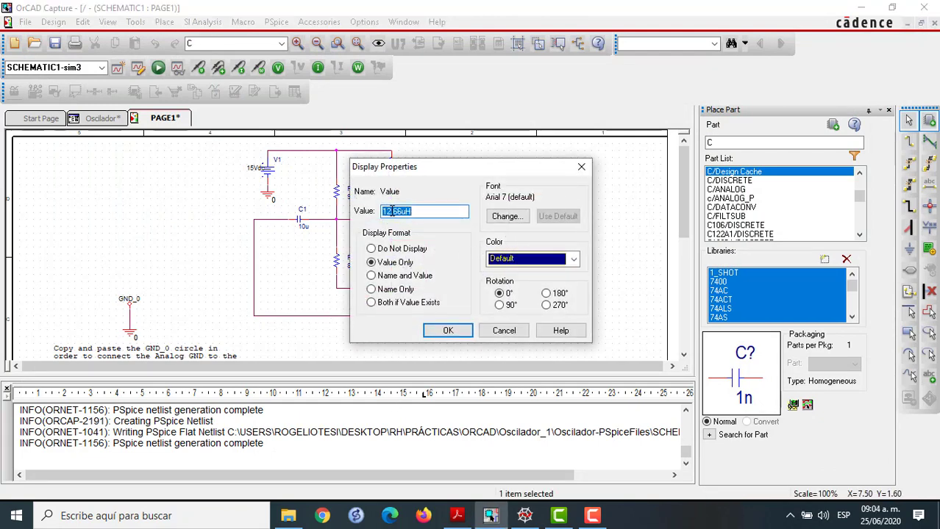
left_click(395, 211)
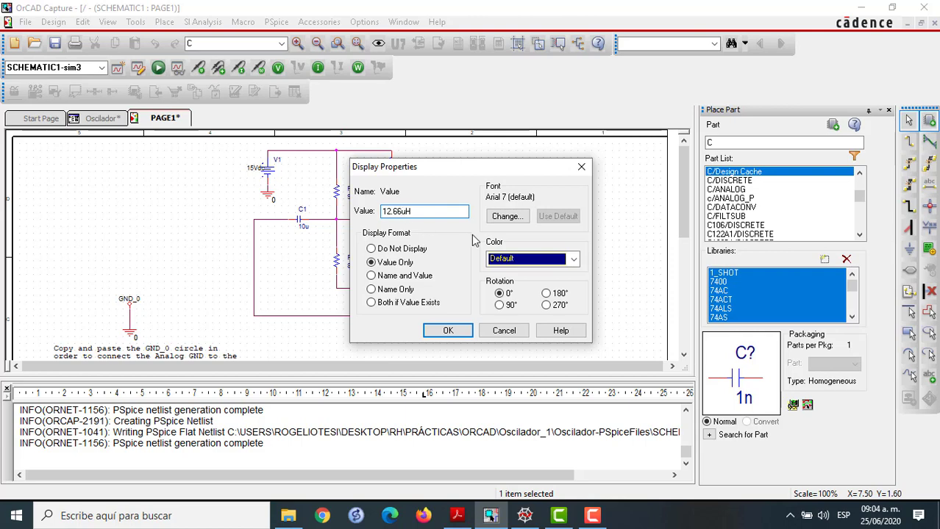
key("BackSpace")
key("BackSpace")
key("BackSpace")
key("BackSpace")
type("4")
left_click(445, 332)
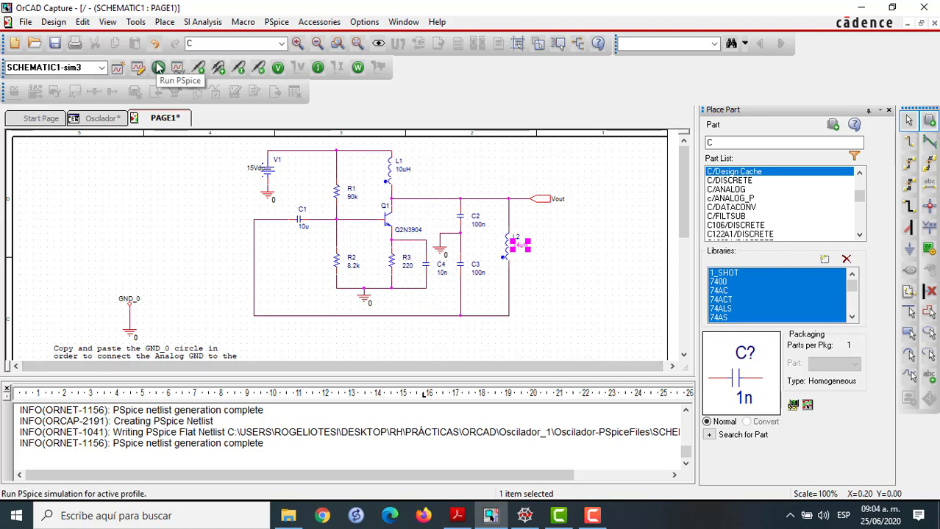
- Run the sim3 simulation and plot V(Vout), leaving alias names, power and currents out of the variable list
left_click(158, 67)
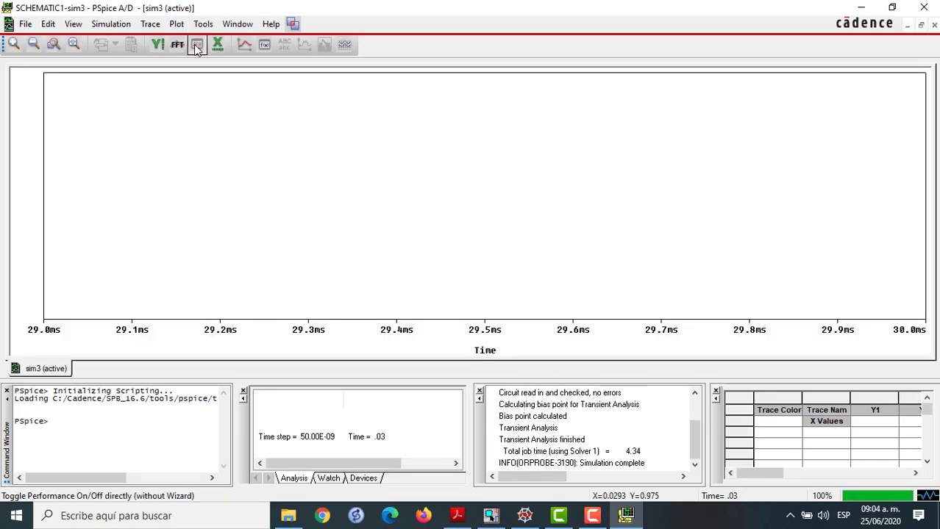
left_click(243, 44)
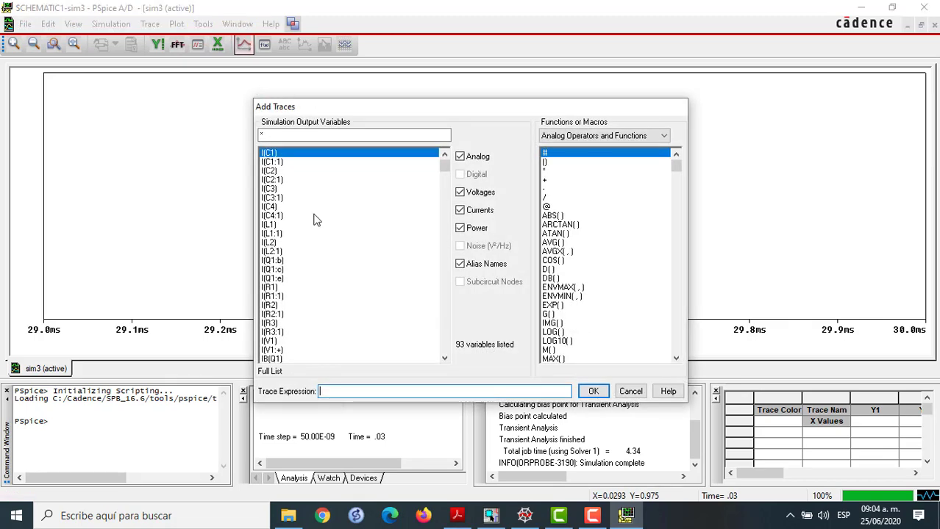
left_click(459, 264)
left_click(459, 228)
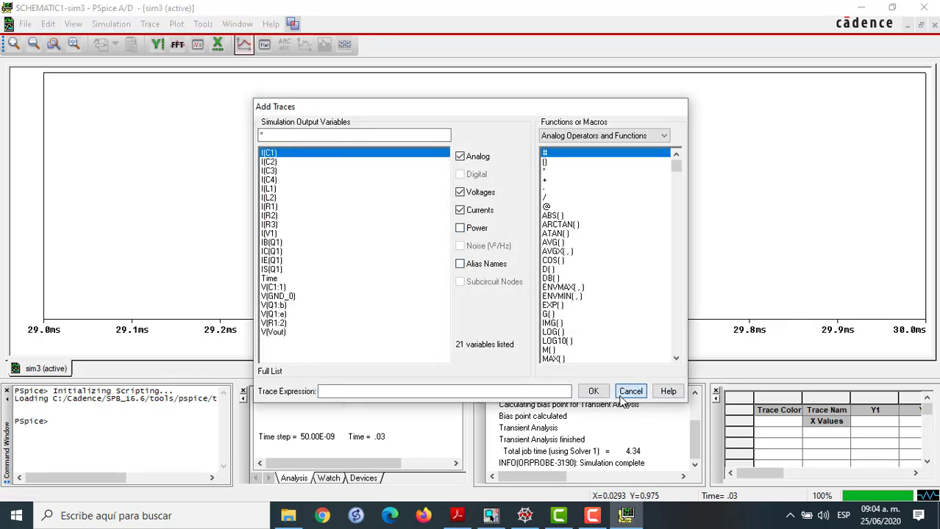
left_click(630, 391)
left_click(241, 53)
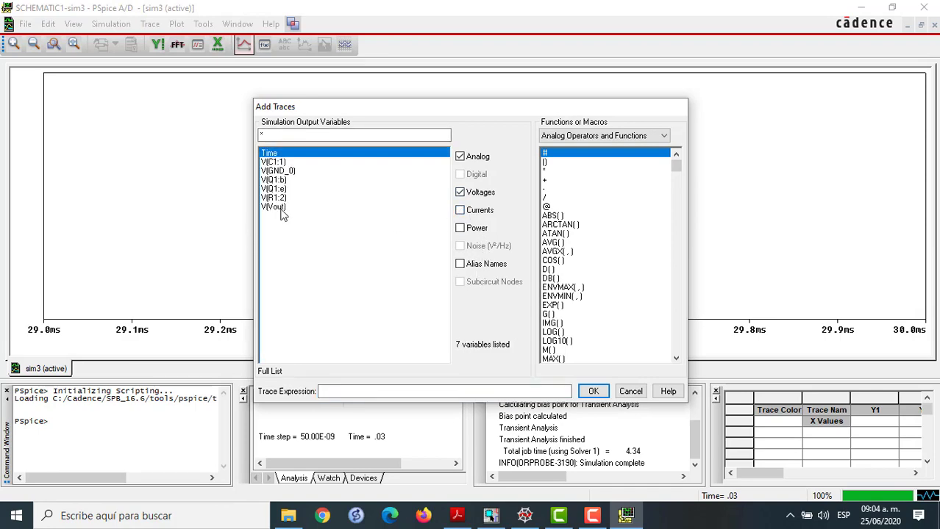
left_click(273, 206)
left_click(593, 391)
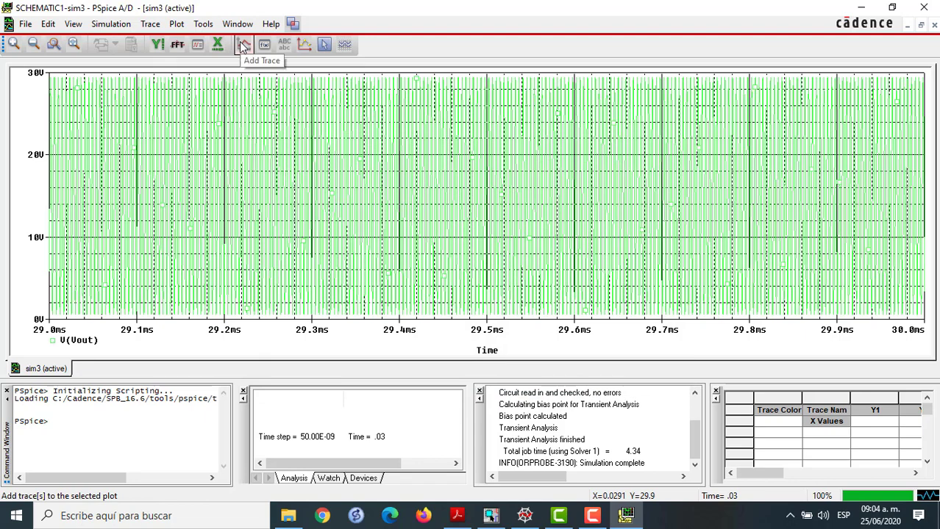
- Evaluate the measurement Period(V(Vout)) for the 14uH inductor, with alias names, power and currents excluded from the variable list
left_click(150, 24)
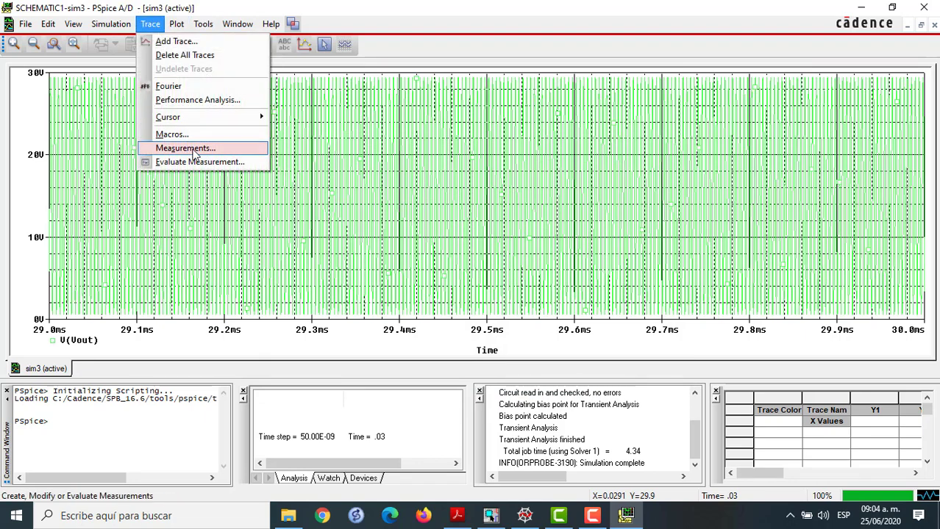
left_click(195, 162)
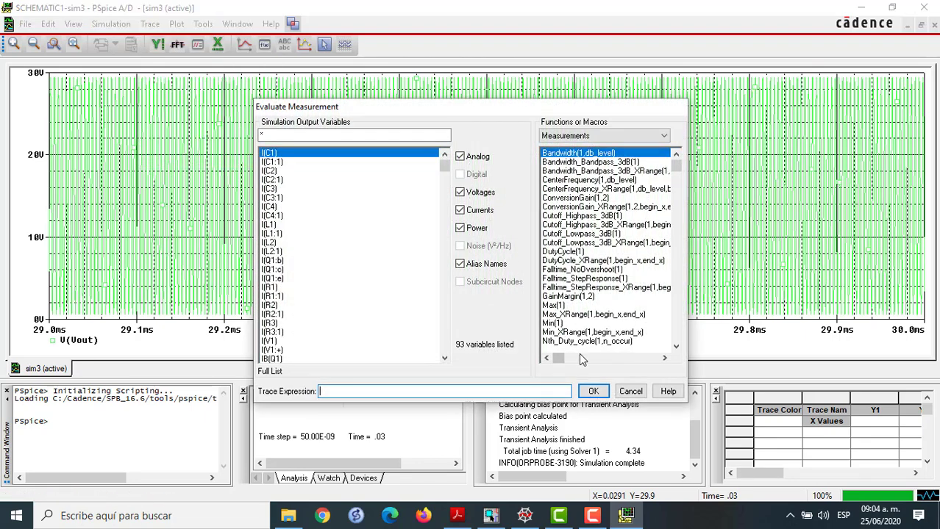
left_click(675, 346)
left_click(676, 346)
left_click(677, 346)
left_click(677, 346)
left_click(677, 346)
left_click(677, 346)
left_click(677, 345)
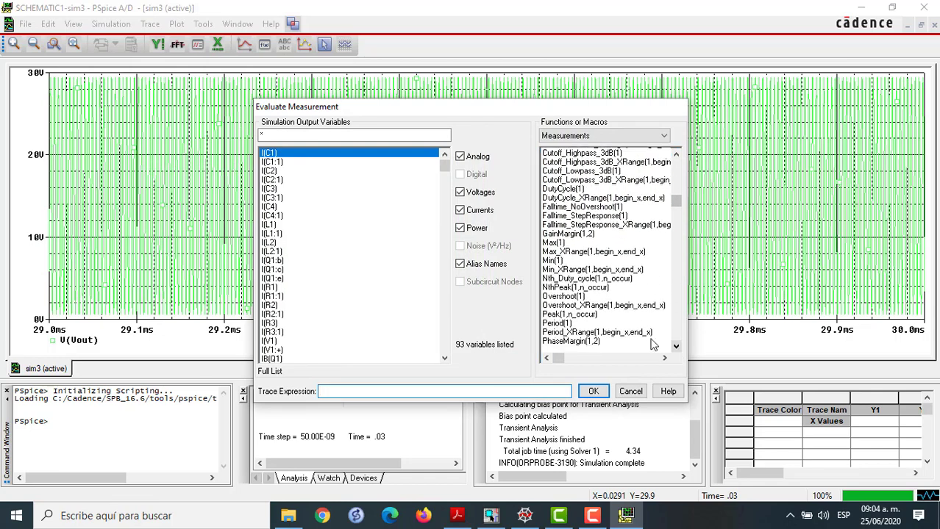
left_click(565, 326)
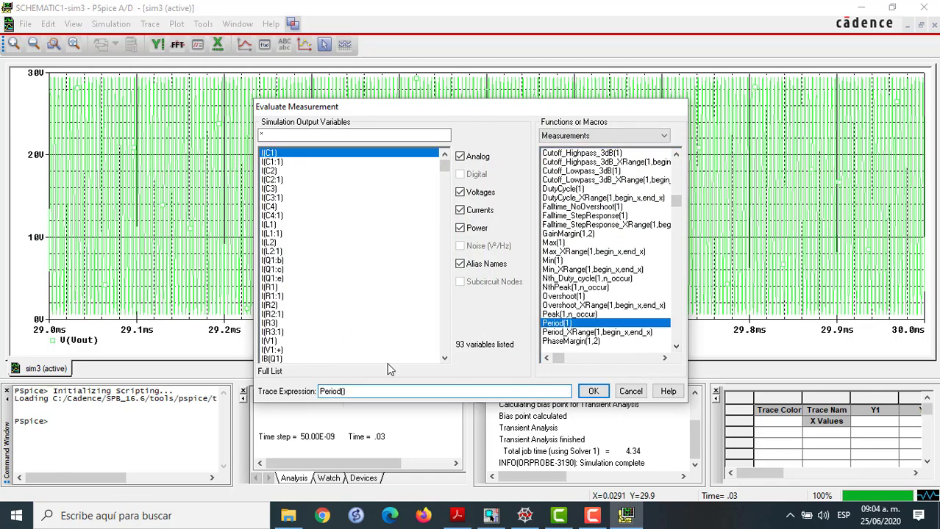
left_click(460, 264)
left_click(460, 228)
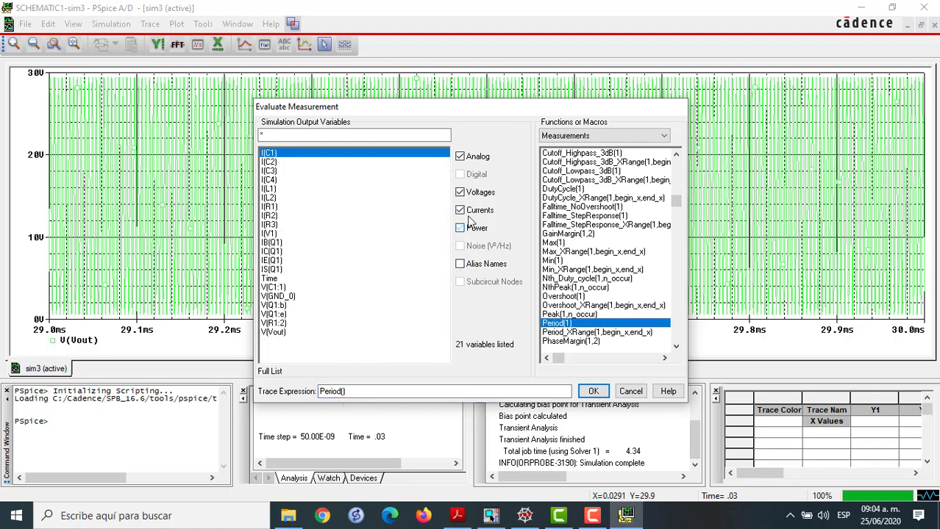
left_click(459, 211)
left_click(275, 208)
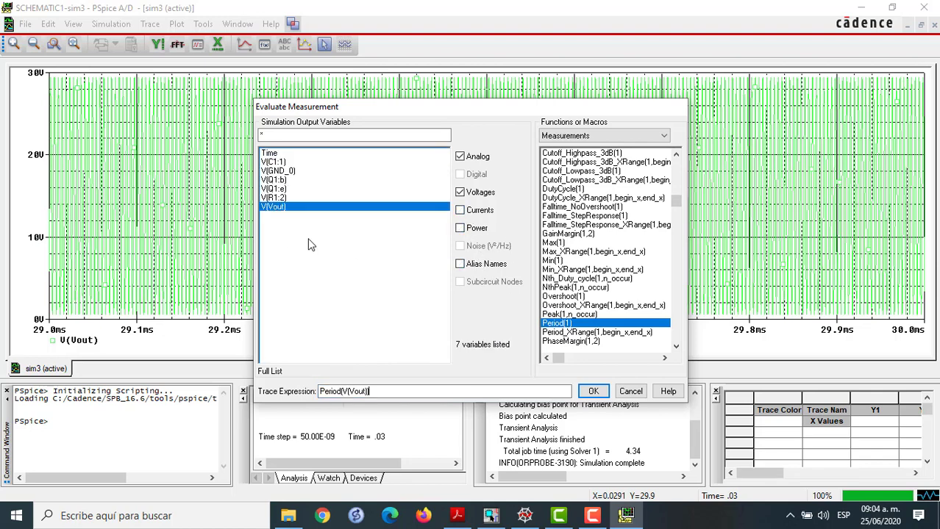
left_click(593, 392)
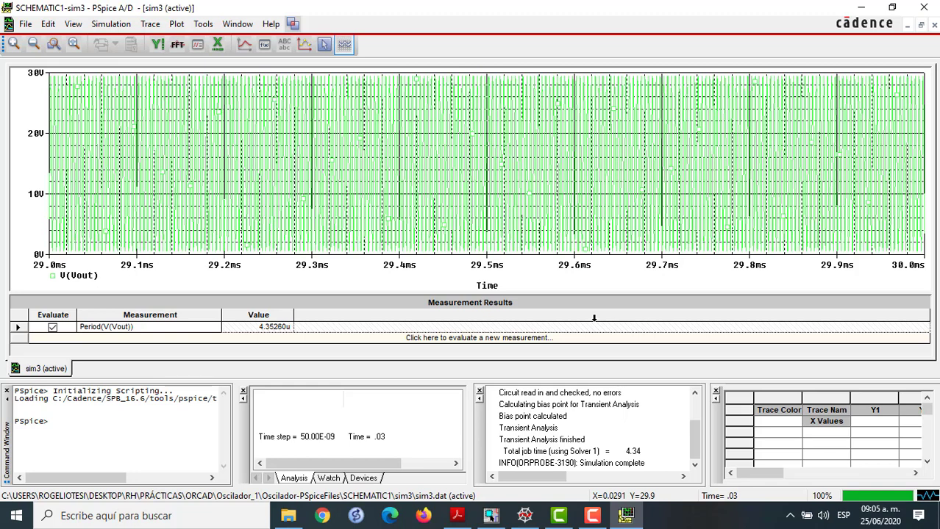
- Close the waveform window and set the value of inductor L2 to 20uH in the schematic
left_click(924, 7)
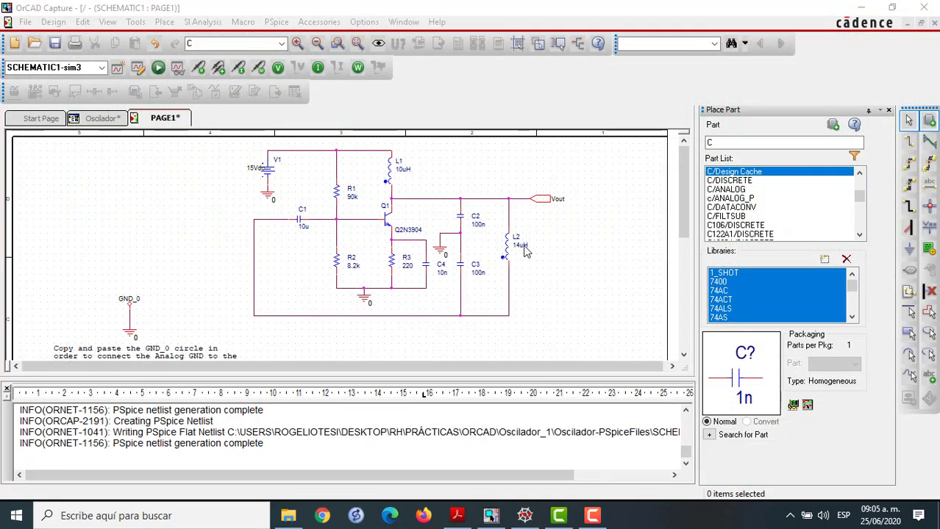
double_click(520, 245)
left_click(392, 211)
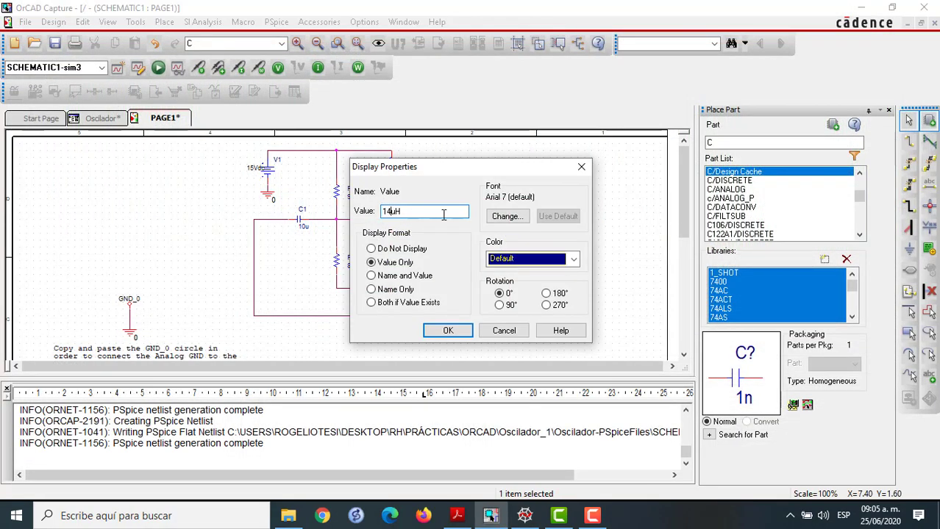
key("BackSpace")
key("BackSpace")
type("200")
left_click(447, 330)
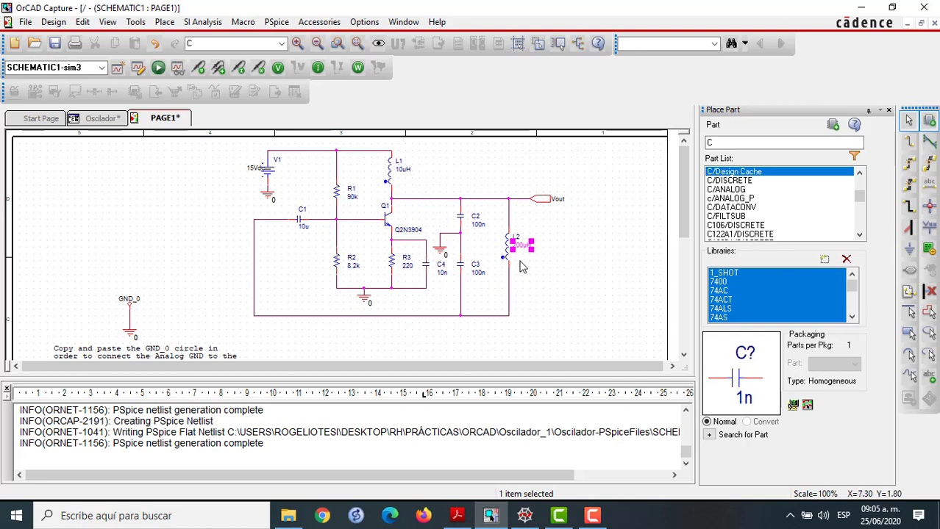
double_click(522, 246)
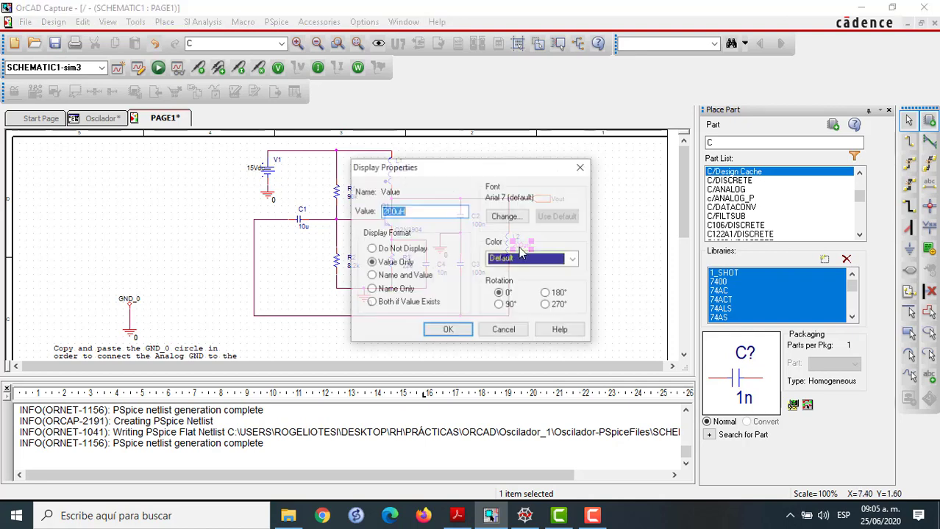
left_click(397, 209)
key("BackSpace")
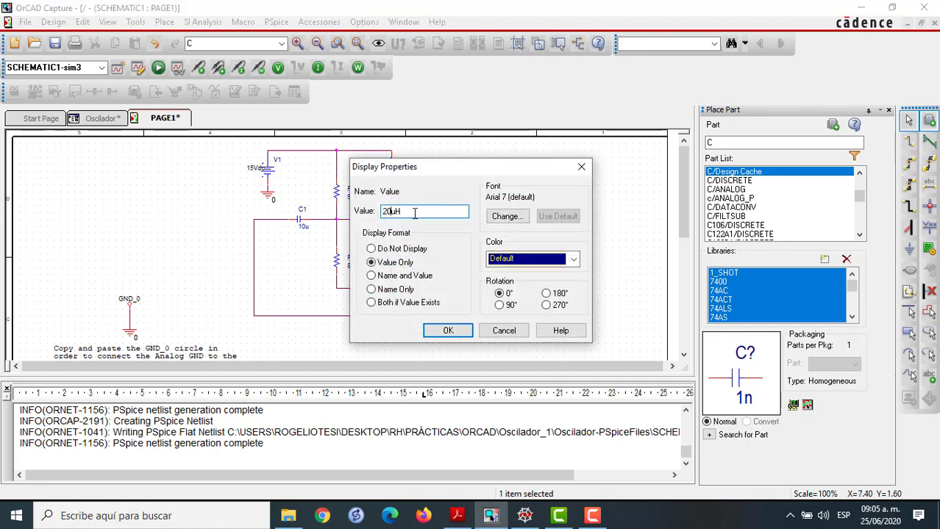
left_click(447, 331)
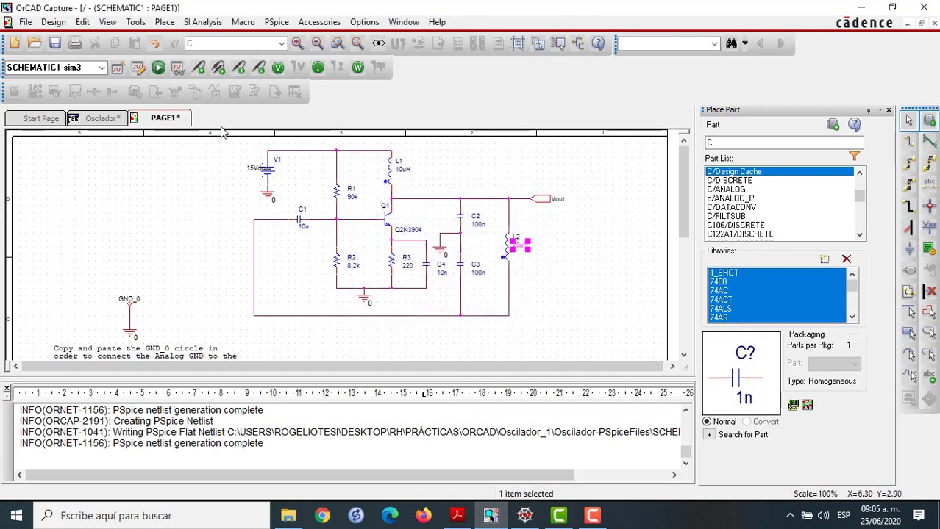
- Rerun the sim3 simulation with the 20uH inductor and add the V(Vout) trace, hiding alias names, power and currents
left_click(158, 68)
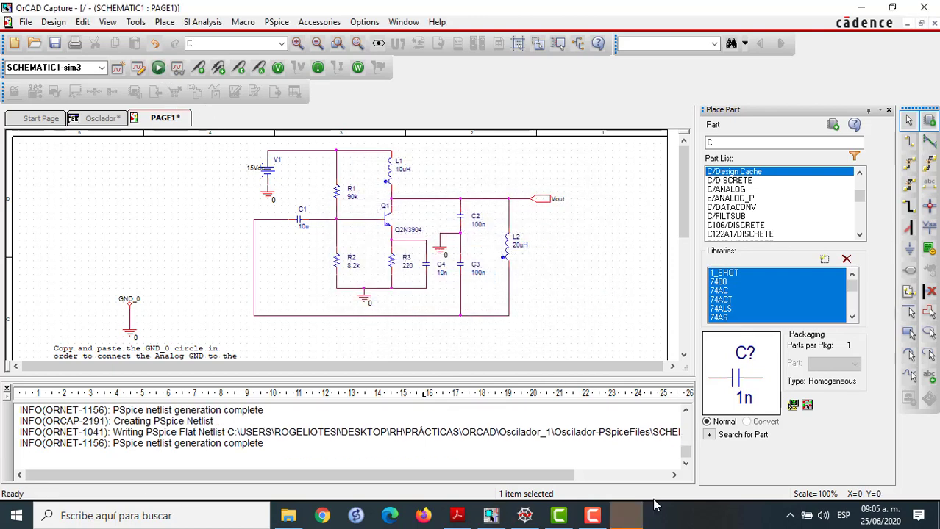
left_click(627, 516)
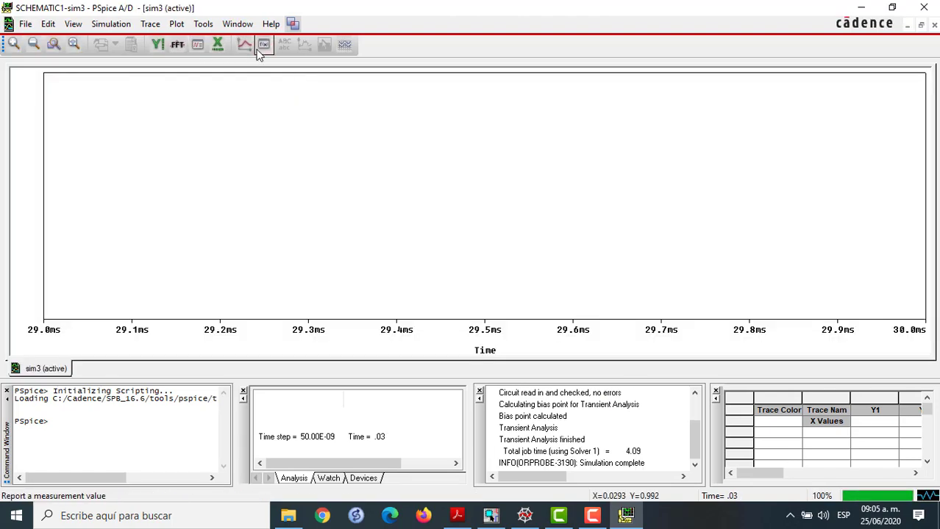
left_click(245, 45)
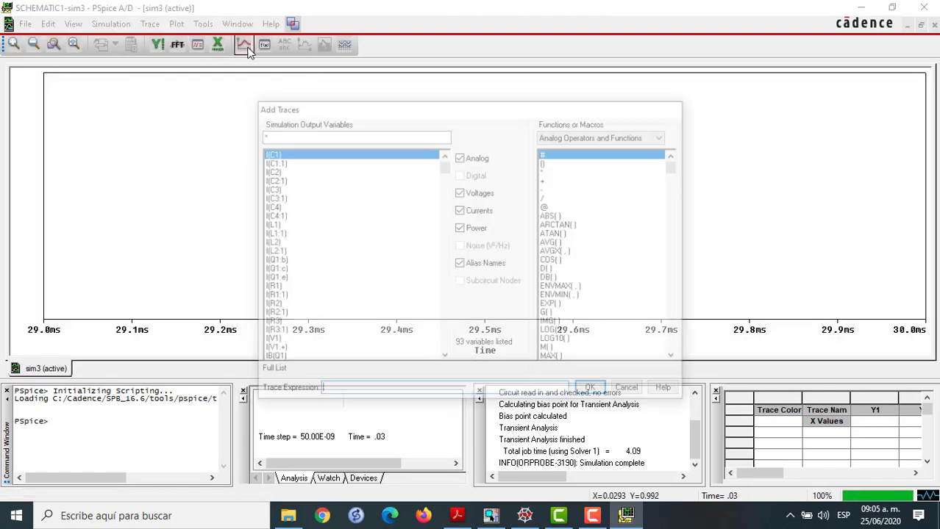
left_click(461, 263)
left_click(461, 228)
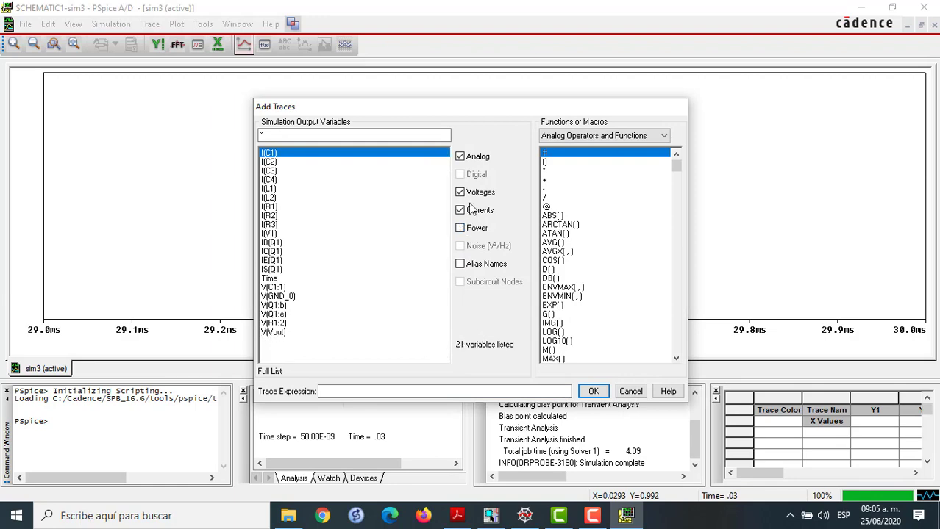
left_click(460, 210)
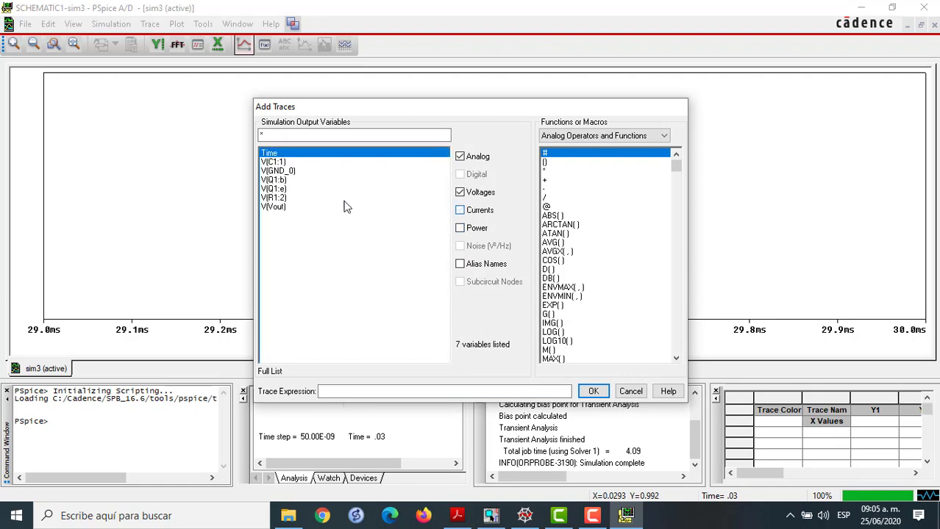
left_click(280, 208)
left_click(593, 391)
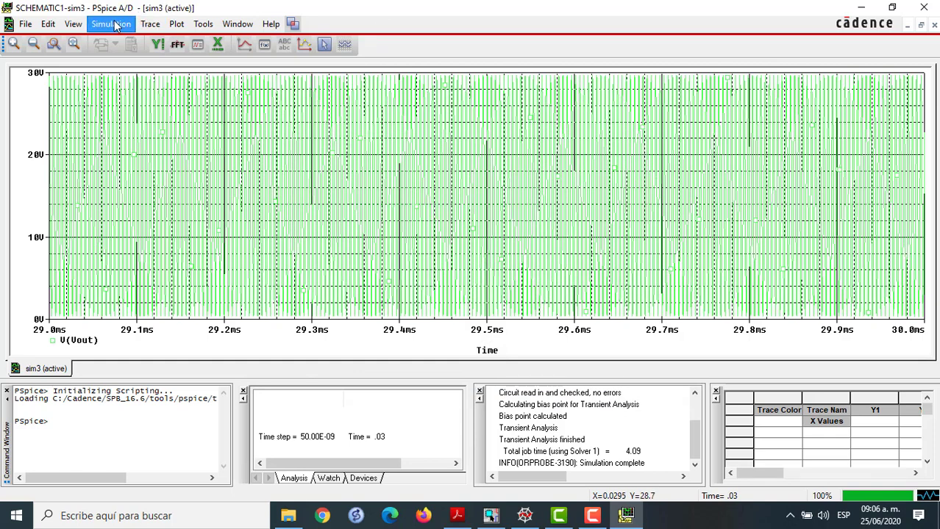
- Evaluate the measurement Period(V(Vout)) for the 20uH inductor, with alias names, power and currents excluded from the variable list
left_click(150, 23)
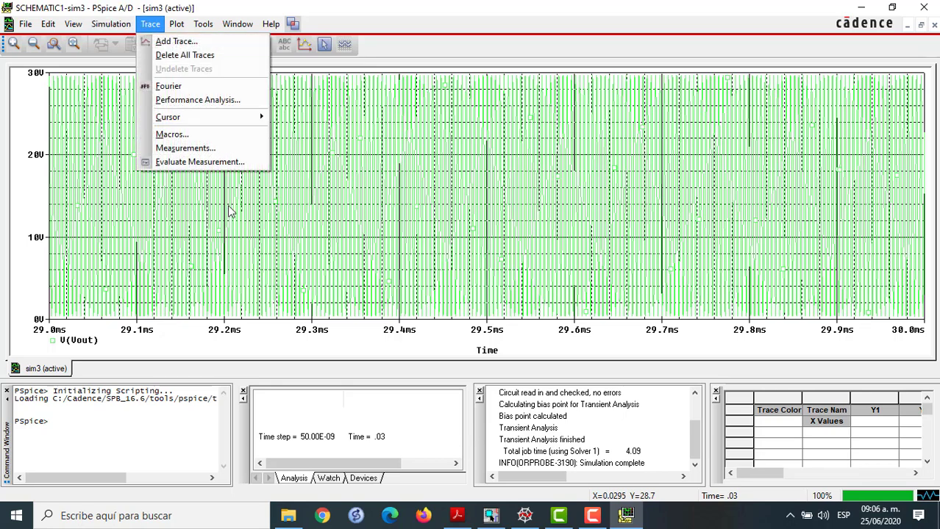
left_click(210, 161)
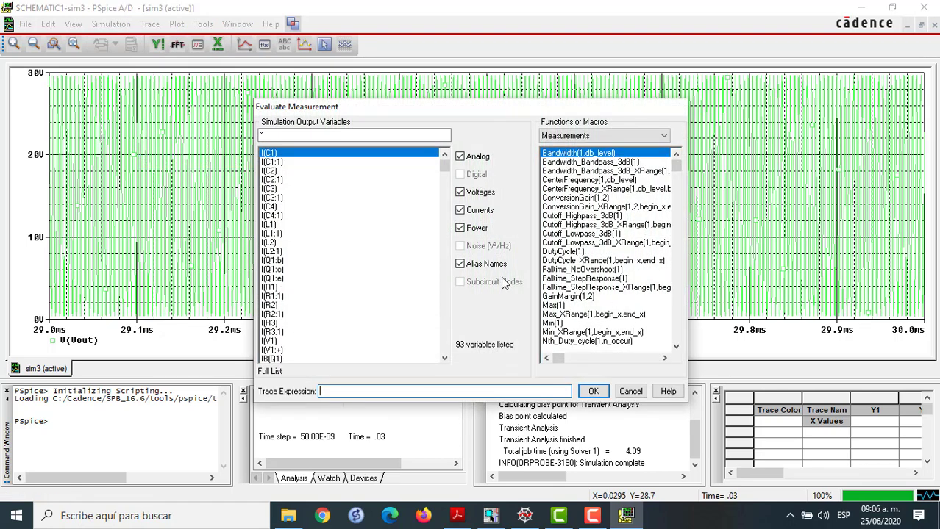
left_click(498, 268)
left_click(474, 231)
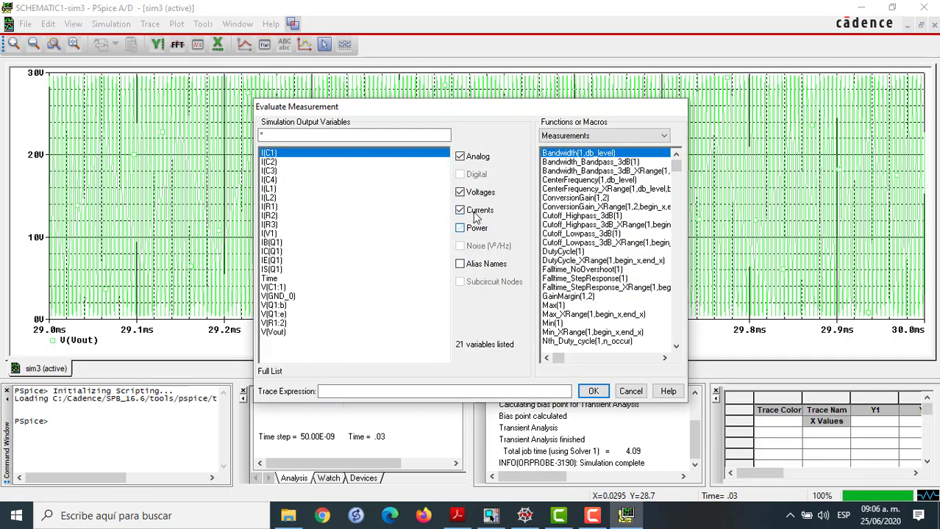
left_click(473, 212)
left_click_drag(676, 347, 676, 346)
left_click(557, 324)
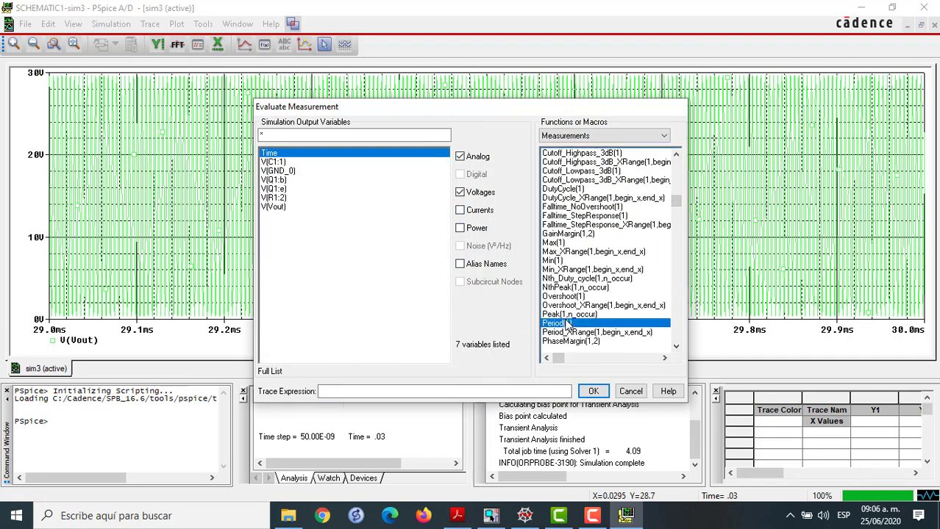
left_click(274, 208)
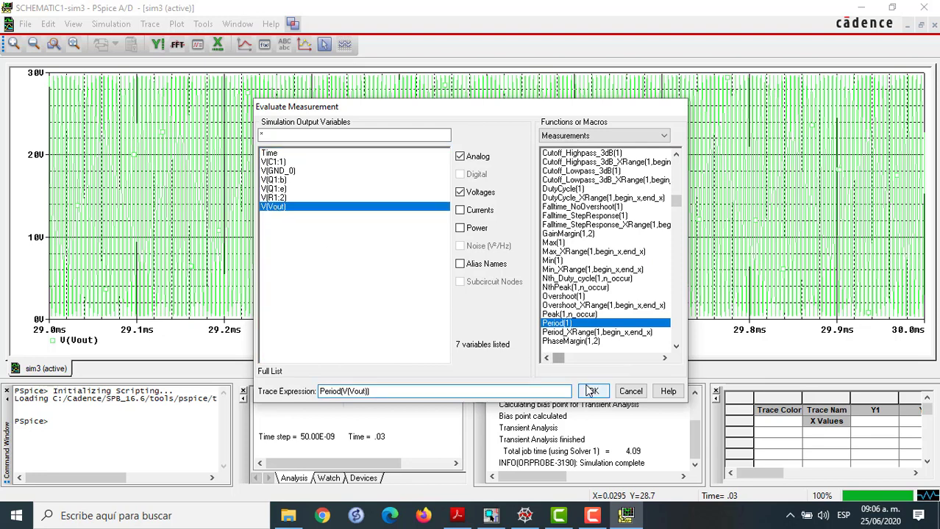
left_click(593, 391)
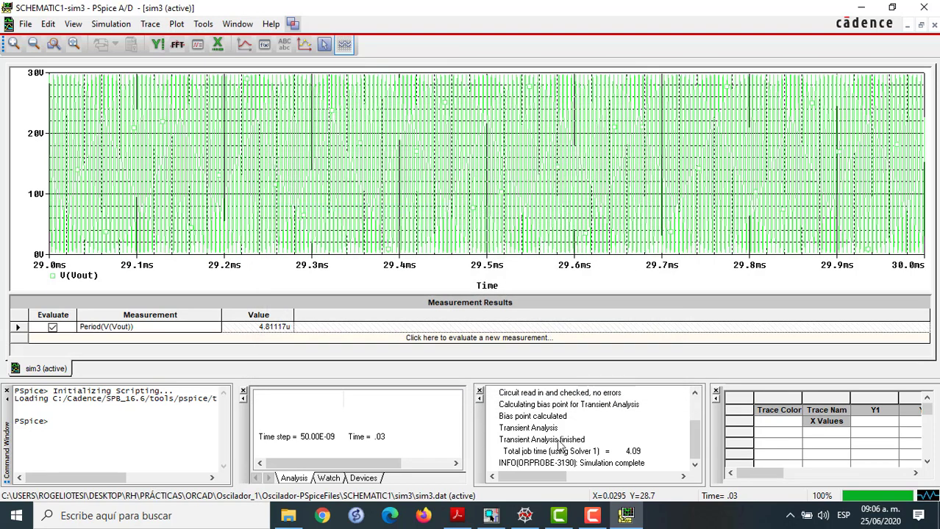
mouse_move(525, 519)
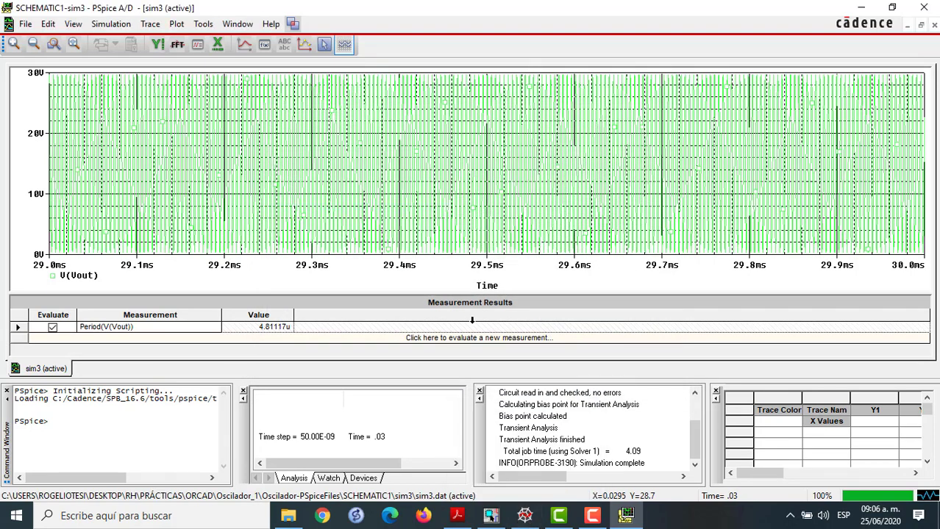